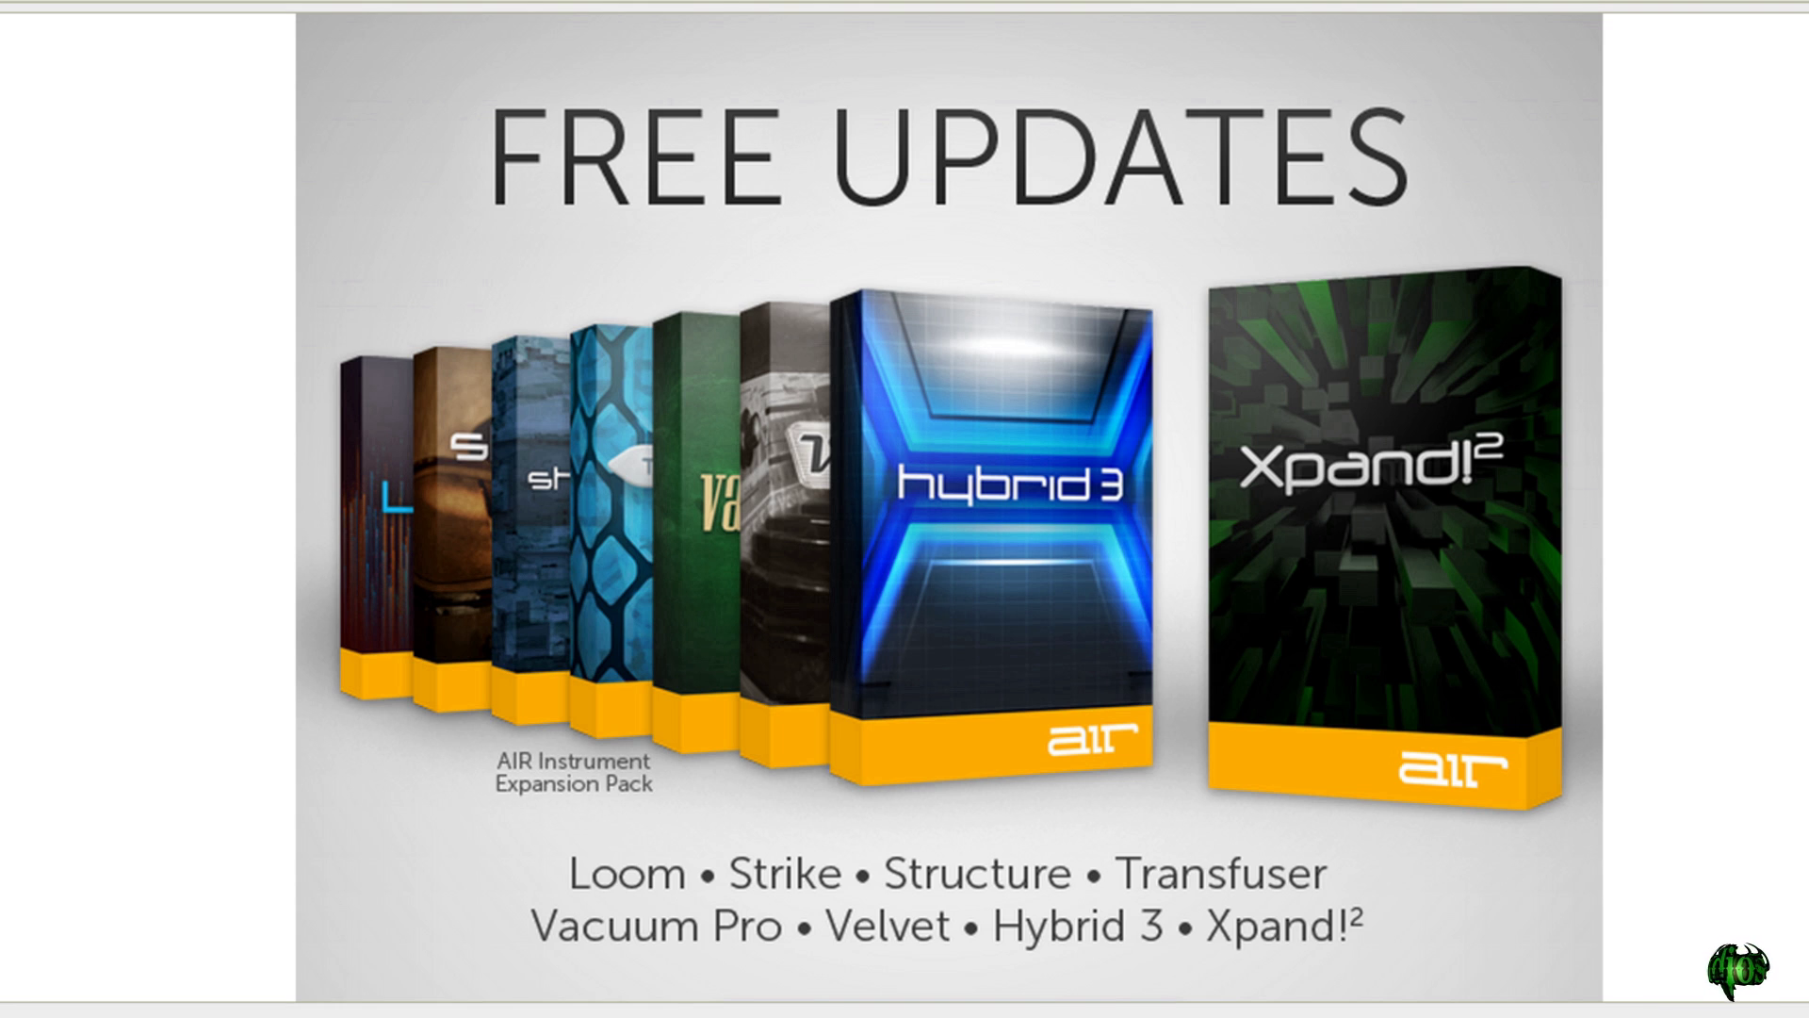
Scroll down the AIR promo email and follow the FREE UPDATE button to the upgrade utility.
scroll(950, 506, "down", 3)
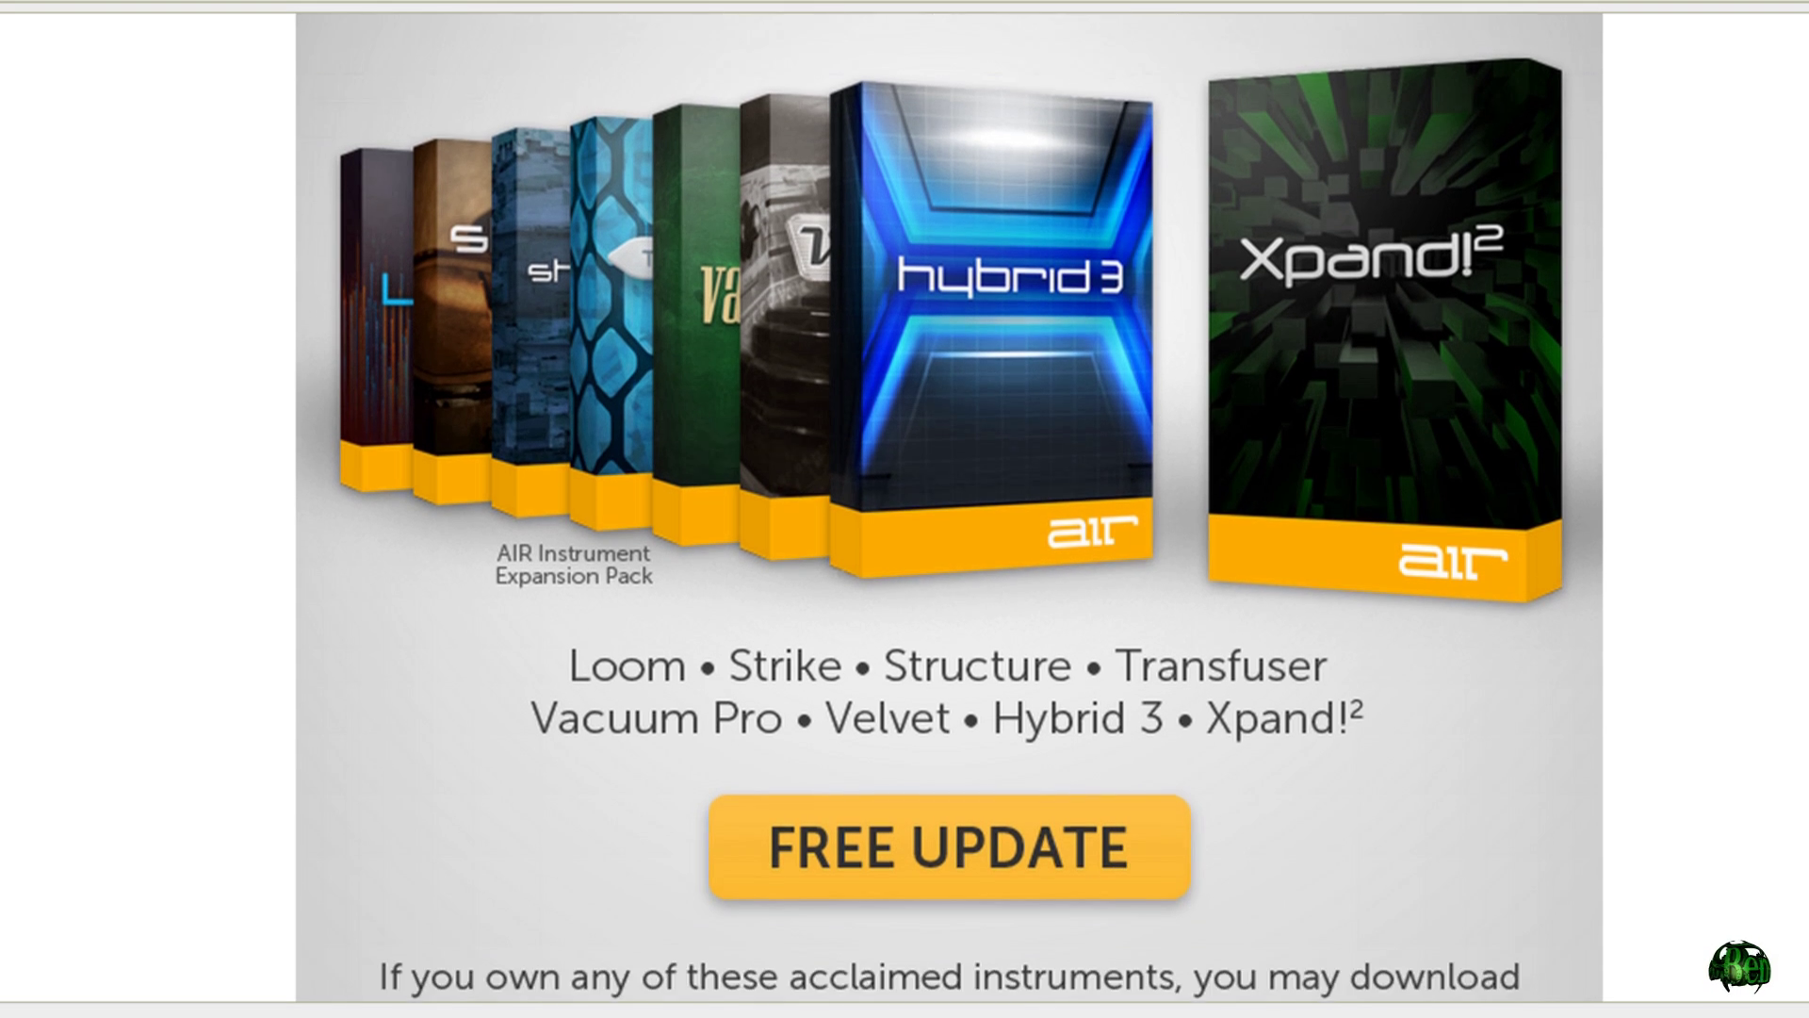
scroll(1334, 708, "down", 3)
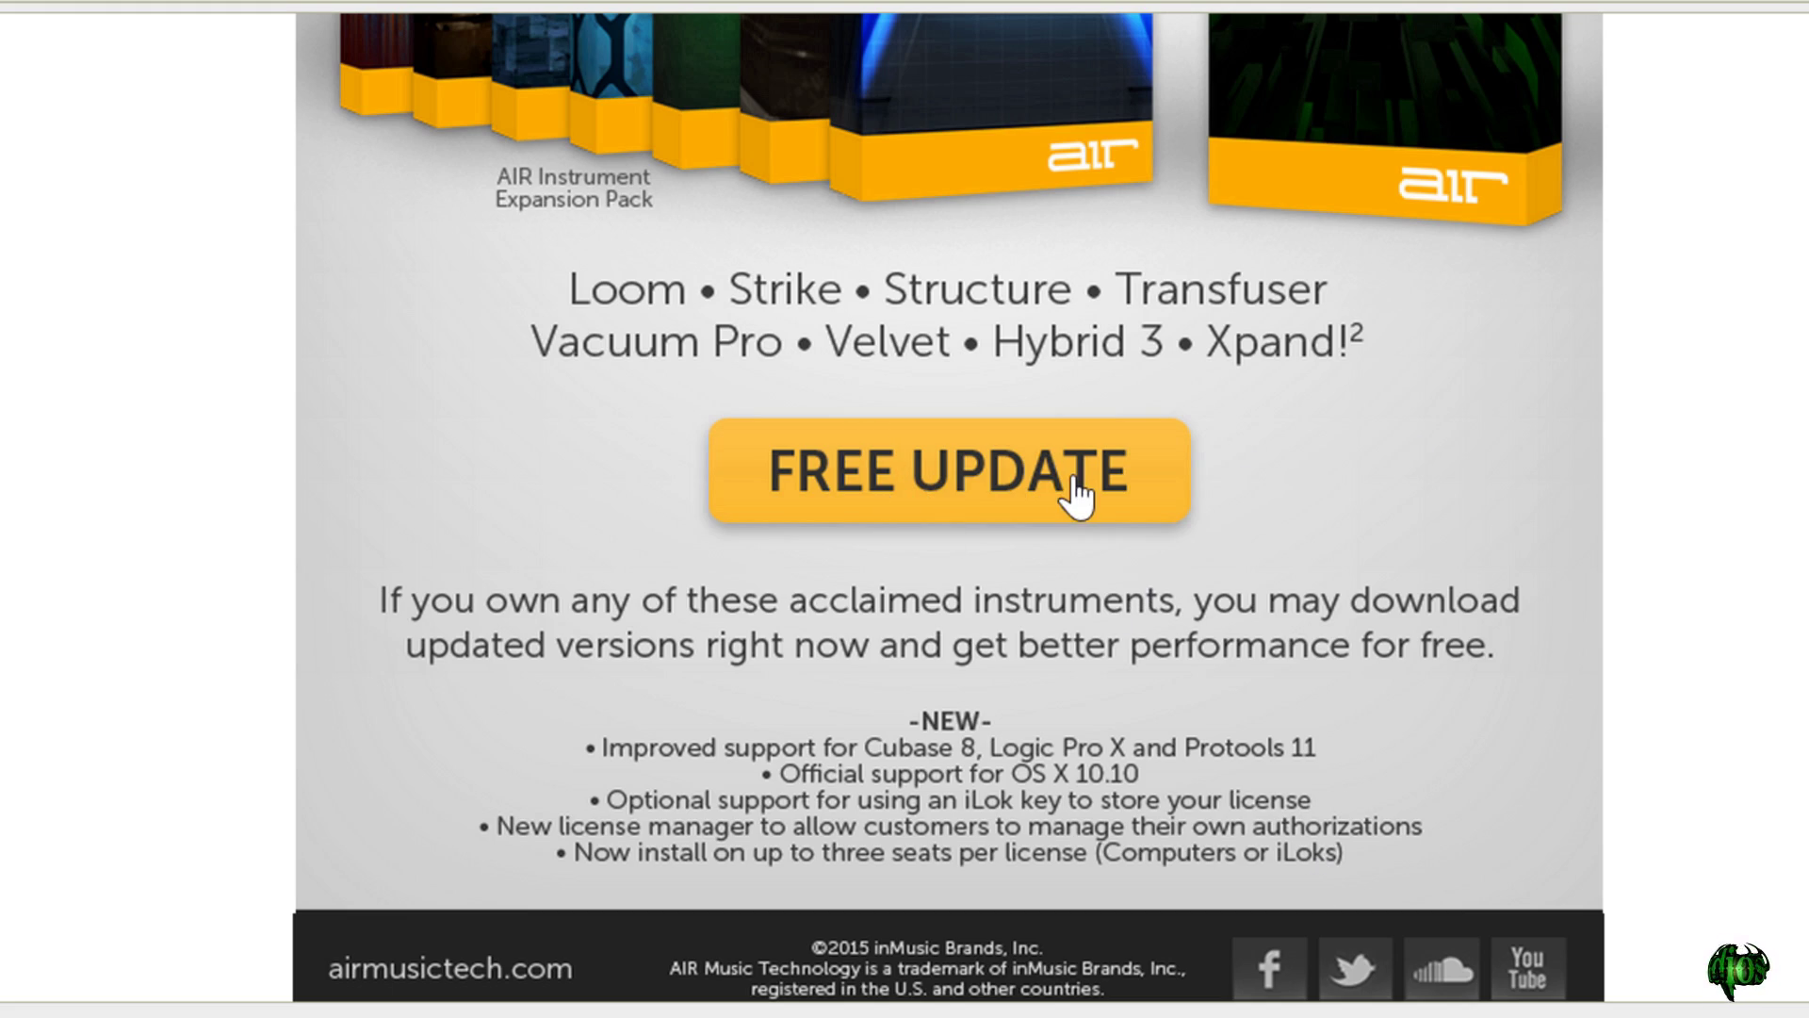
left_click(993, 444)
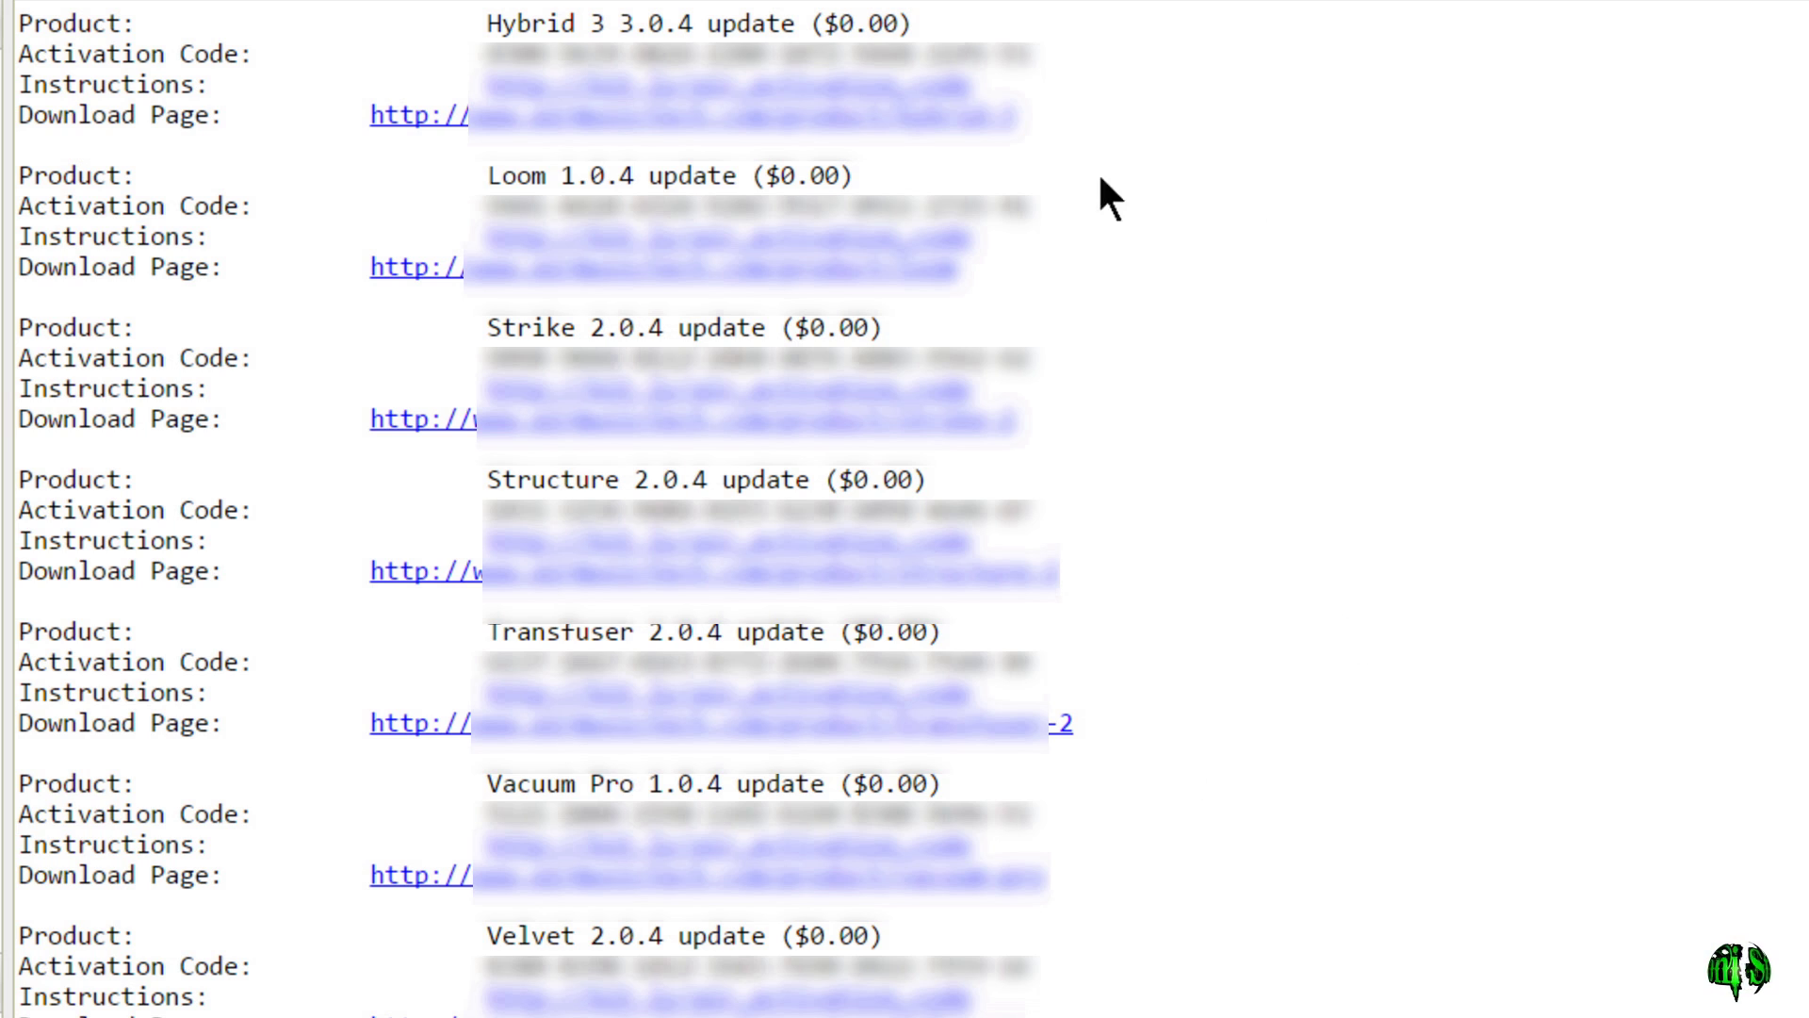
Follow the Download Page link under the Hybrid 3 3.0.4 update in the codes email.
left_click(1013, 141)
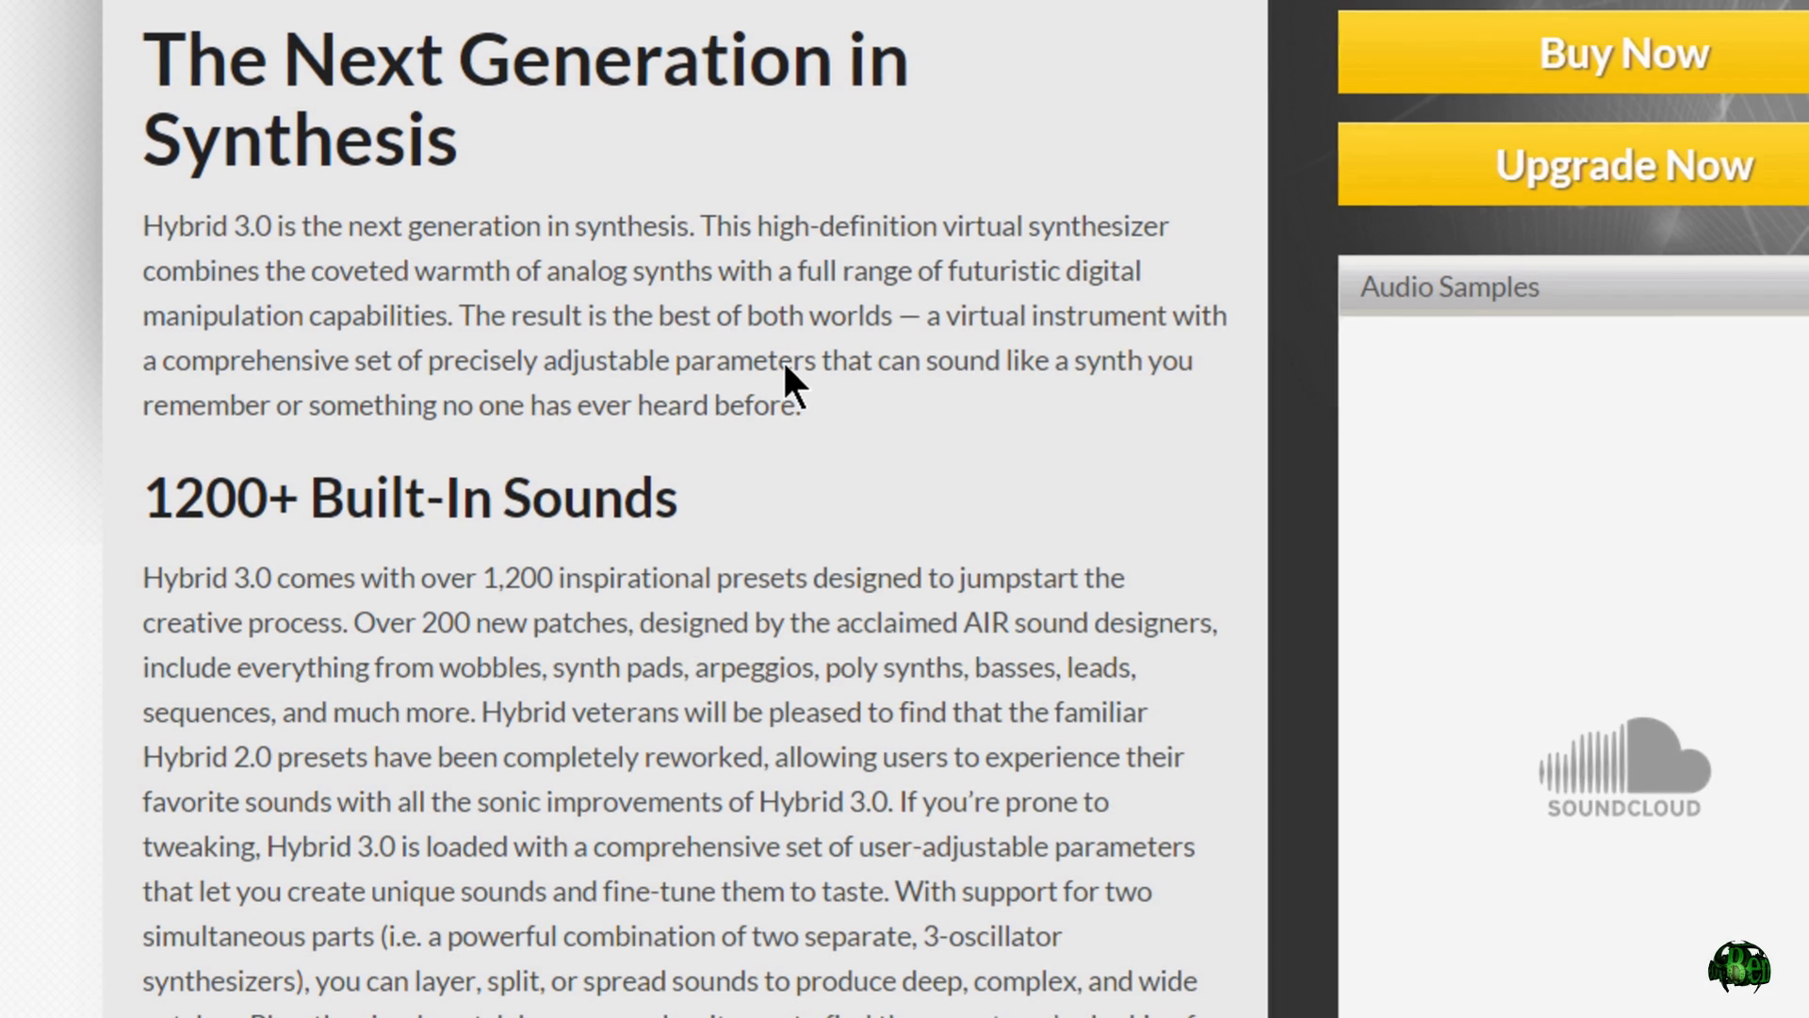
Download the Hybrid 3.0.4 update for PC from the Hybrid 3 updates list.
scroll(773, 443, "up", 8)
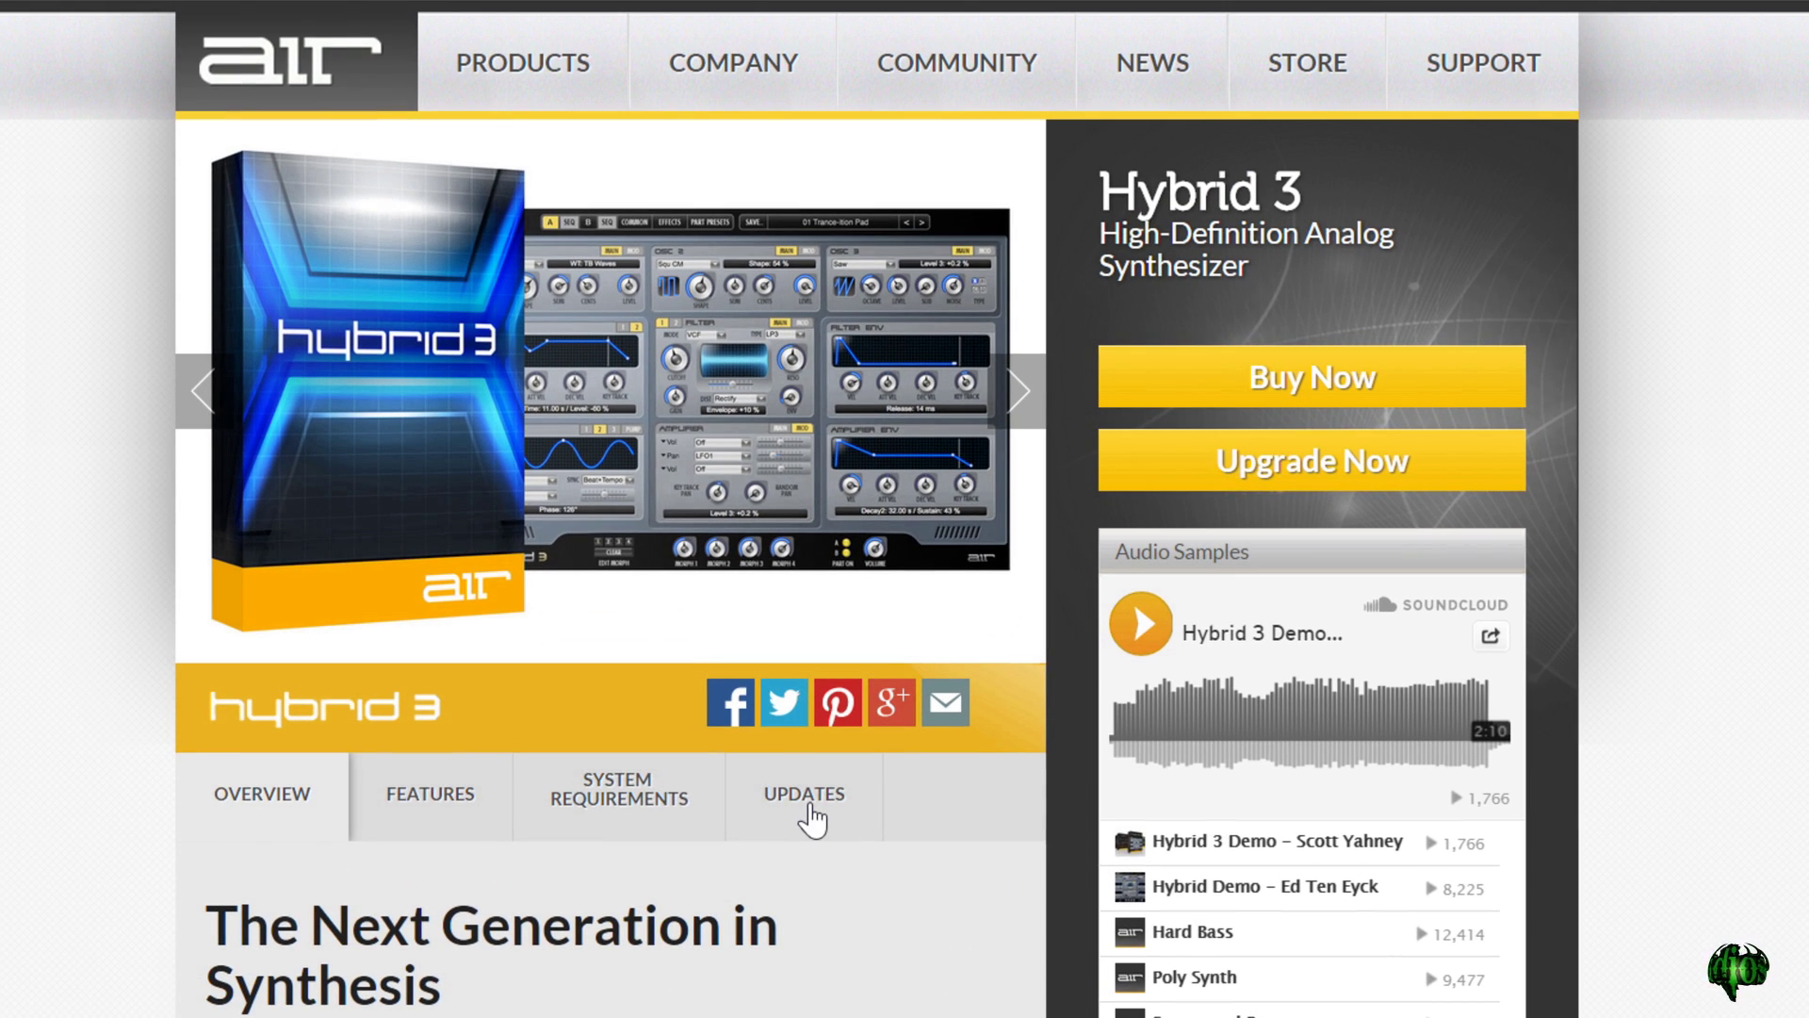
left_click(807, 803)
scroll(622, 914, "down", 5)
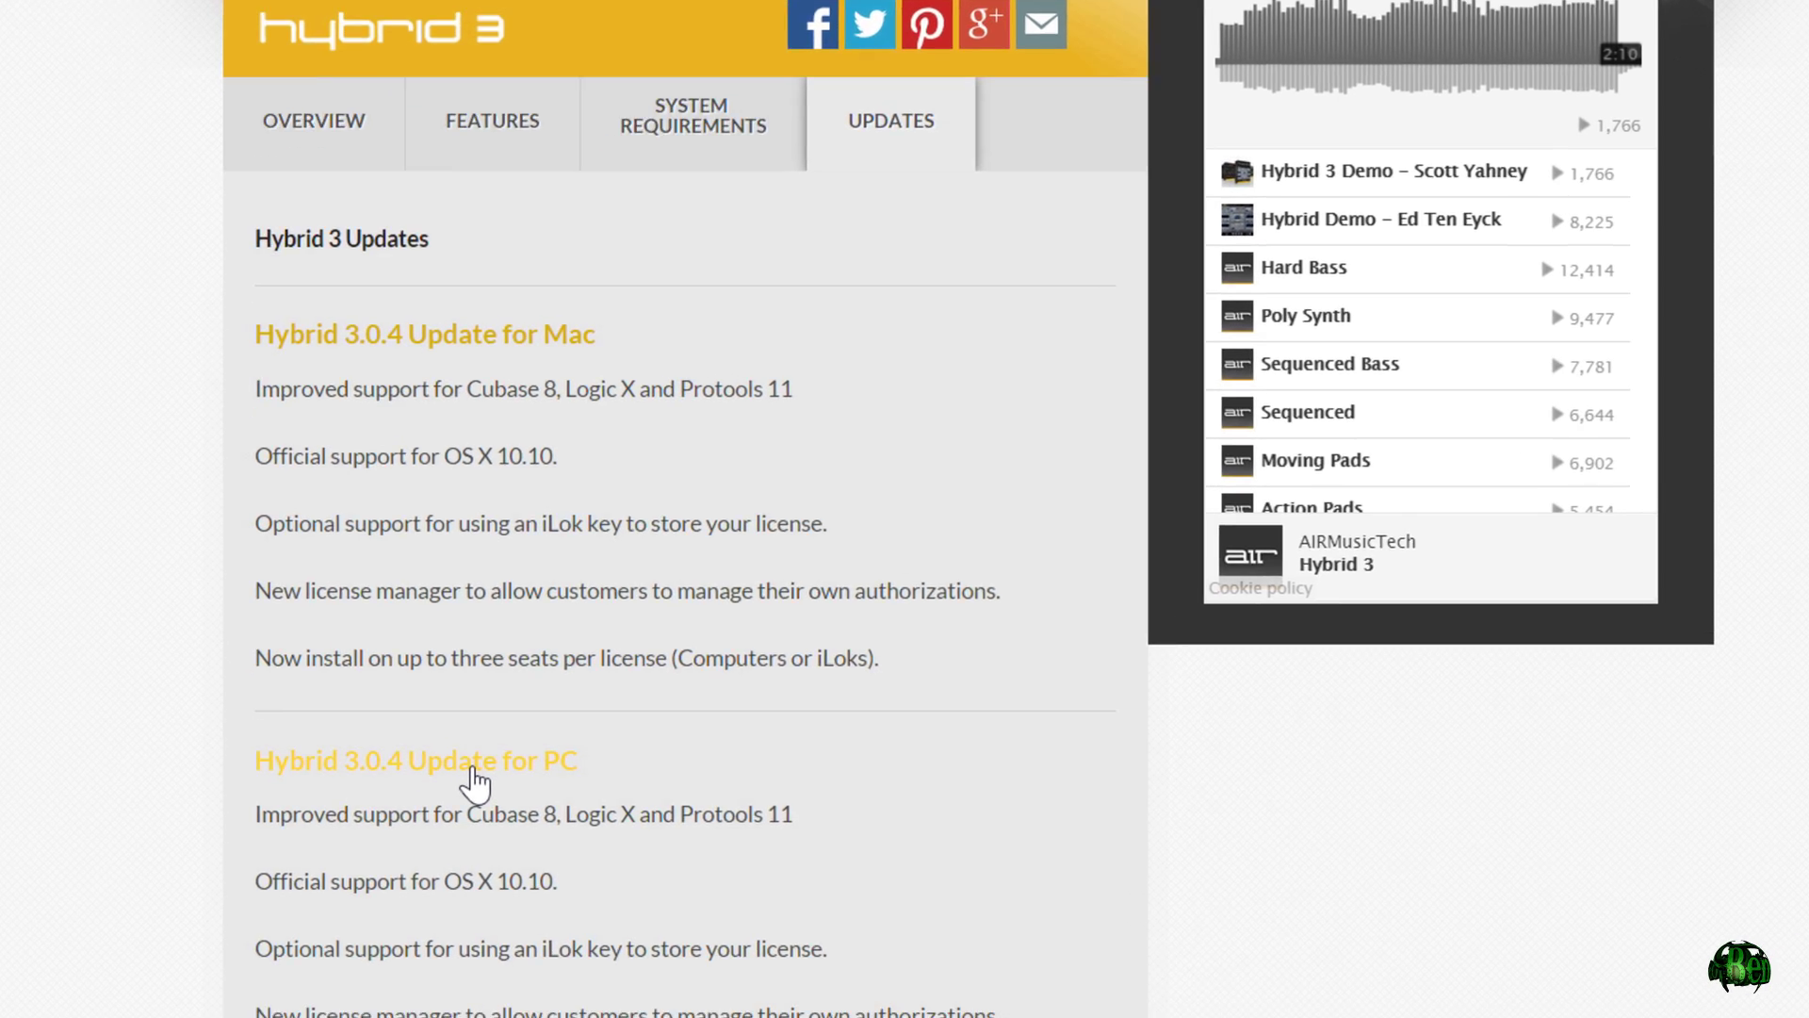
left_click(412, 806)
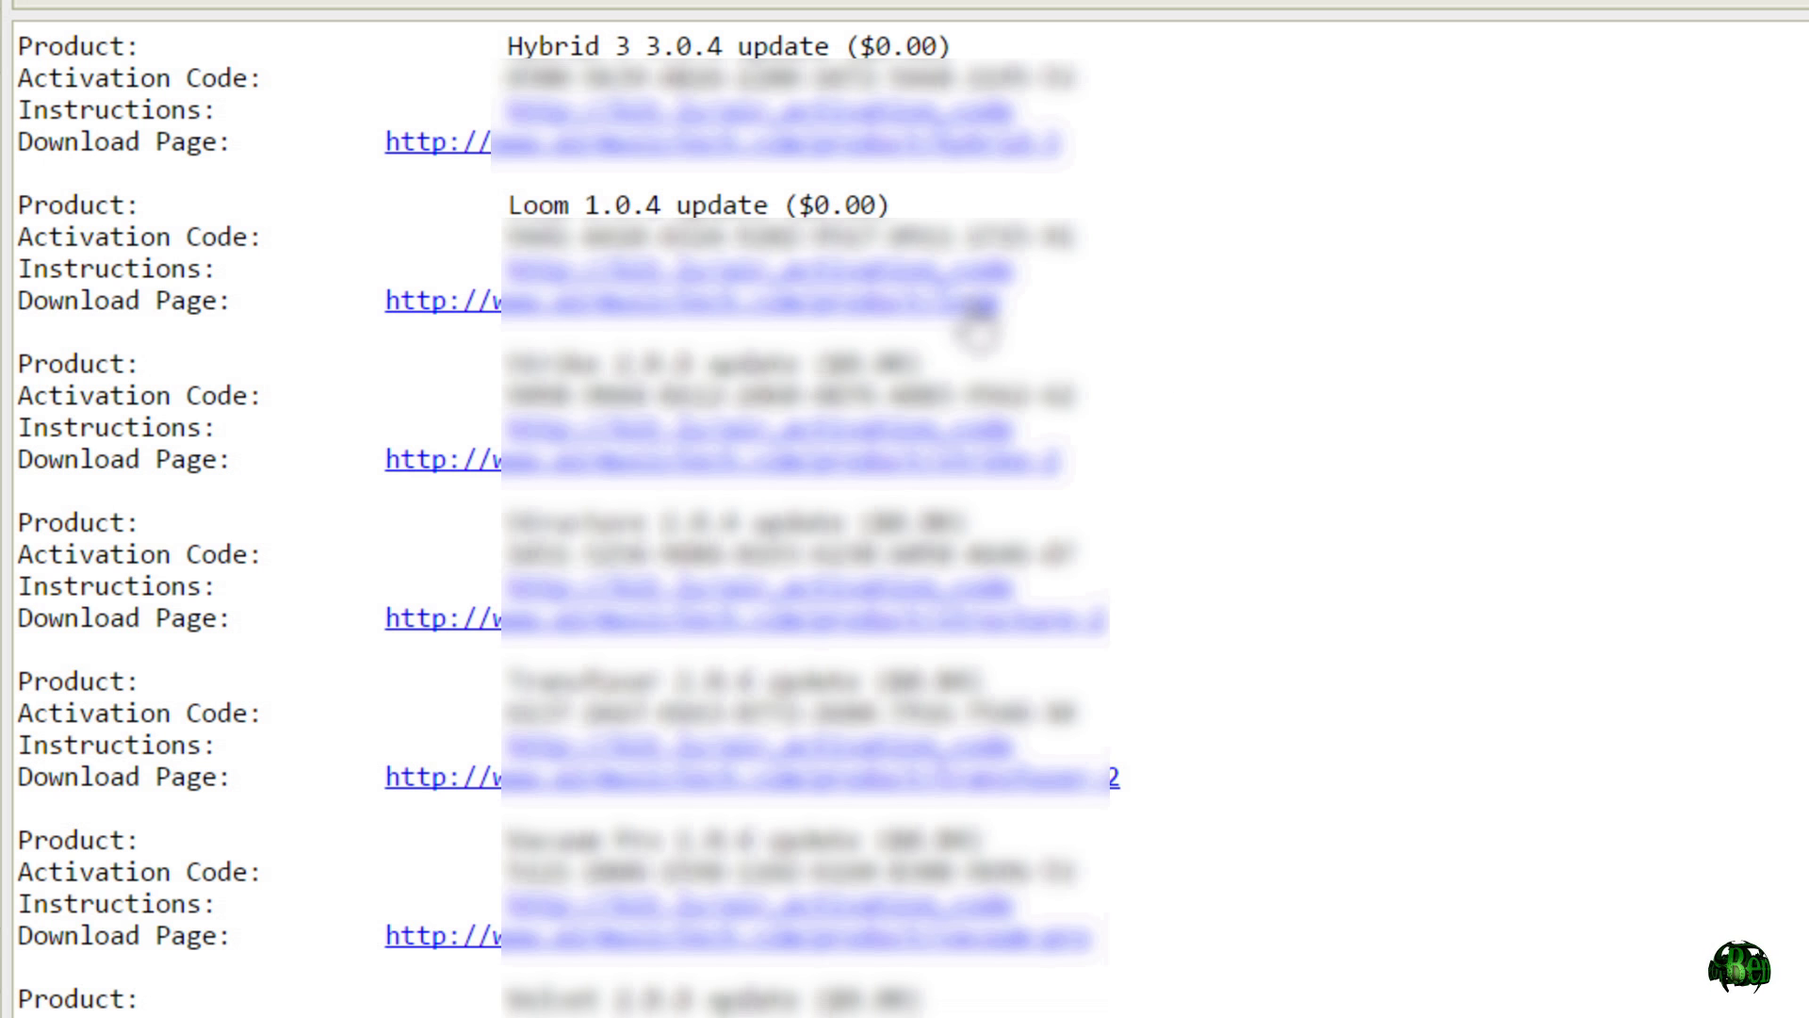
Download the Loom 1.0.4 update for PC from its product page's updates list.
left_click(970, 306)
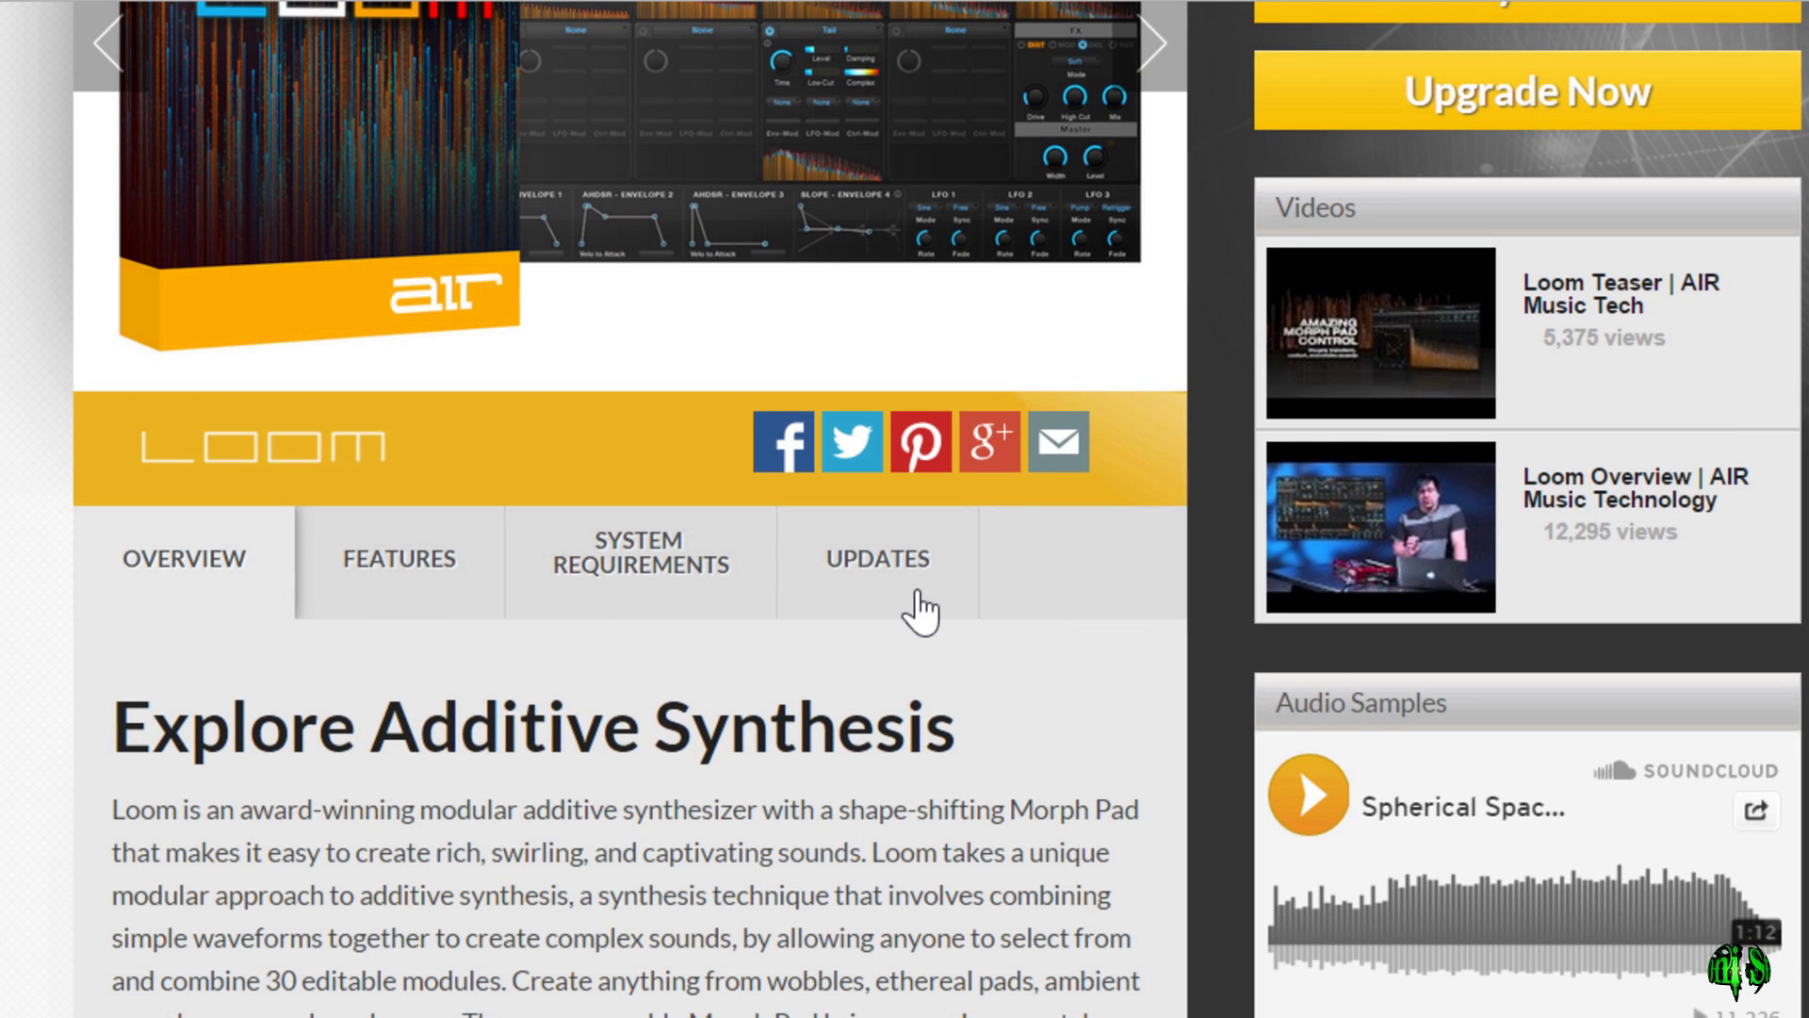
left_click(919, 613)
scroll(603, 949, "down", 5)
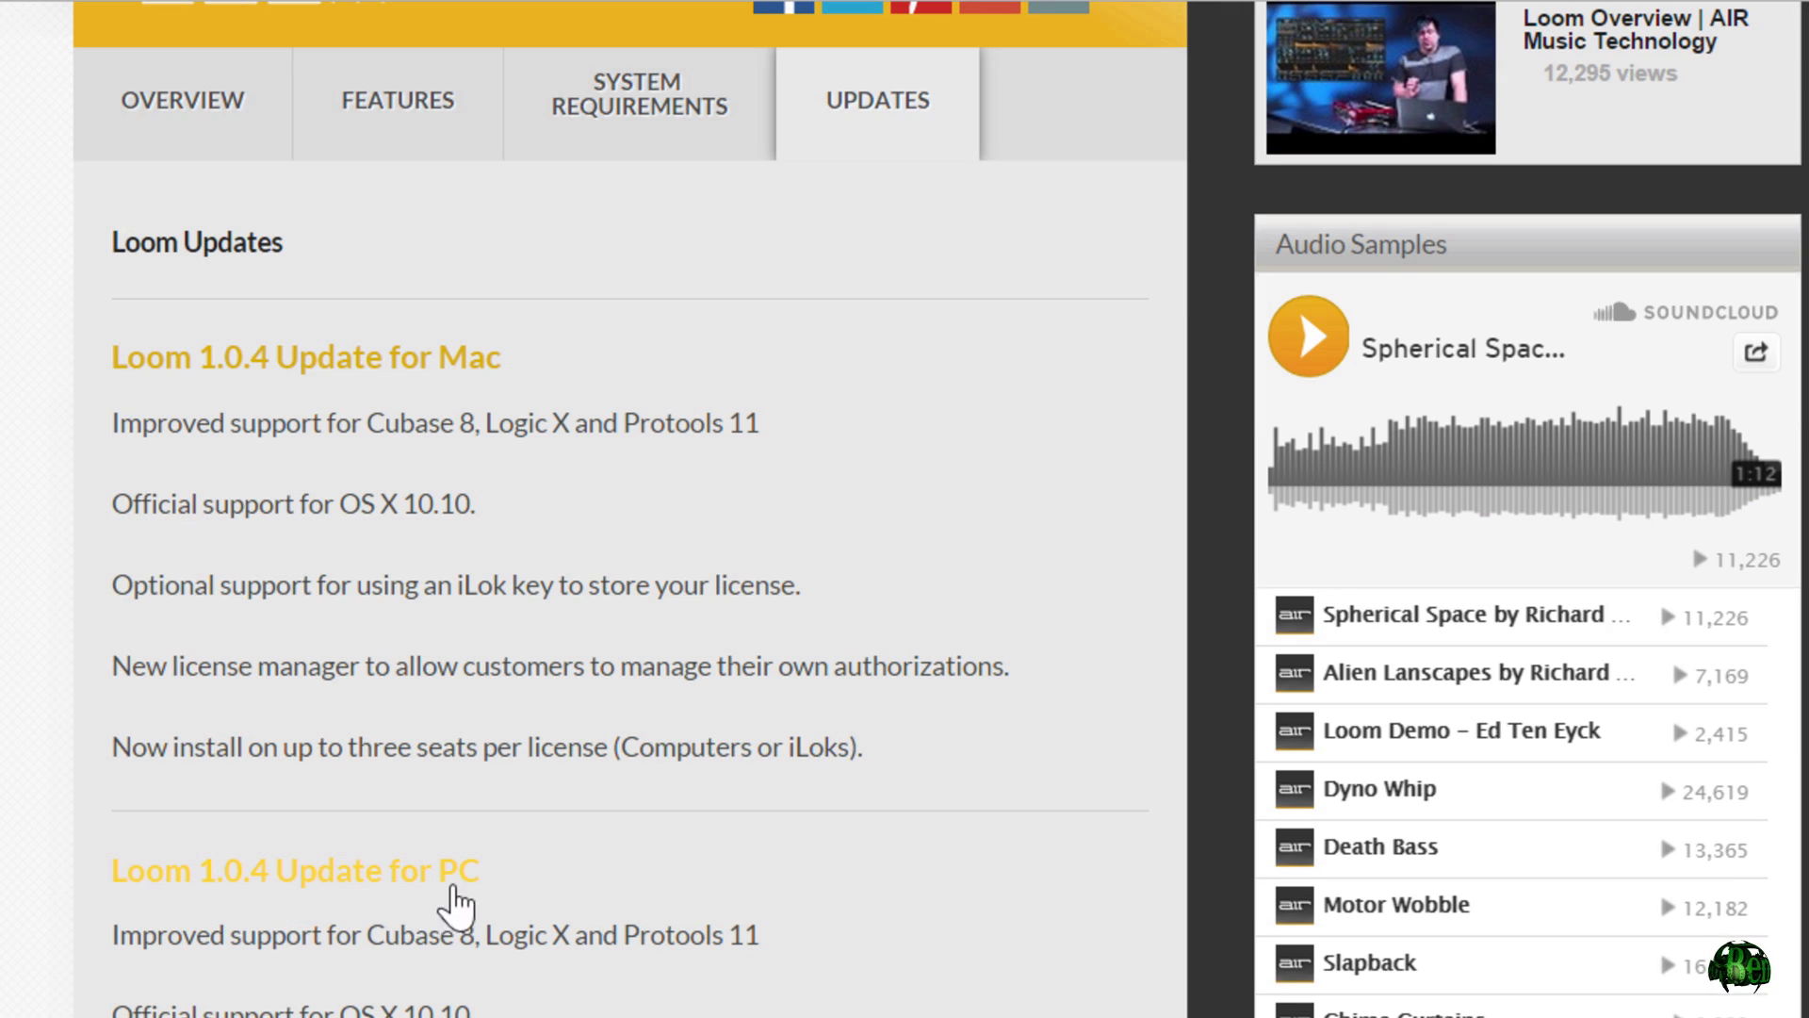
left_click(400, 877)
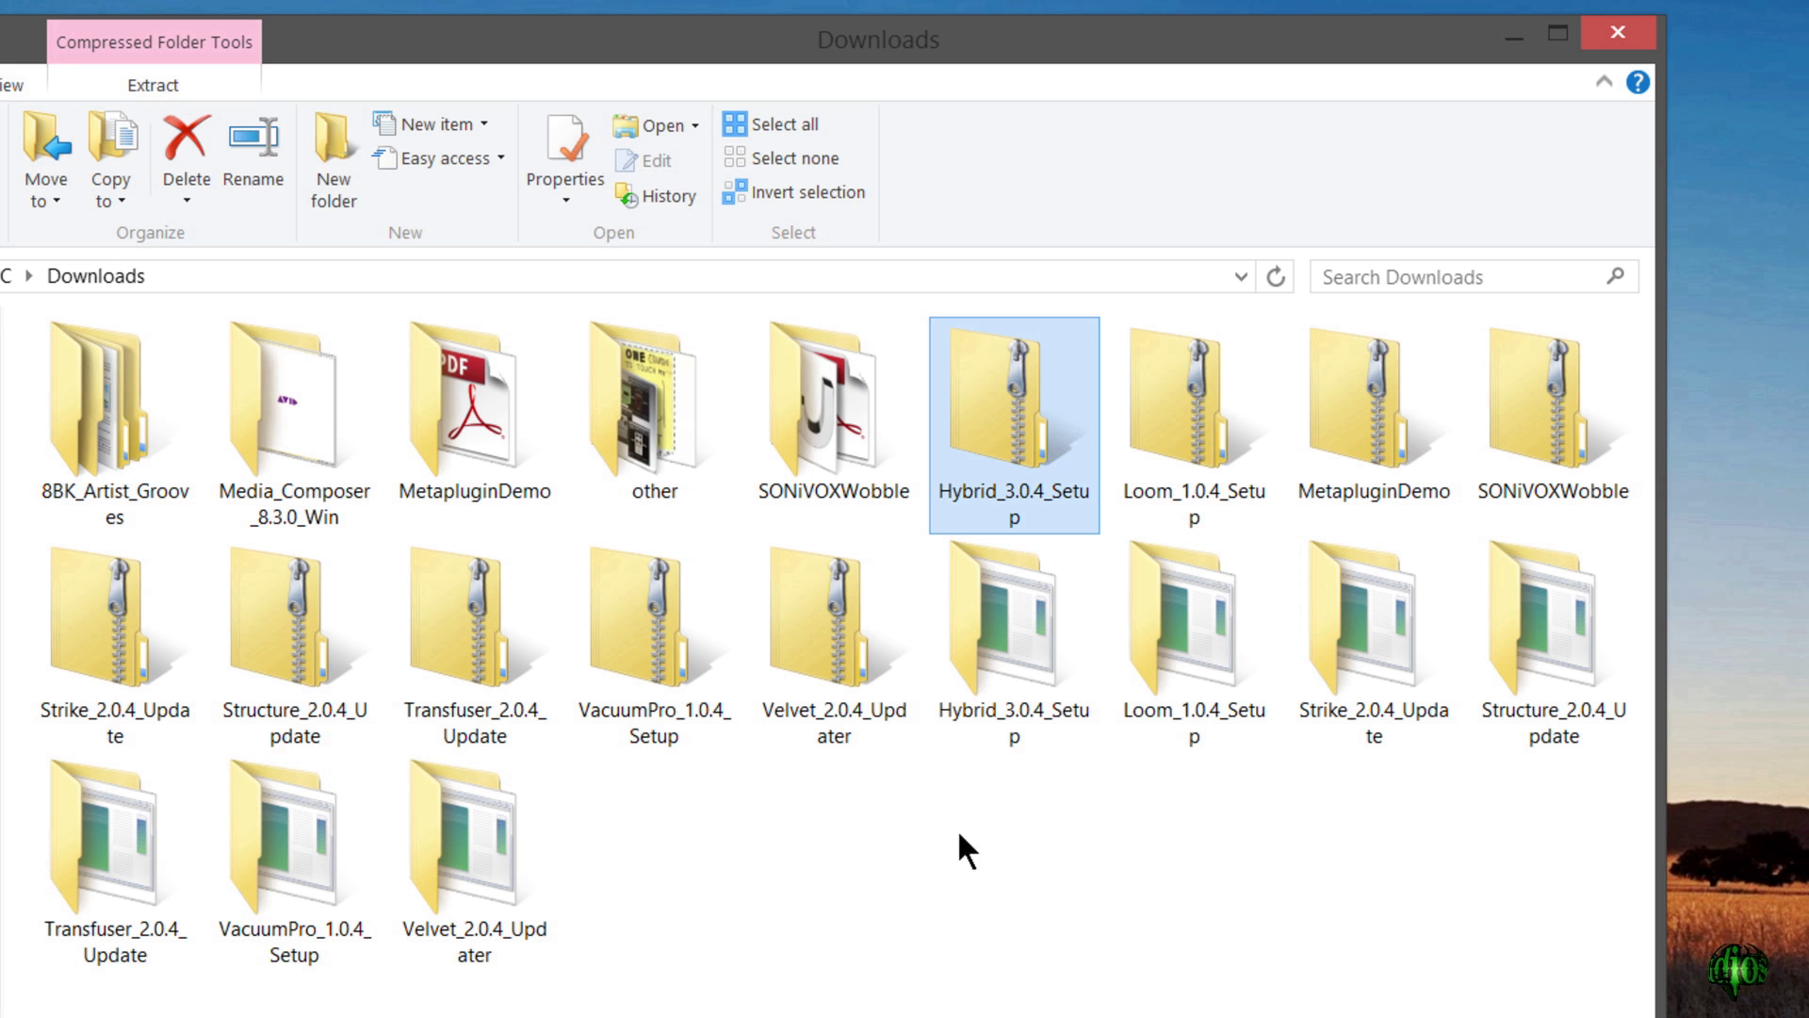
Open the extracted Hybrid_3.0.4_Setup folder in Downloads and select the setup application inside.
left_click_drag(990, 808, 1630, 709)
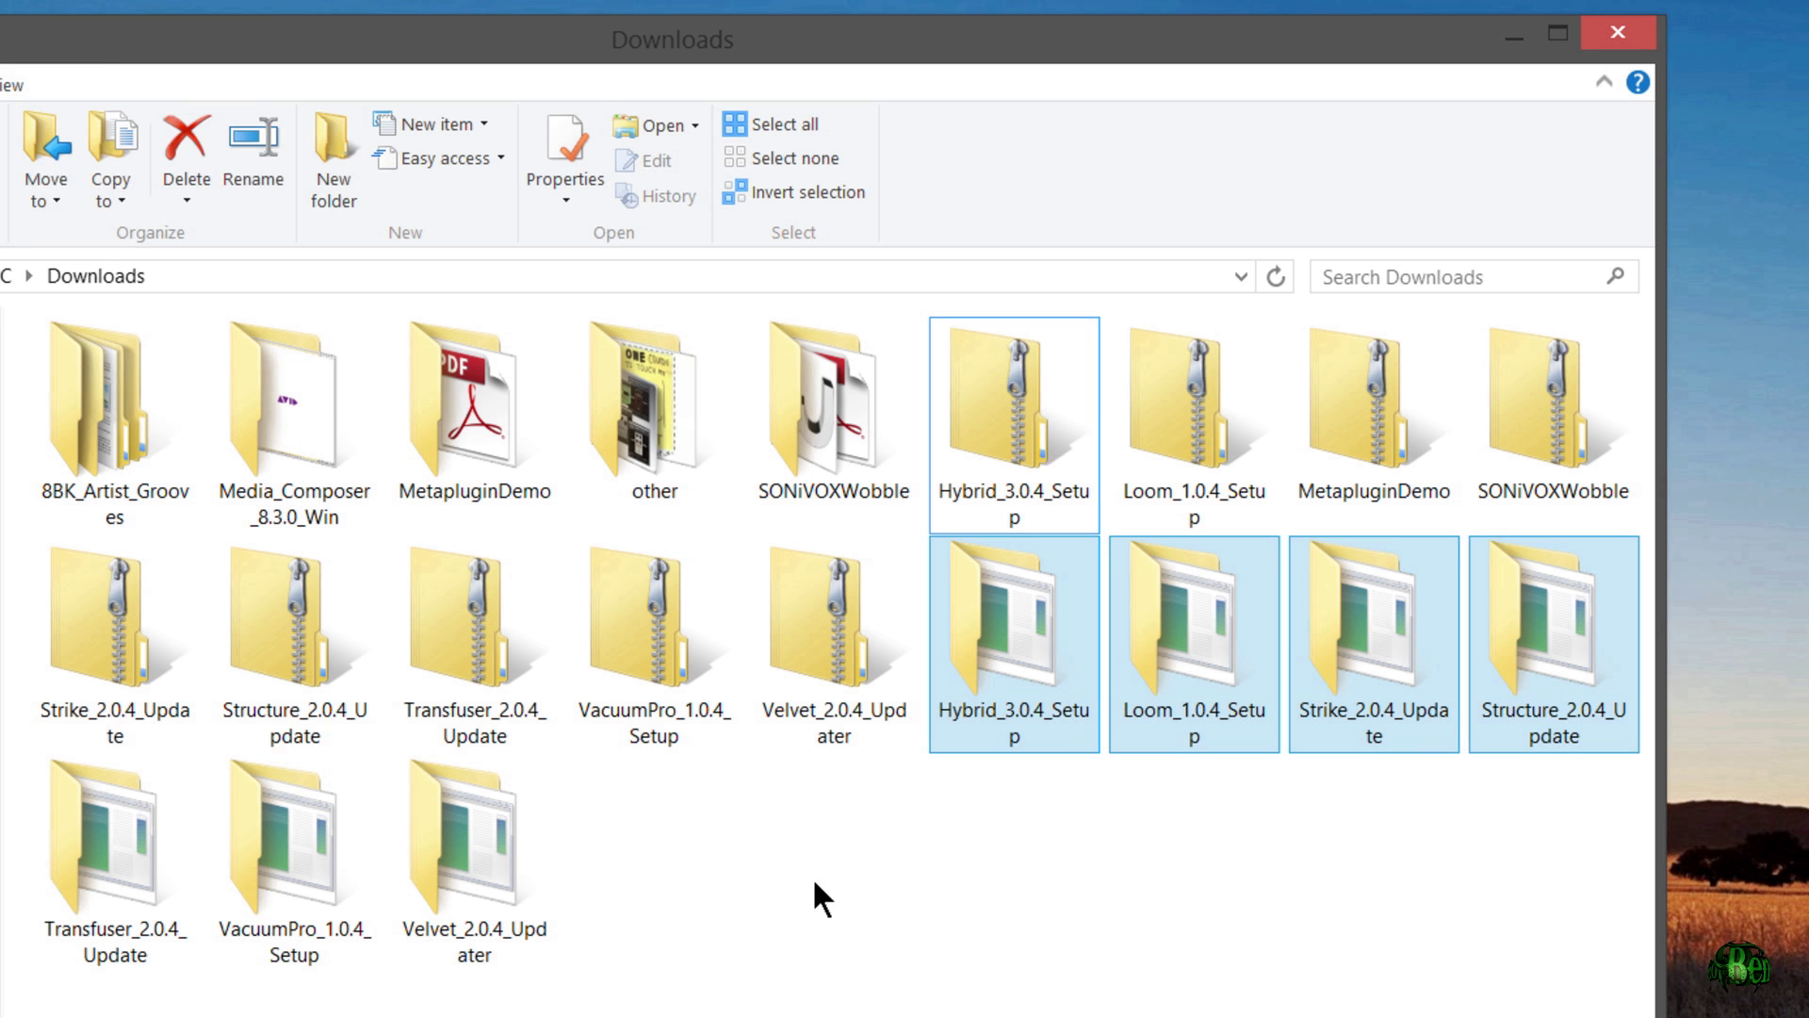
left_click_drag(659, 890, 132, 839)
left_click(1014, 681)
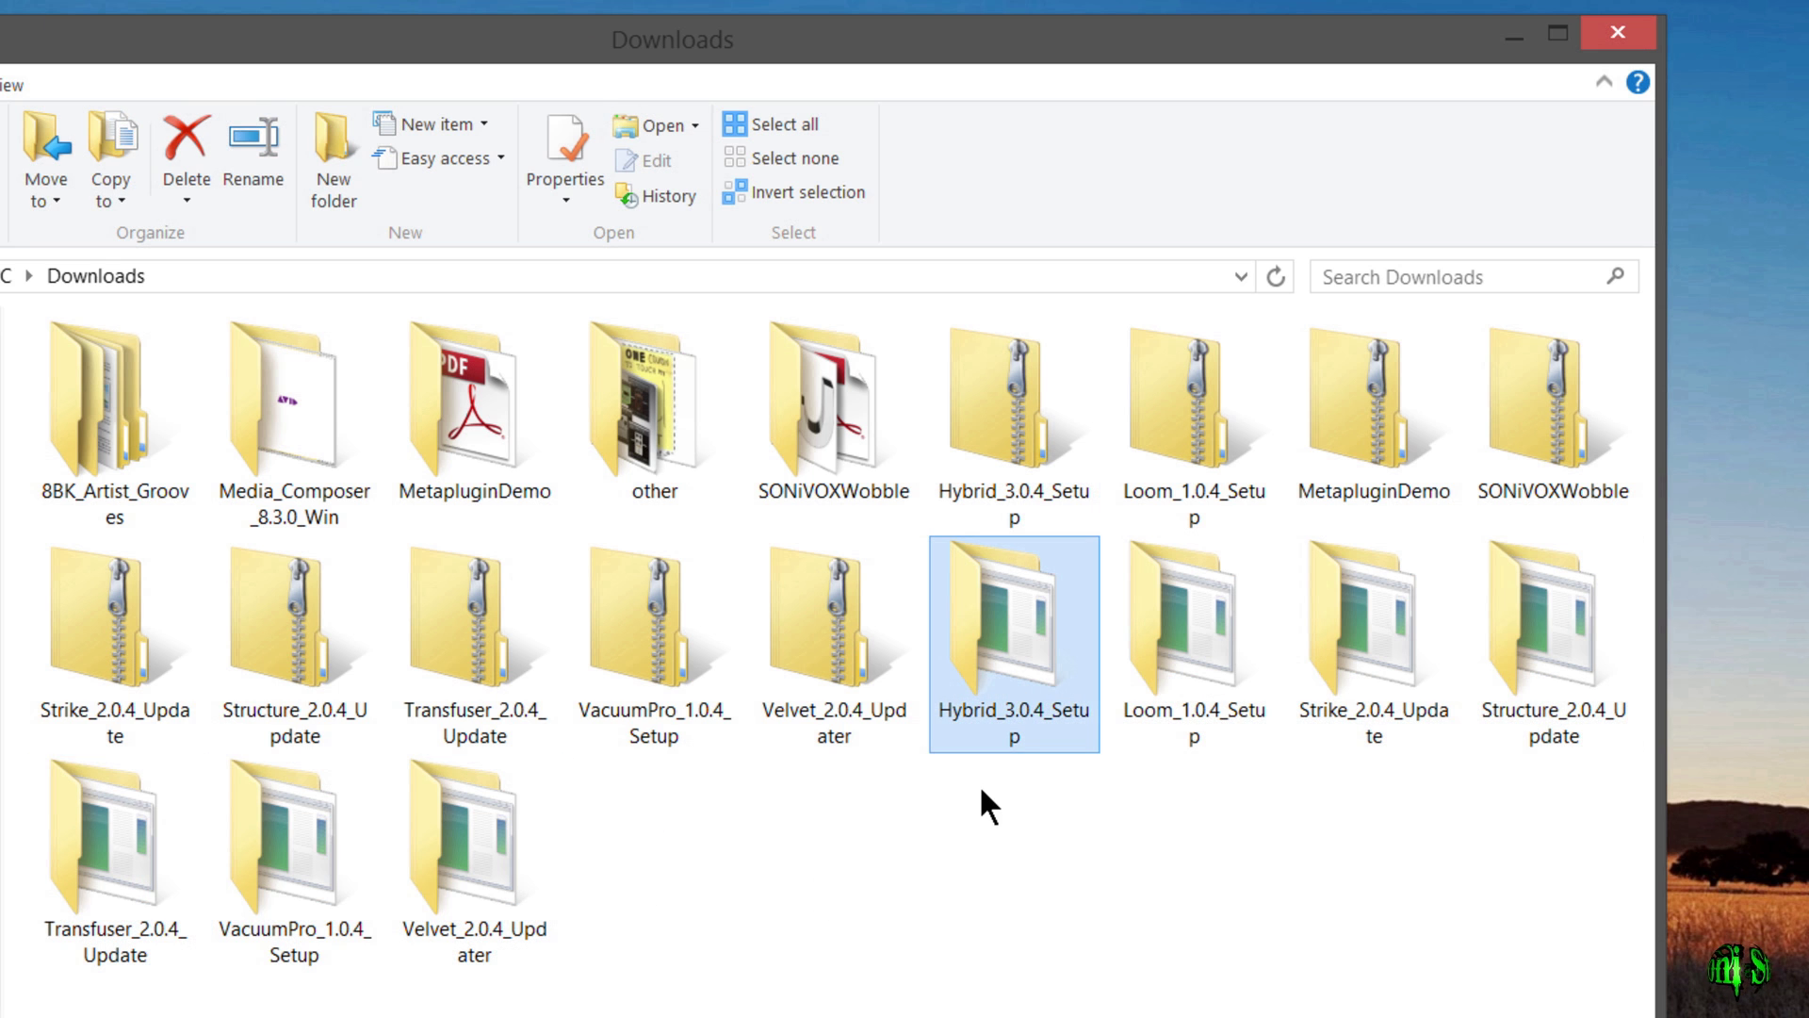
double_click(1003, 708)
left_click(300, 385)
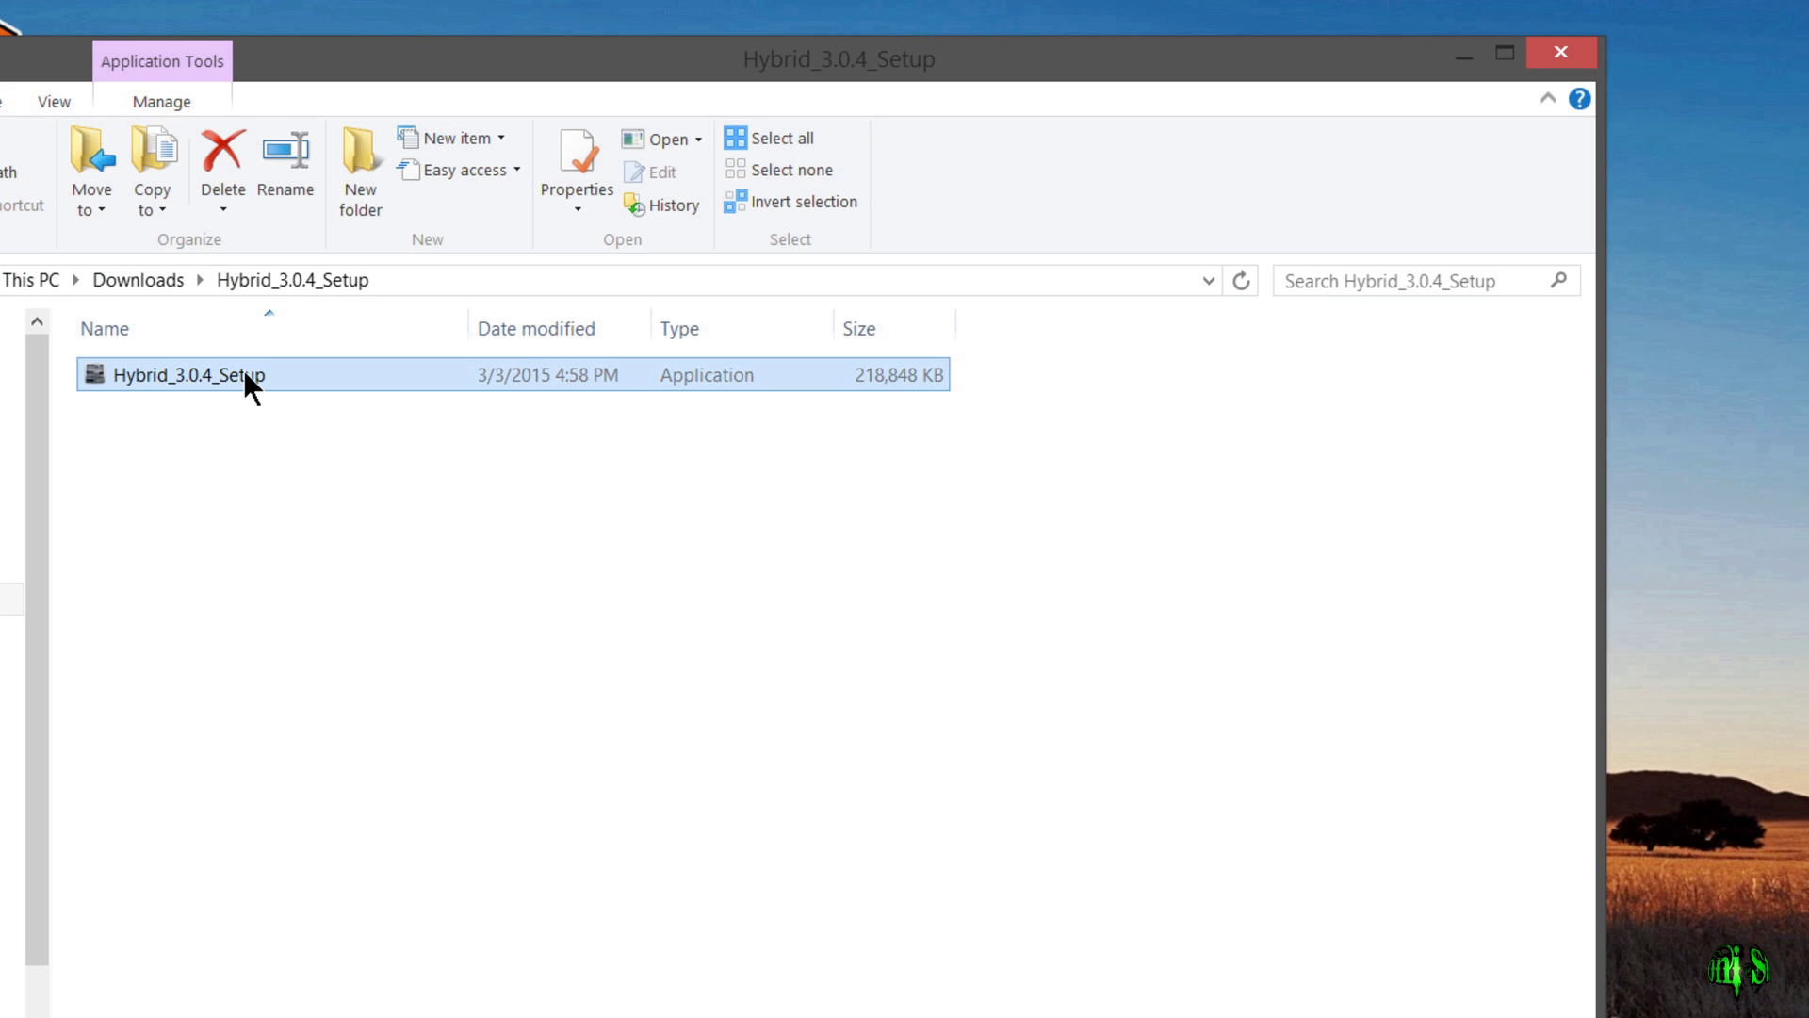
Run Hybrid_3.0.4_Setup as administrator, accept the license, and install with Pro Tools and VST plug-ins.
right_click(238, 377)
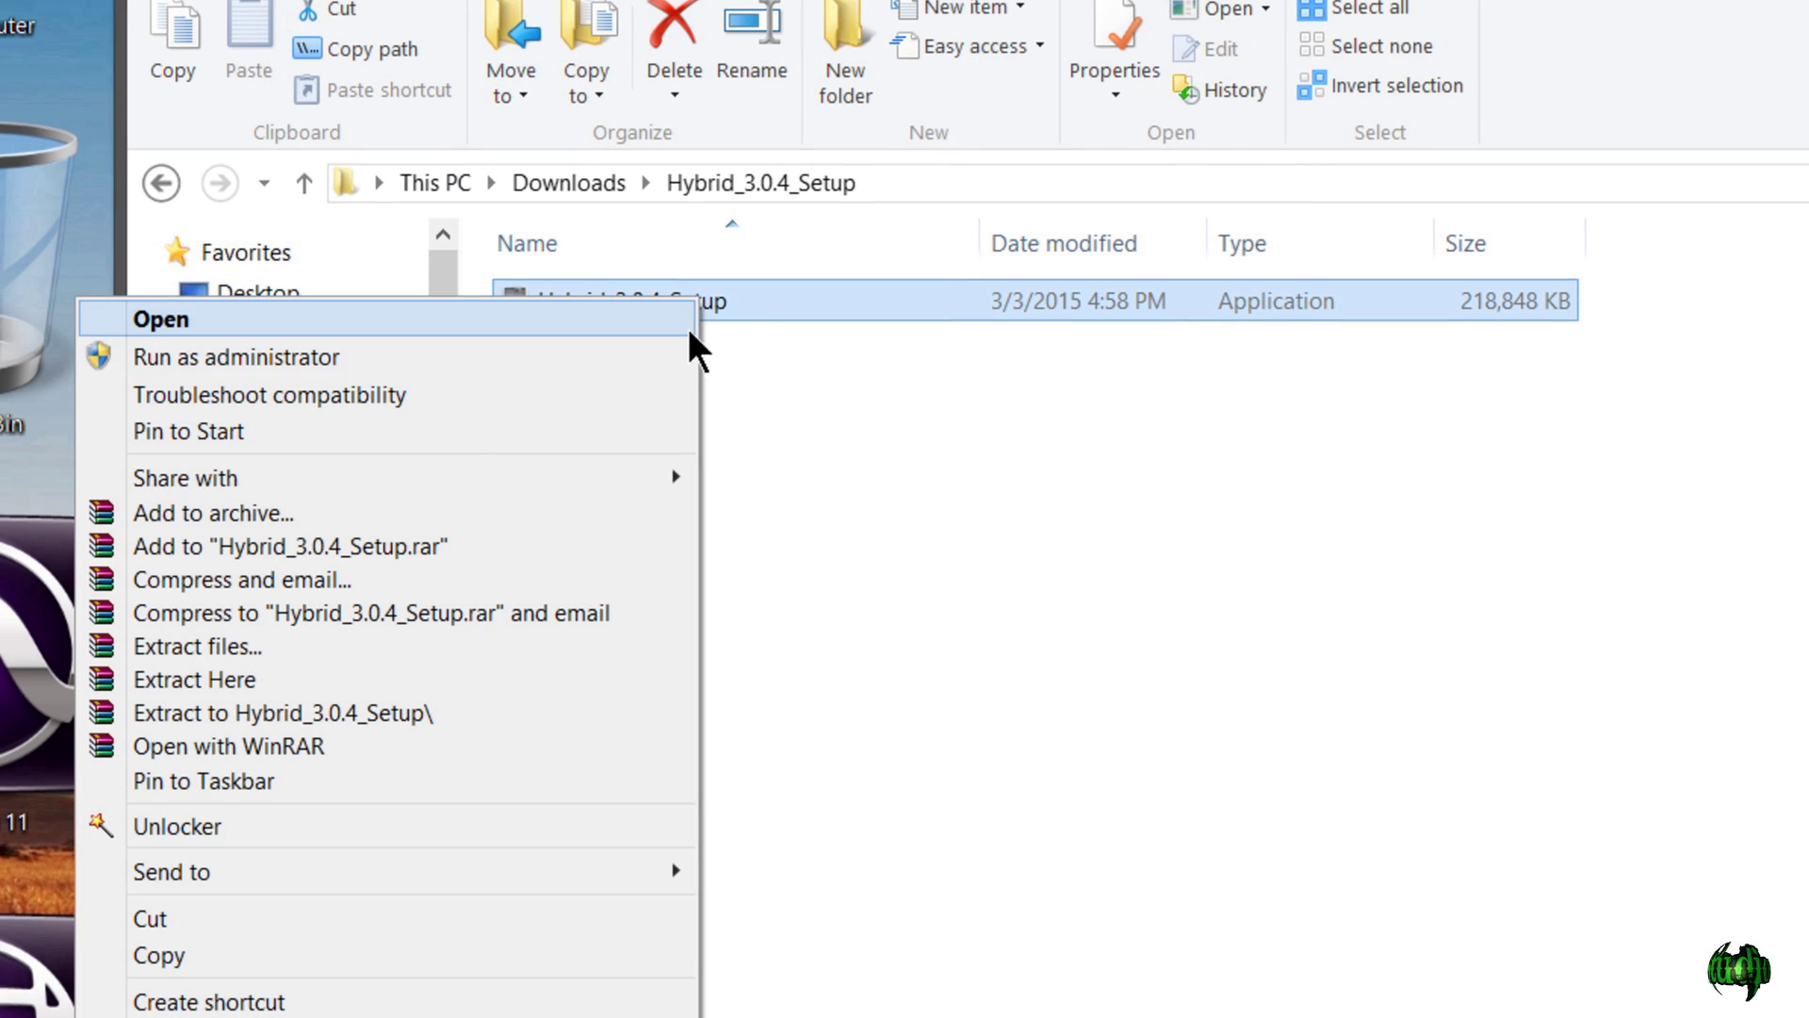
left_click(595, 358)
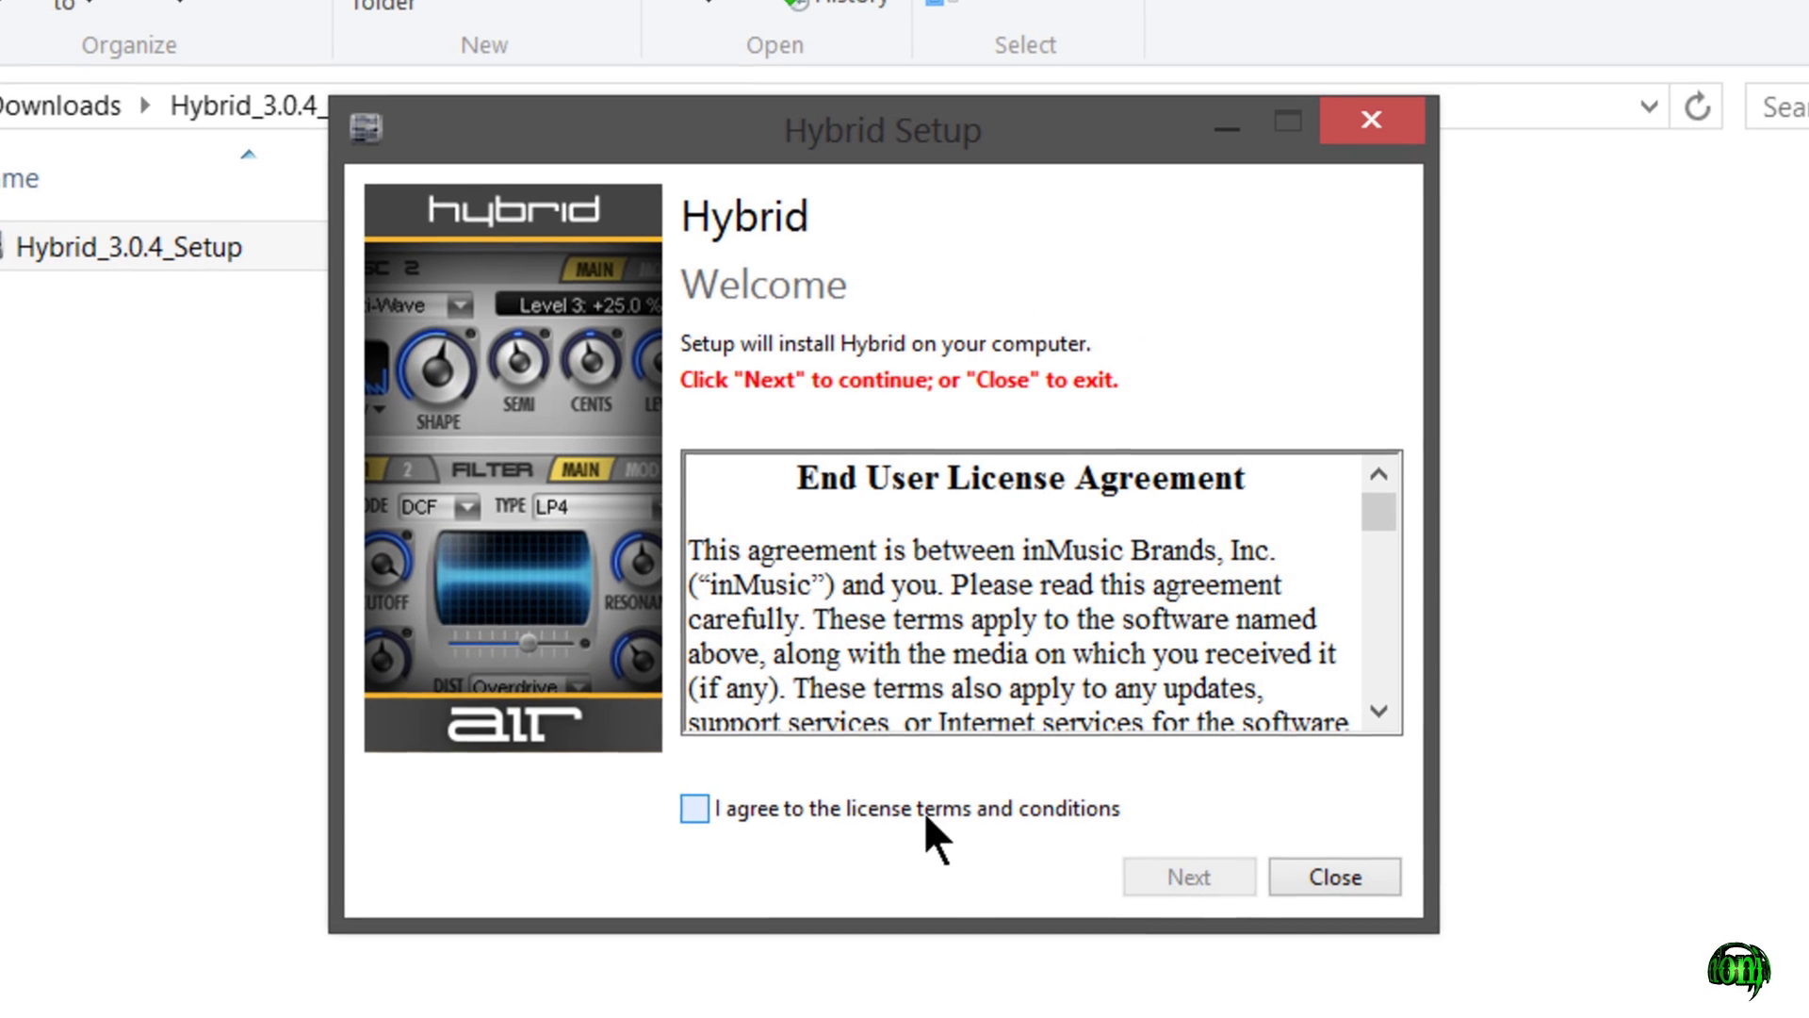
left_click(926, 818)
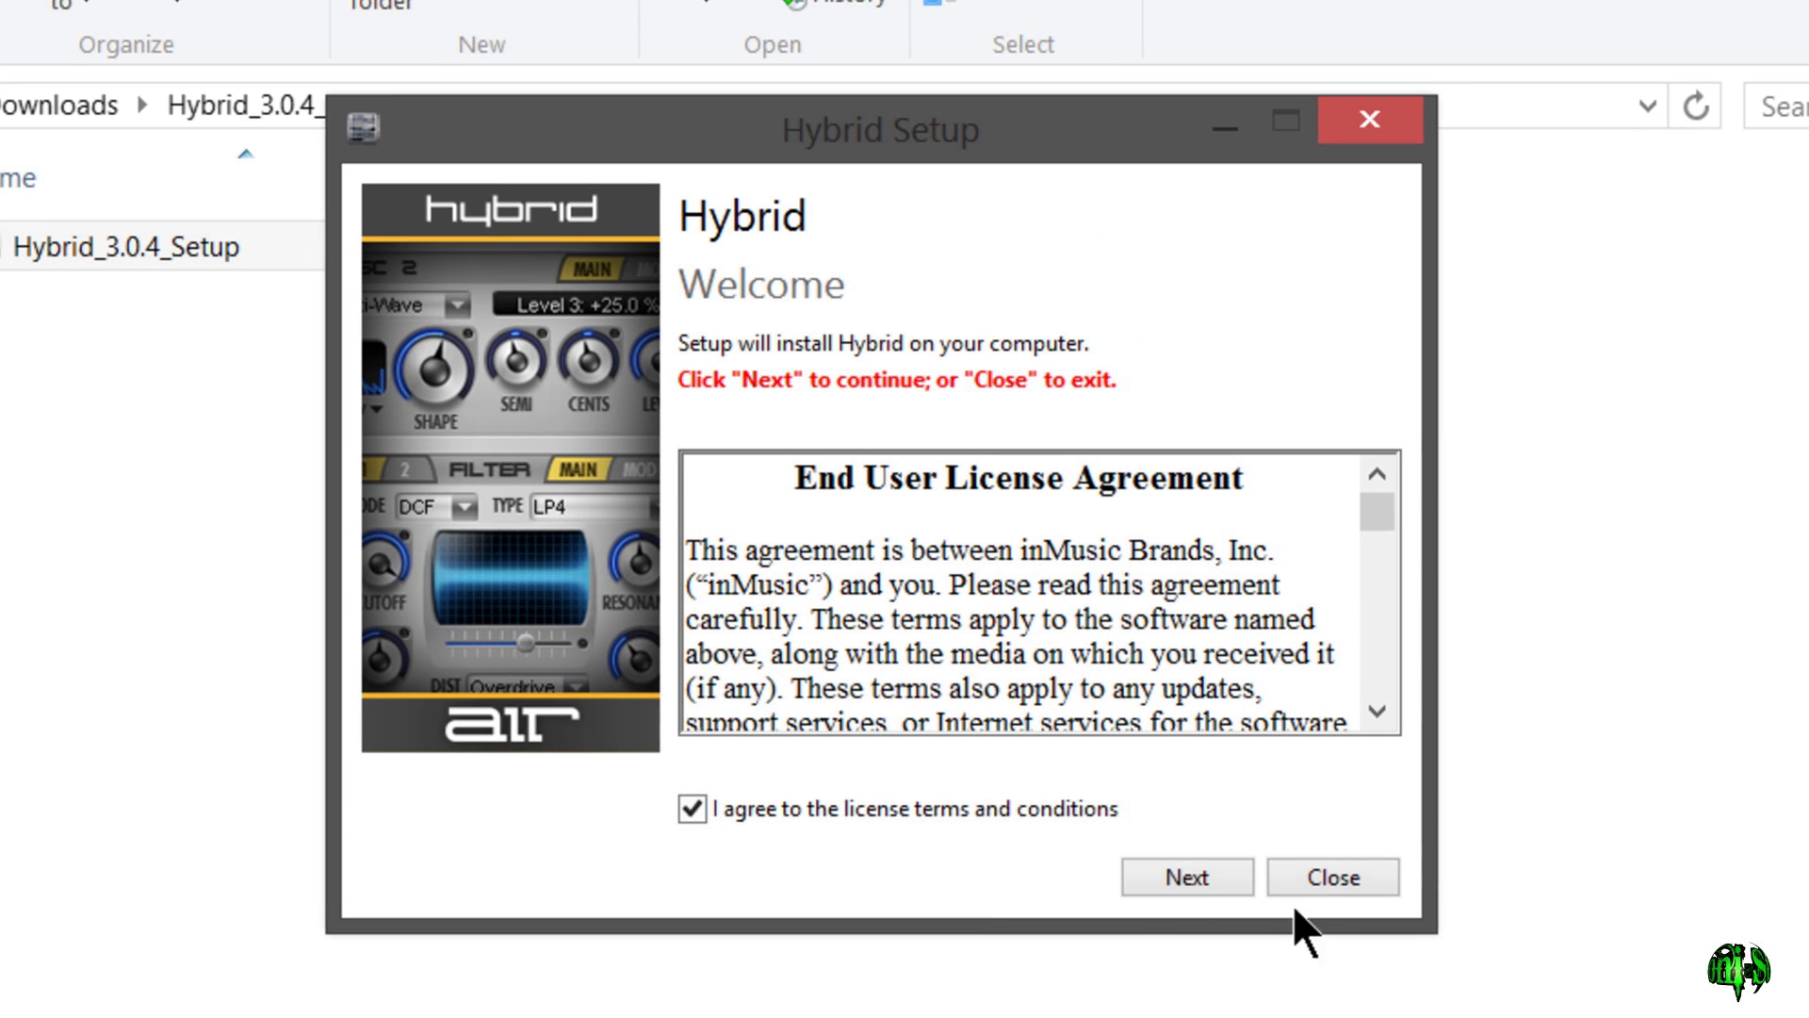
left_click(1187, 877)
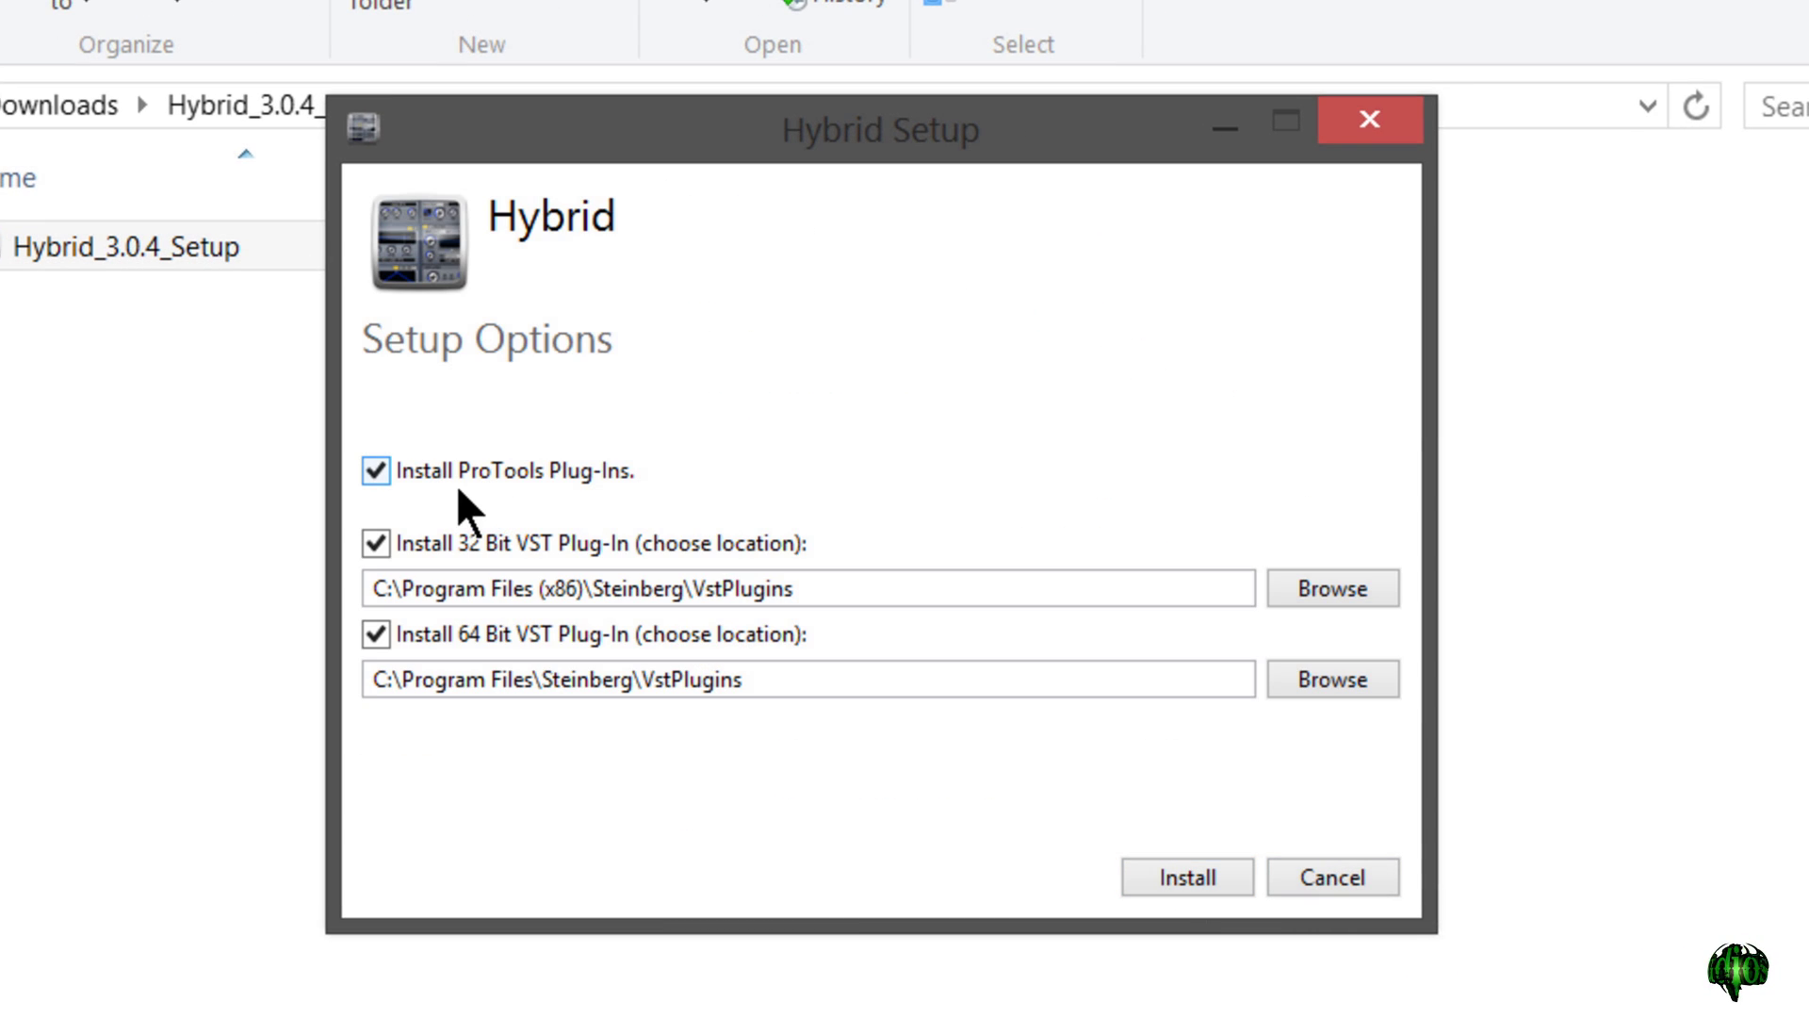
left_click(1187, 876)
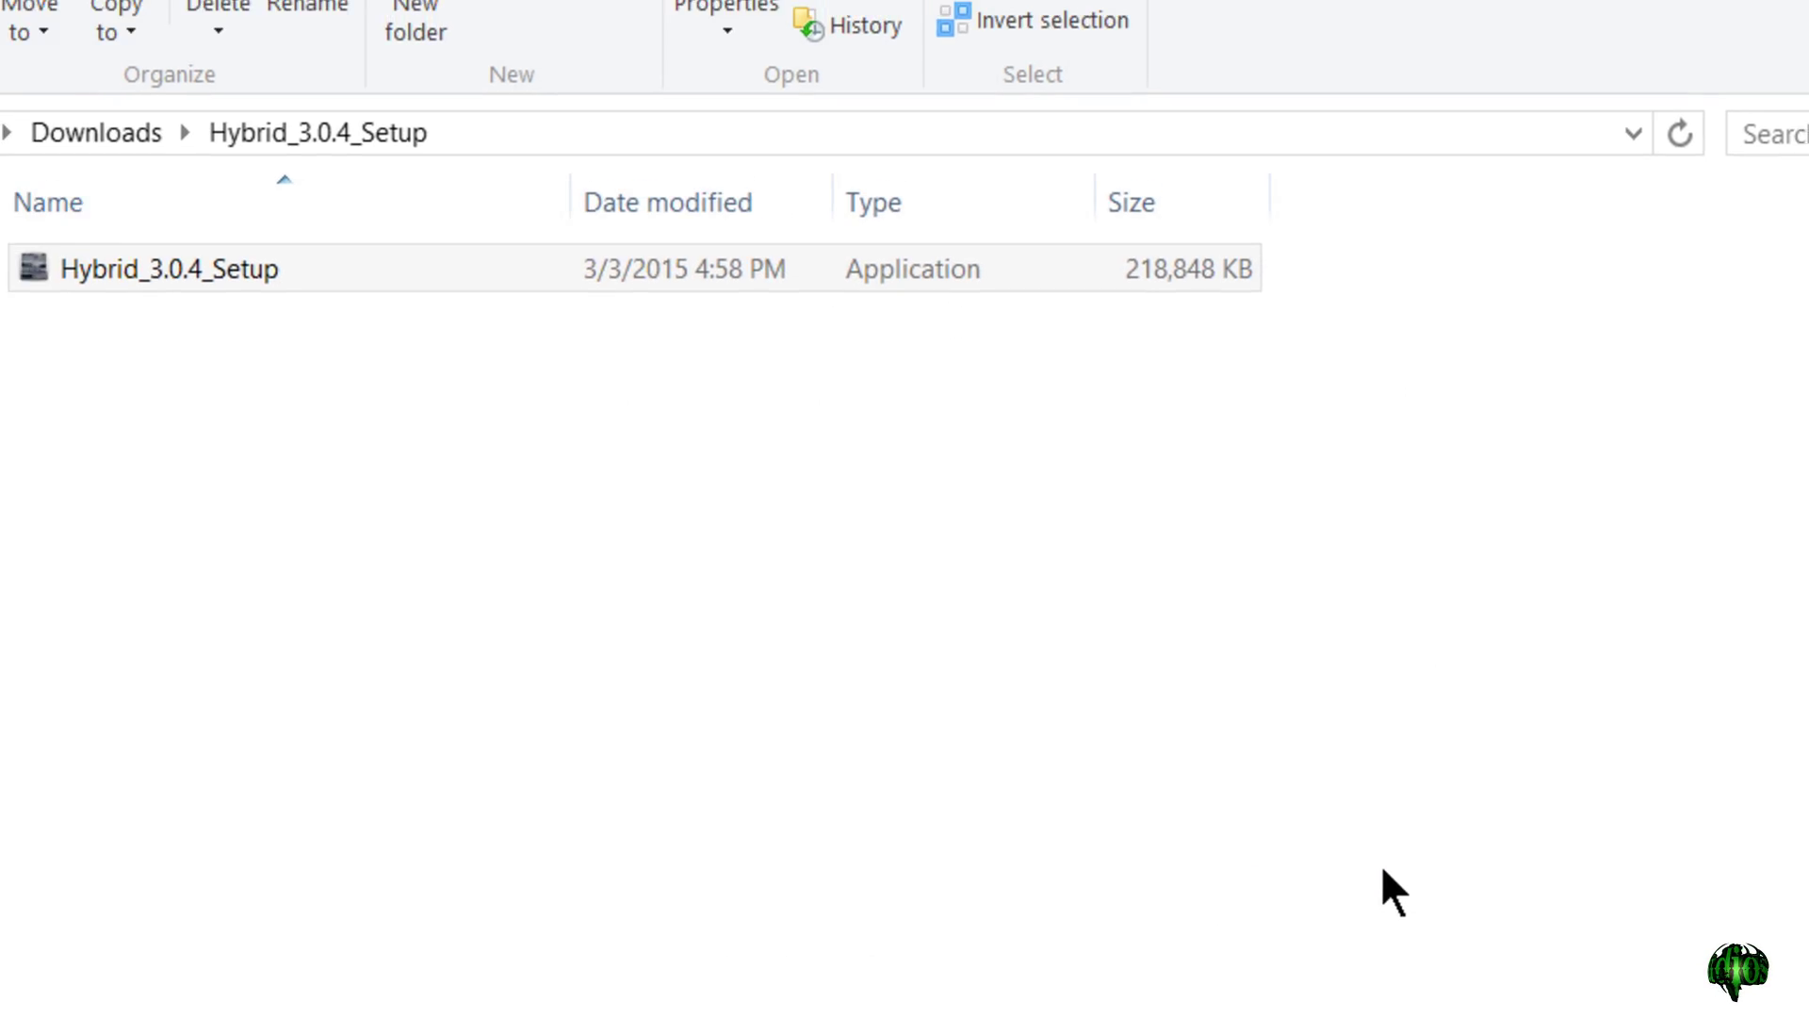
left_click(61, 104)
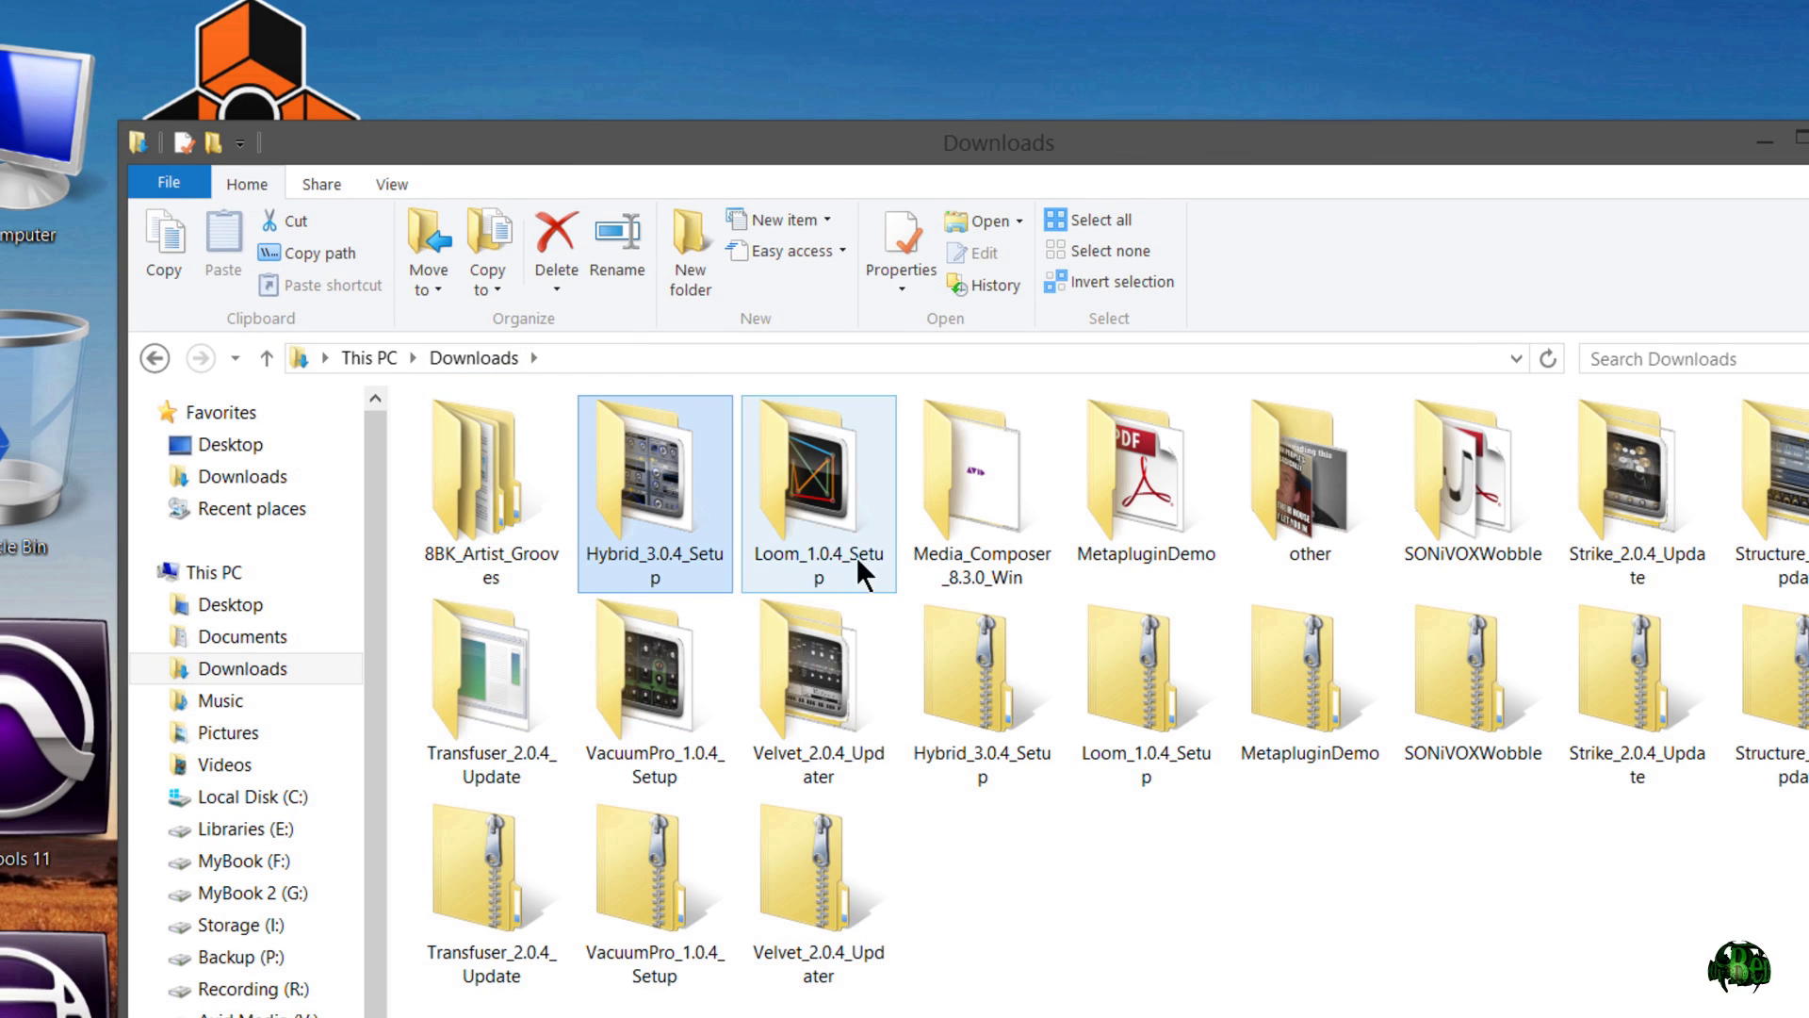
Run the Loom_1.0.4 setup, accept the license, install it, and return to Downloads.
double_click(851, 517)
double_click(560, 458)
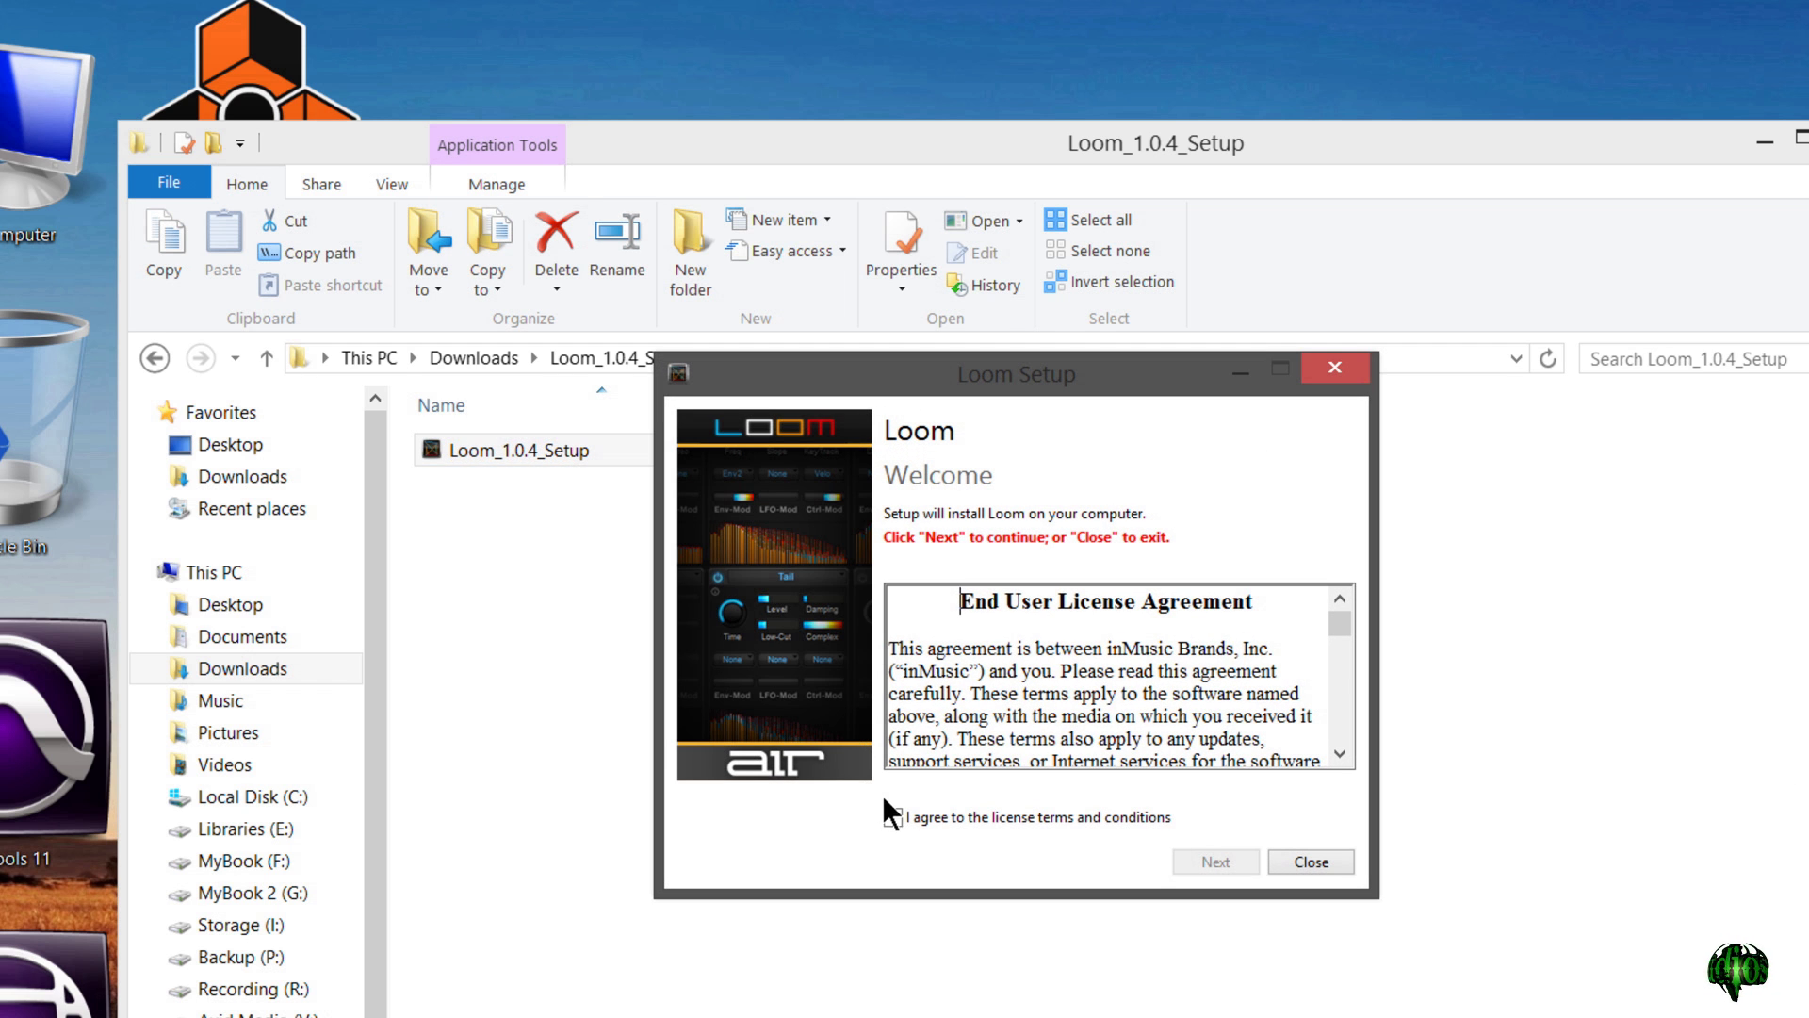
left_click(895, 814)
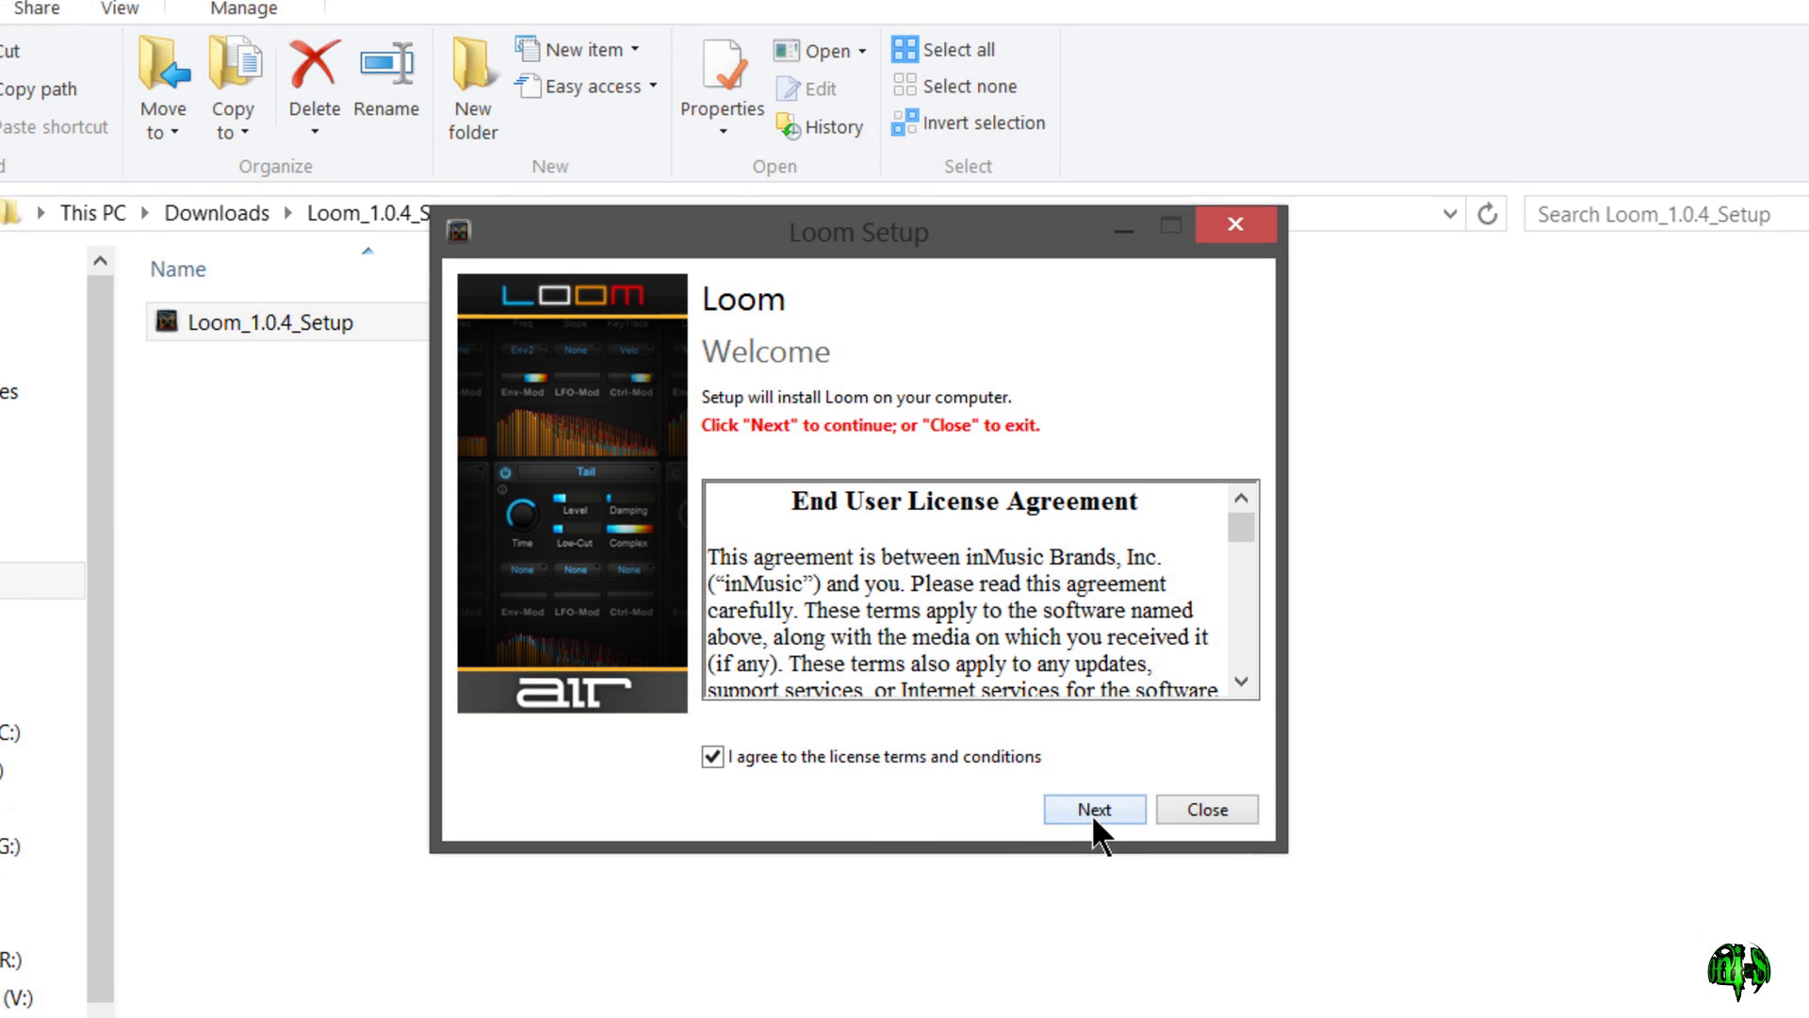
left_click(1097, 811)
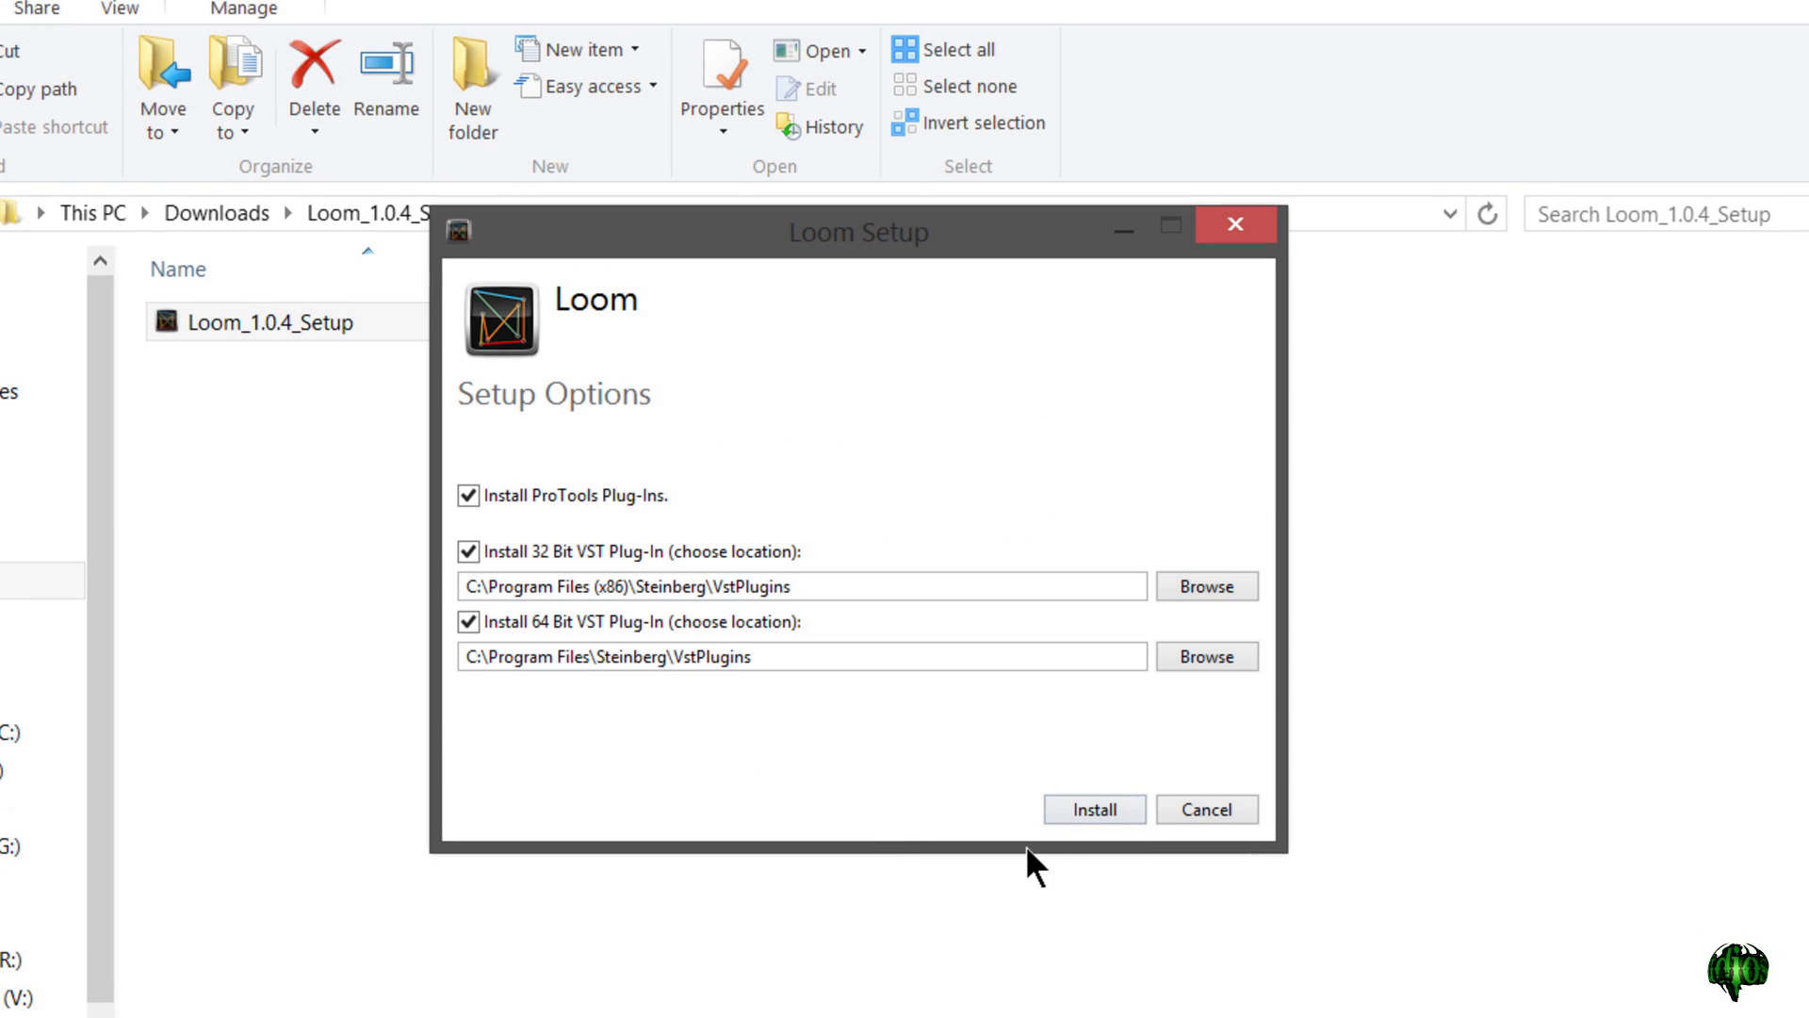
left_click(1094, 809)
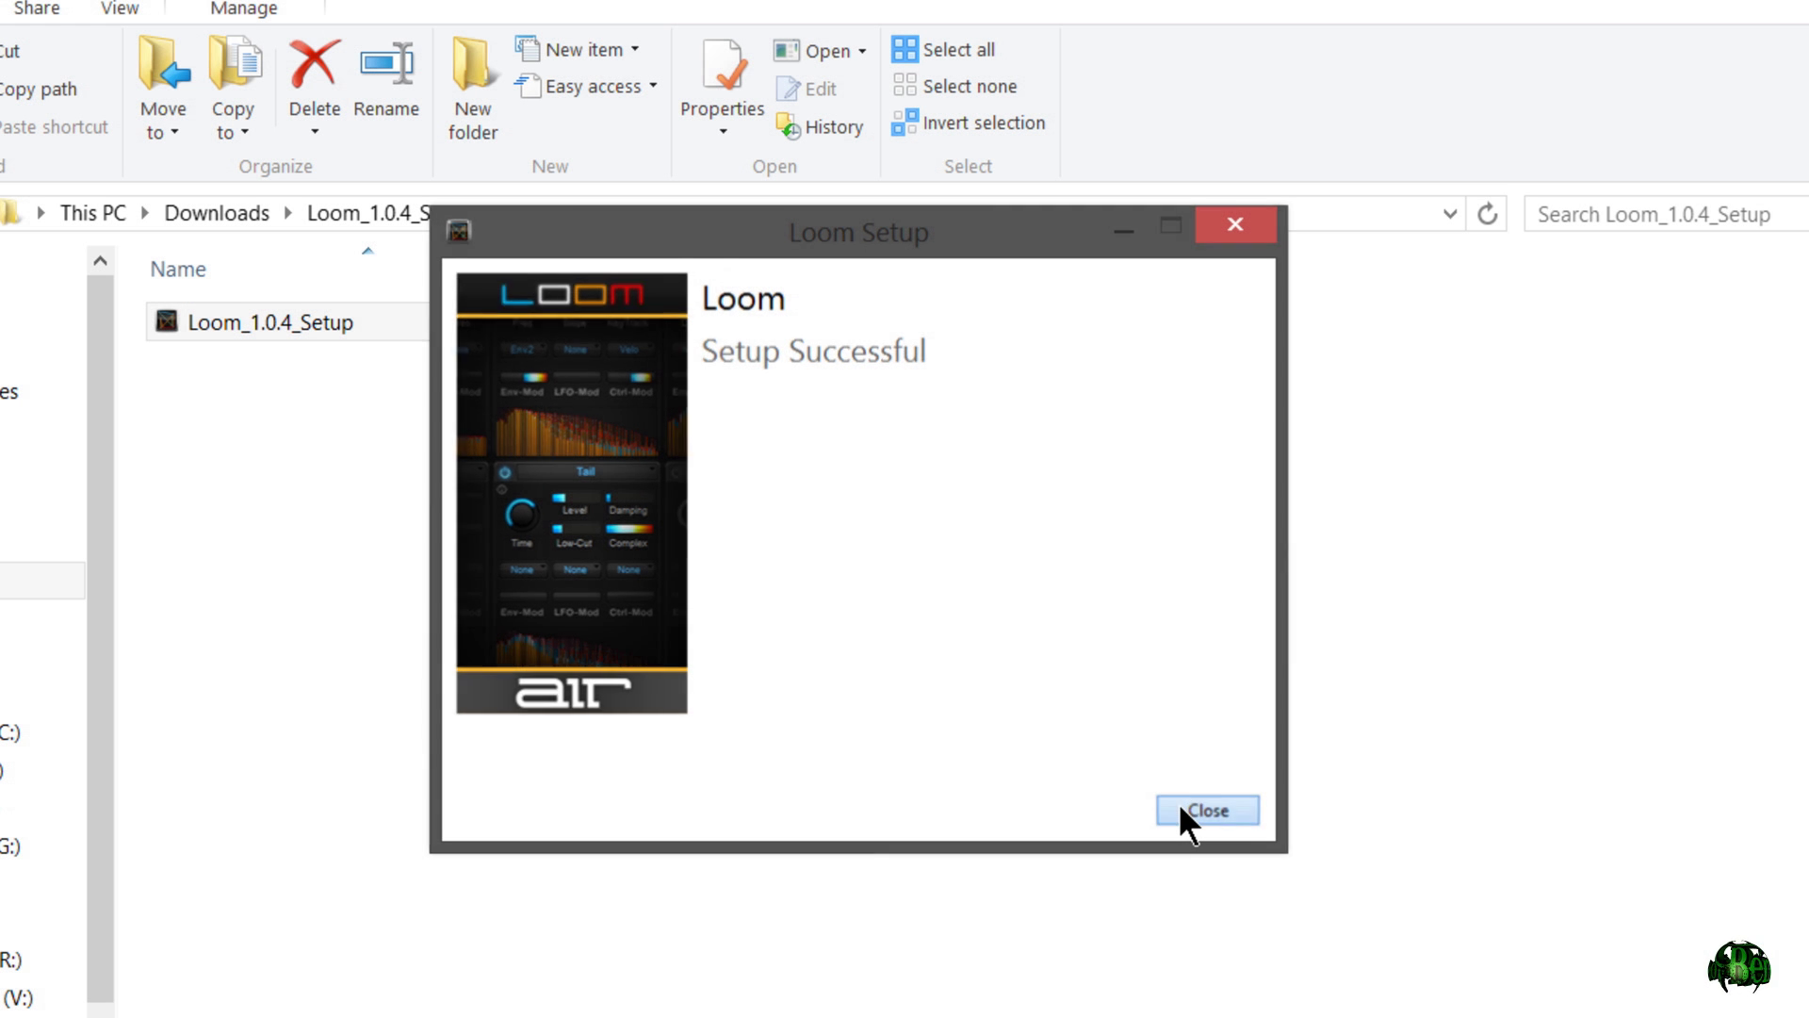
left_click(1186, 812)
left_click(228, 213)
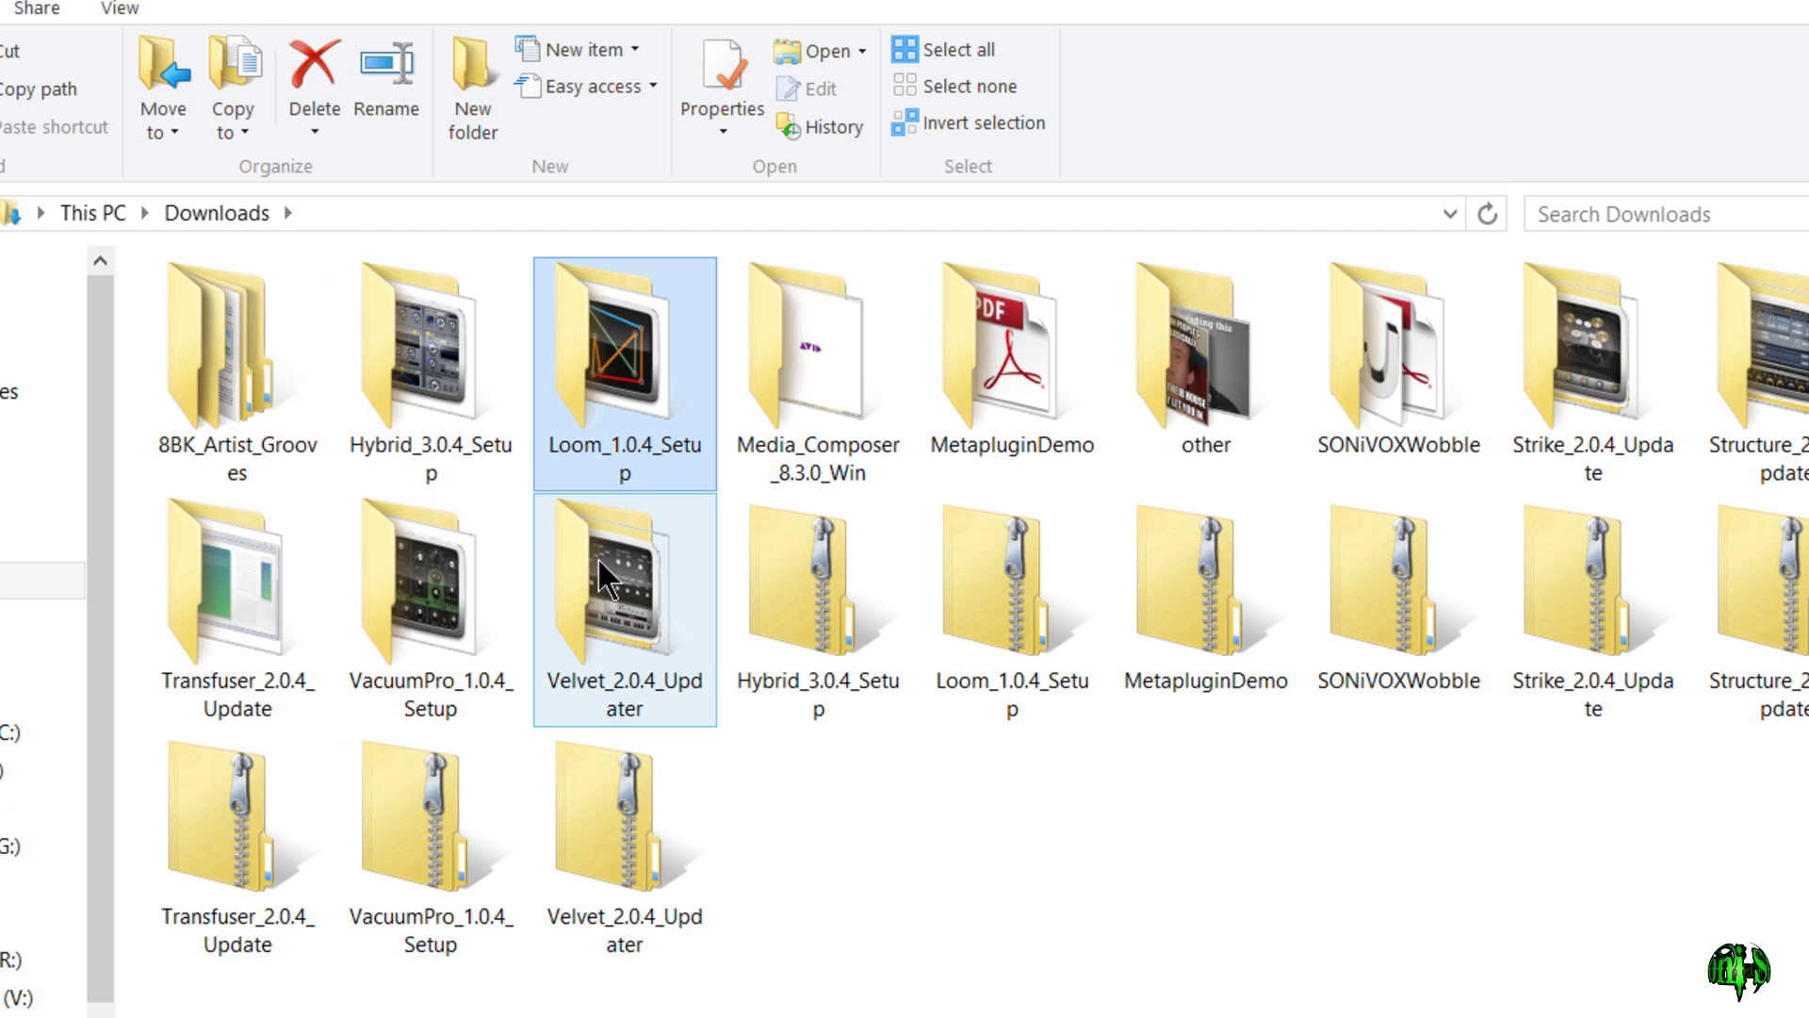
Install Strike 2.0.4 from the Strike_2.0.4_Update folder with the default plug-in options.
left_click(1609, 416)
double_click(1609, 417)
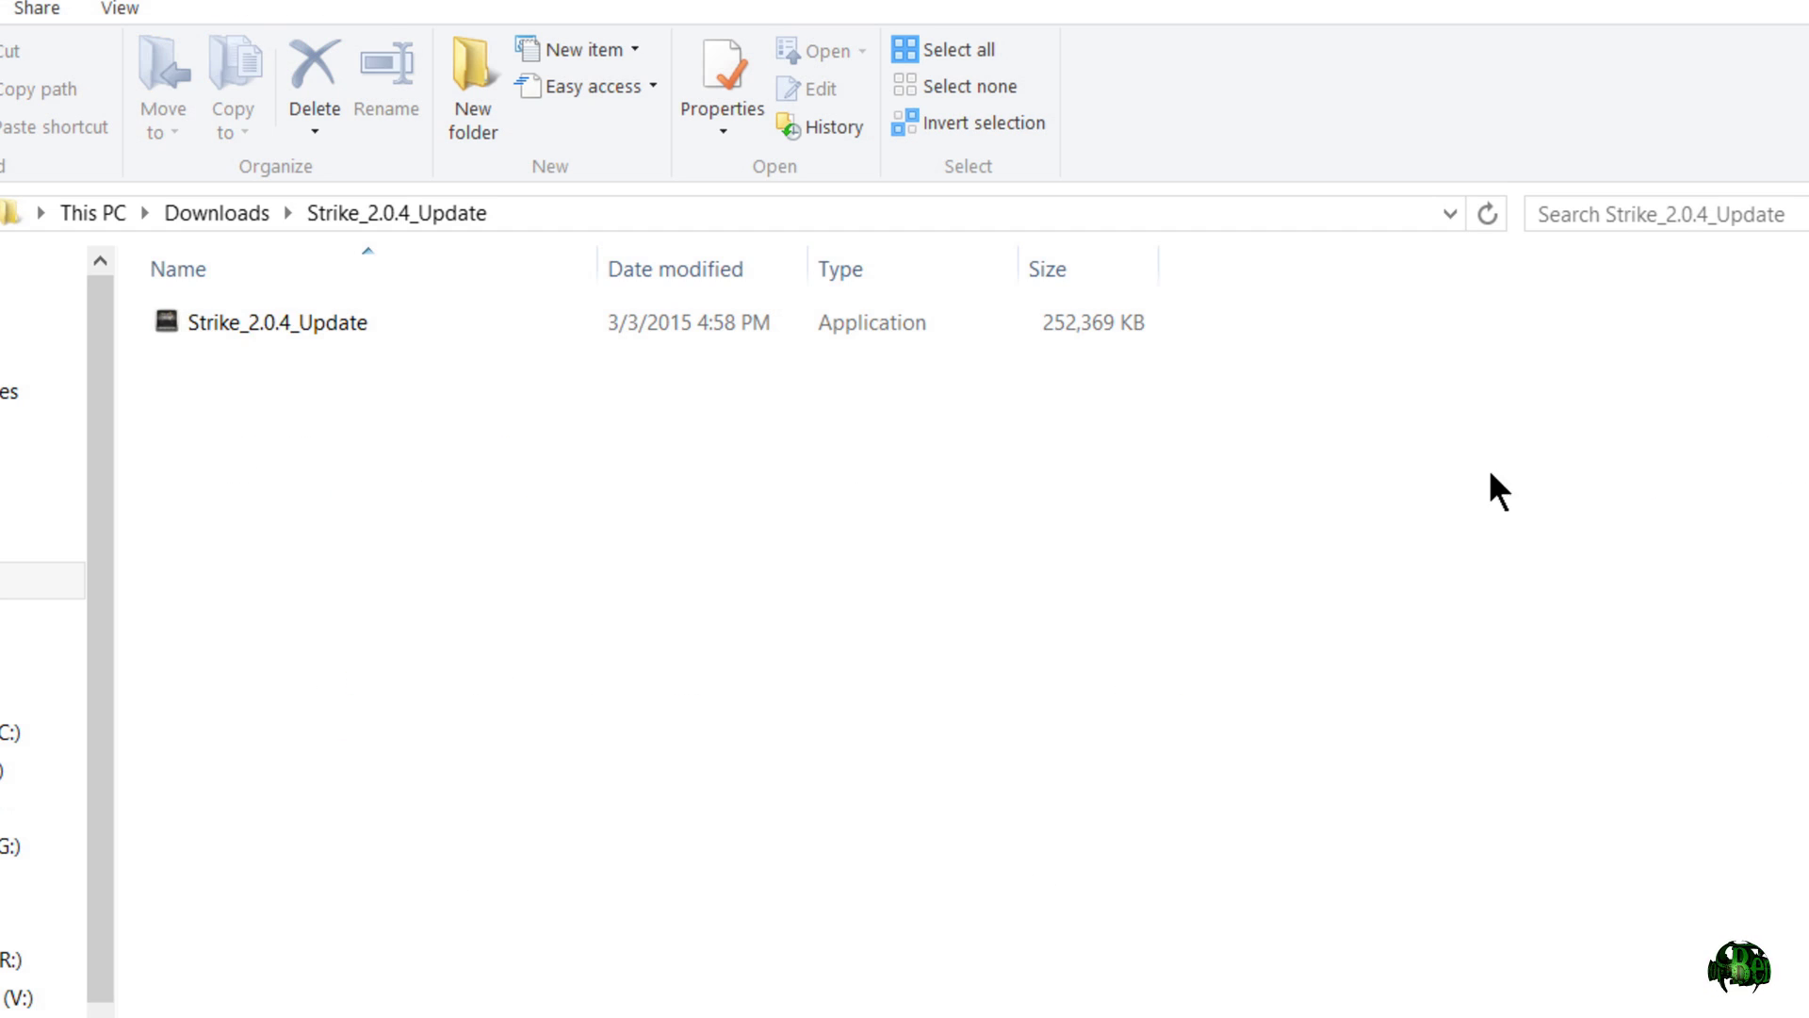
left_click(323, 323)
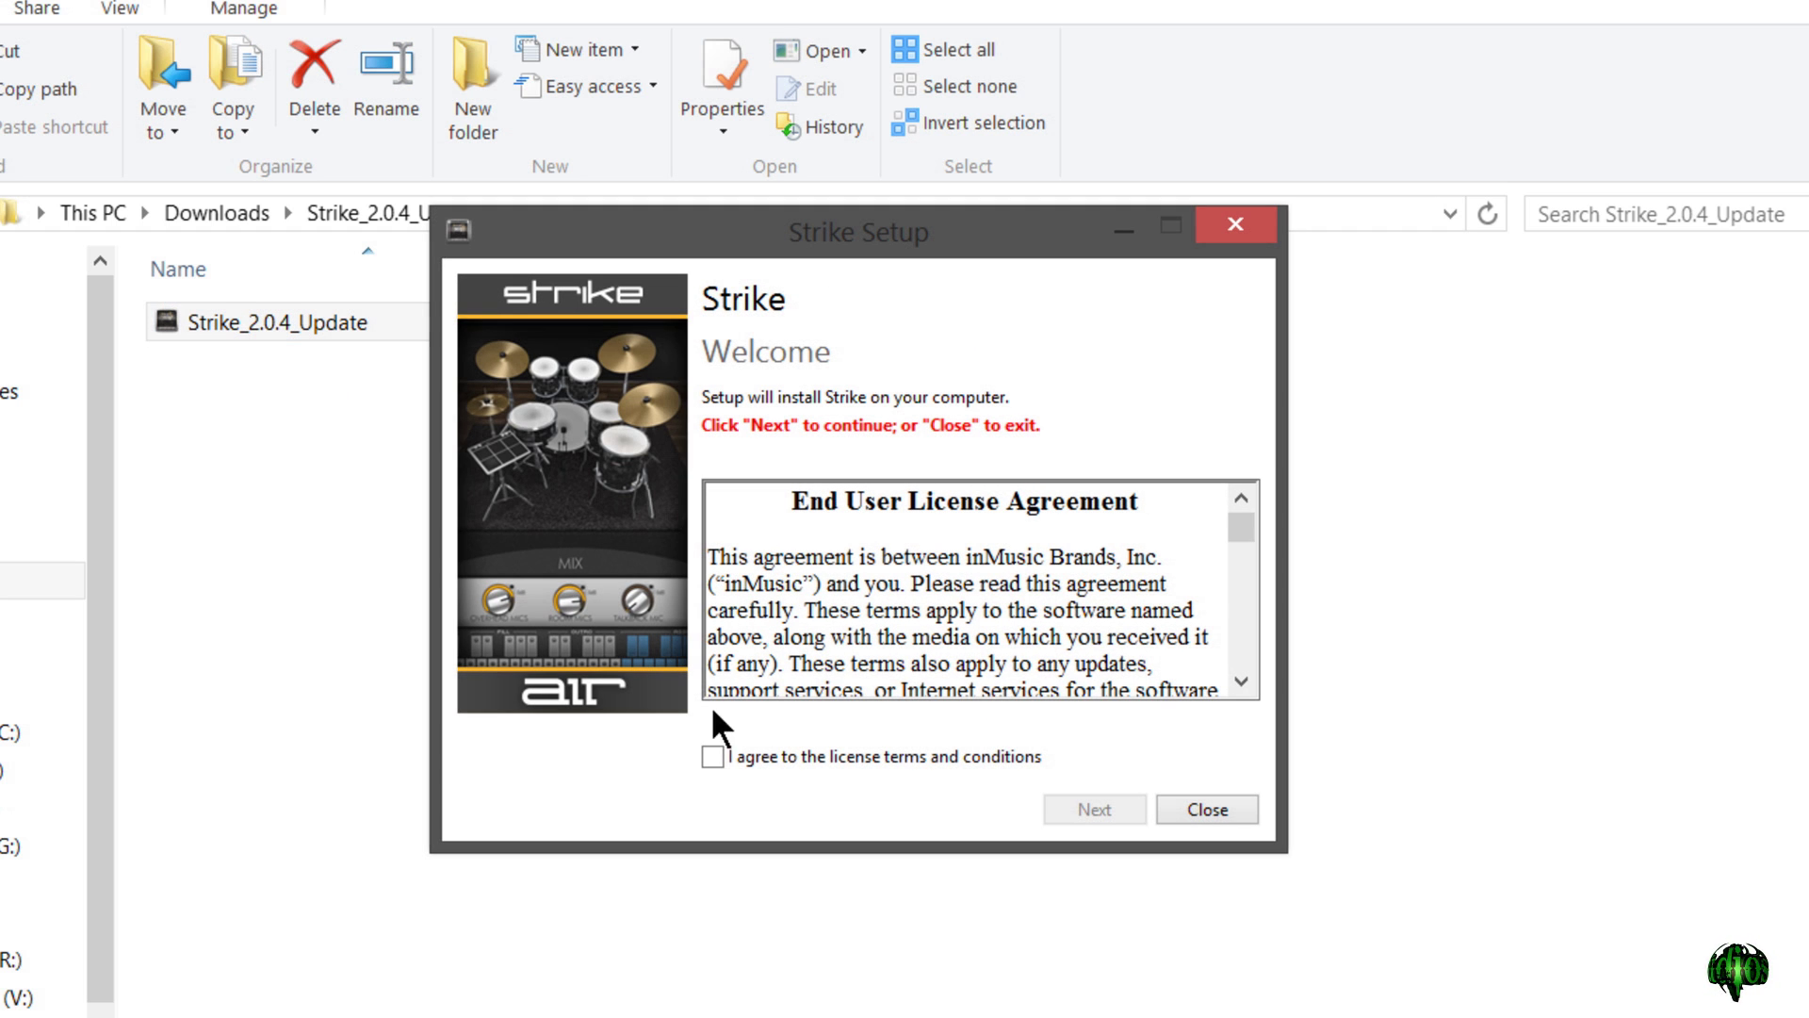
left_click(707, 756)
left_click(1074, 813)
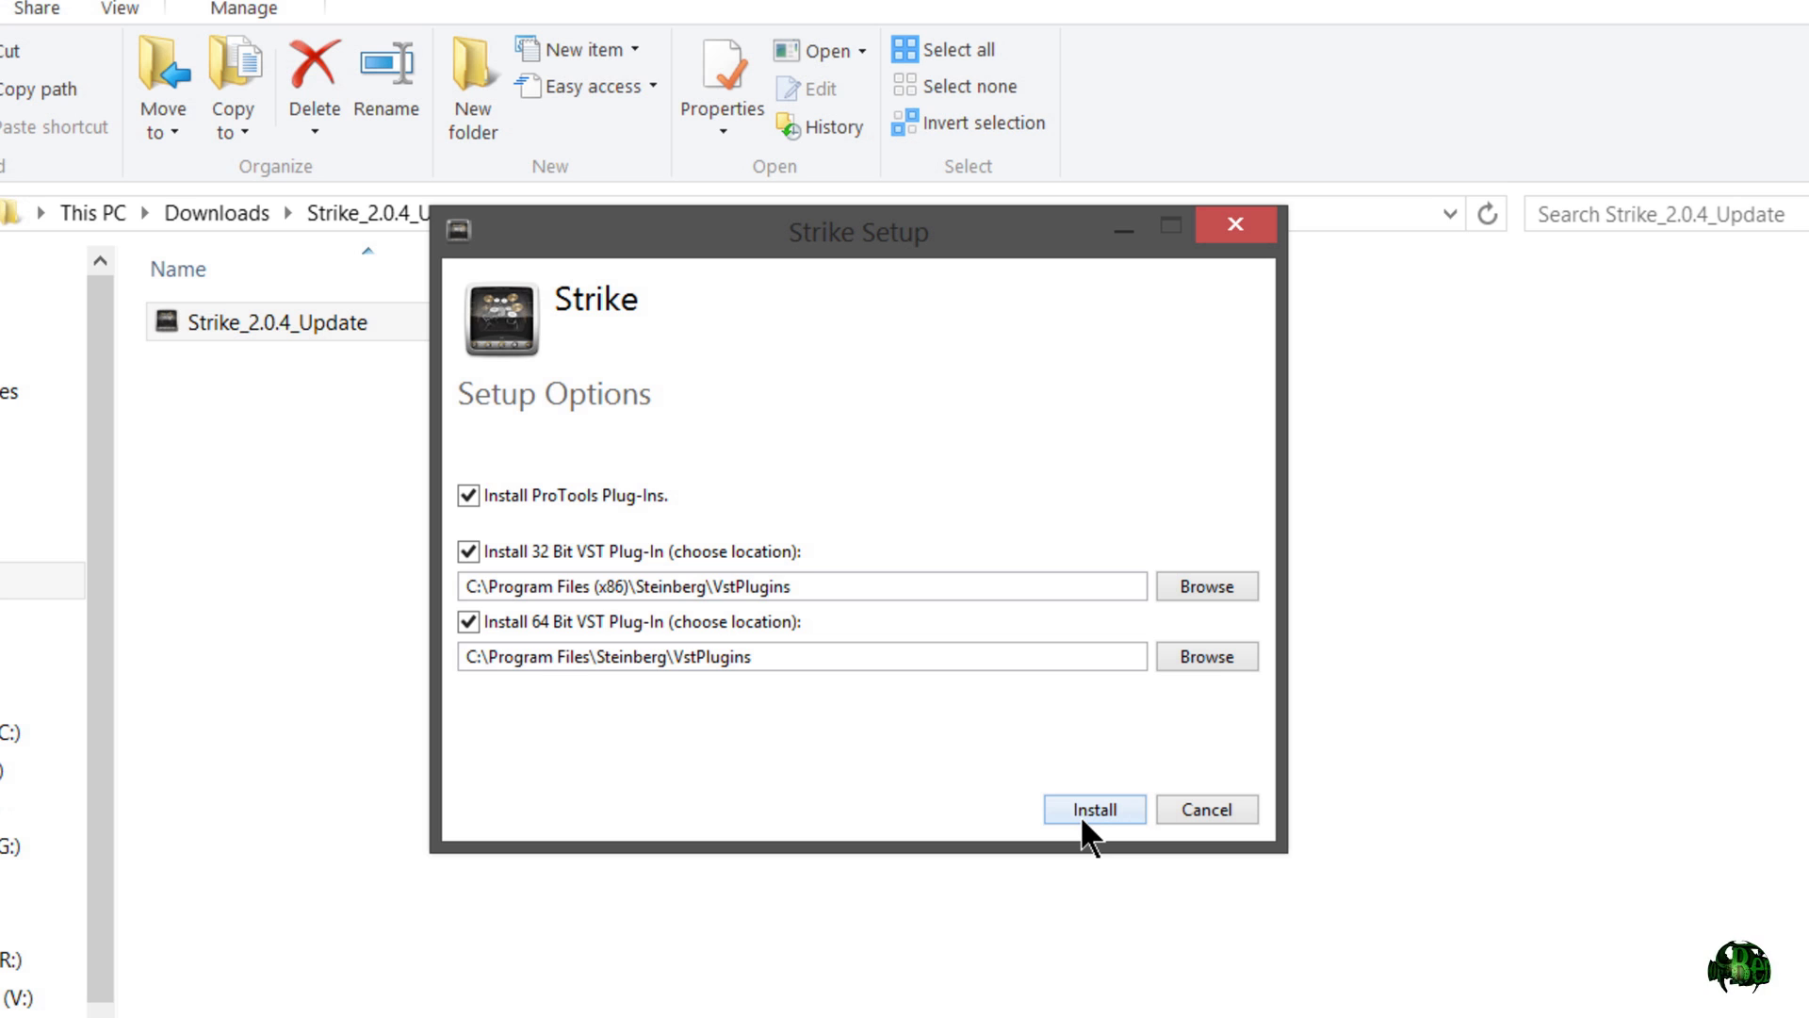
left_click(1092, 810)
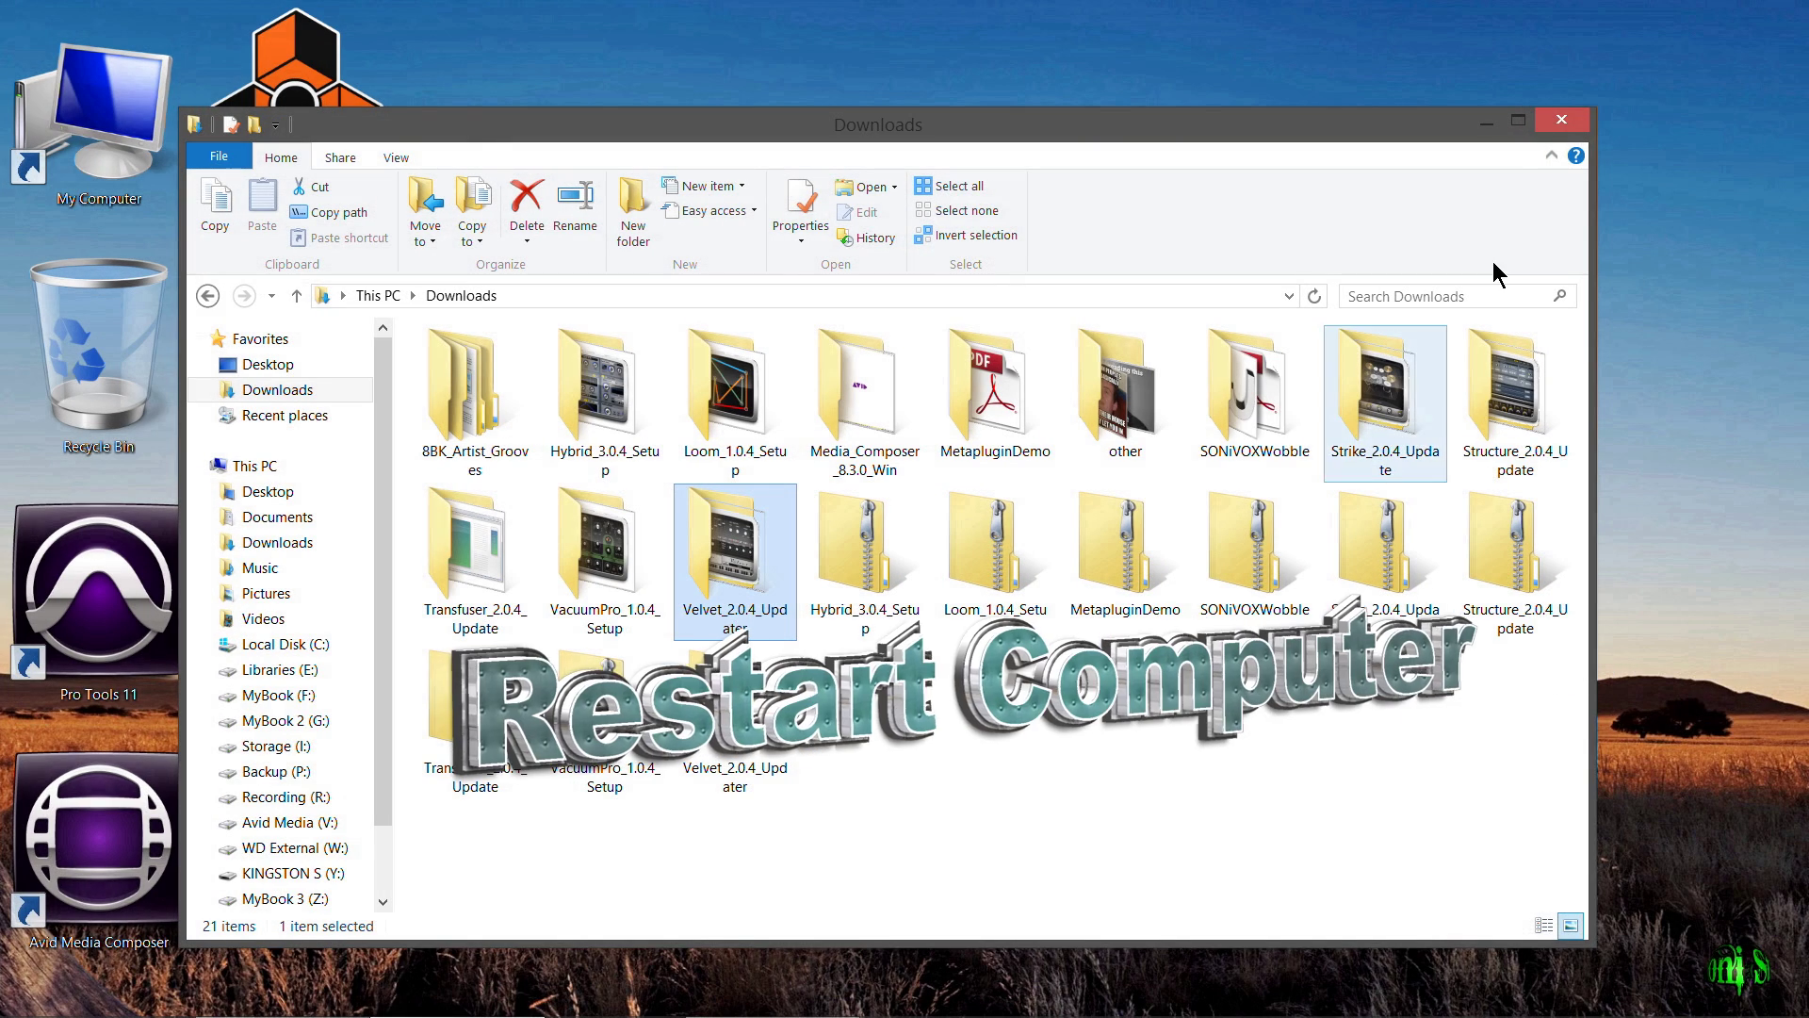
Restart the computer from the Settings power options.
mouse_move(1804, 10)
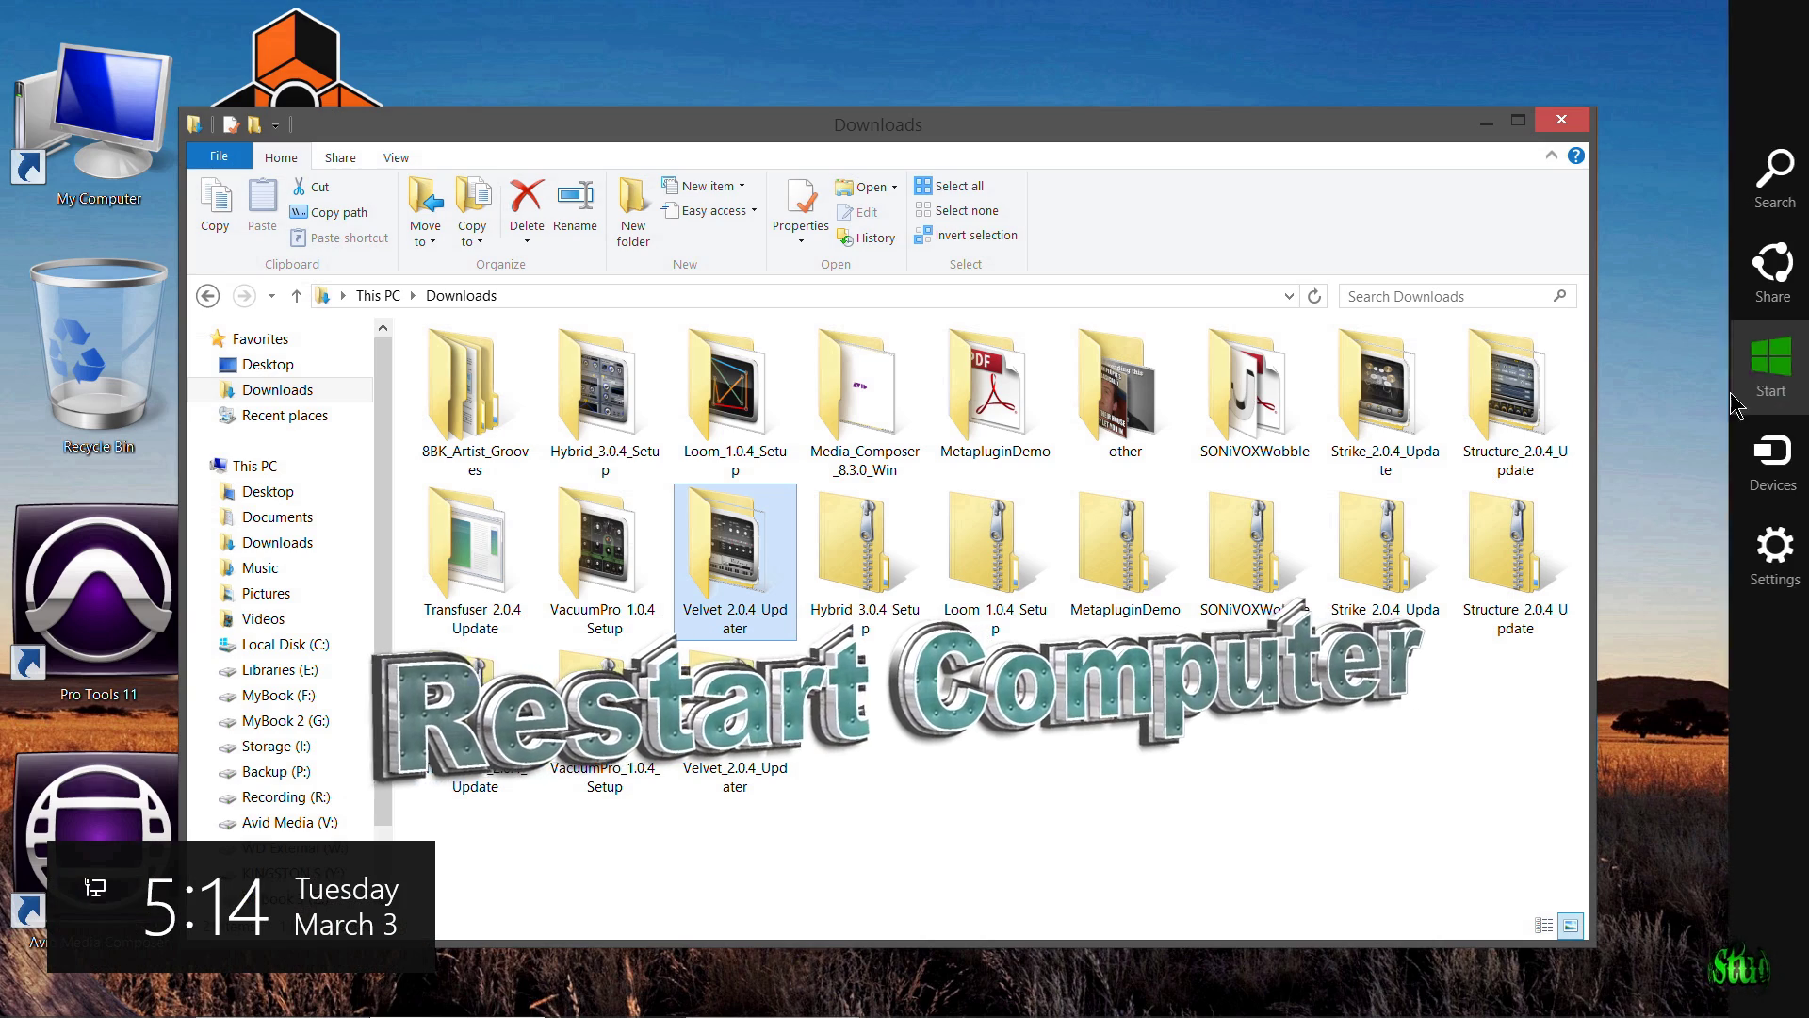
left_click(1762, 556)
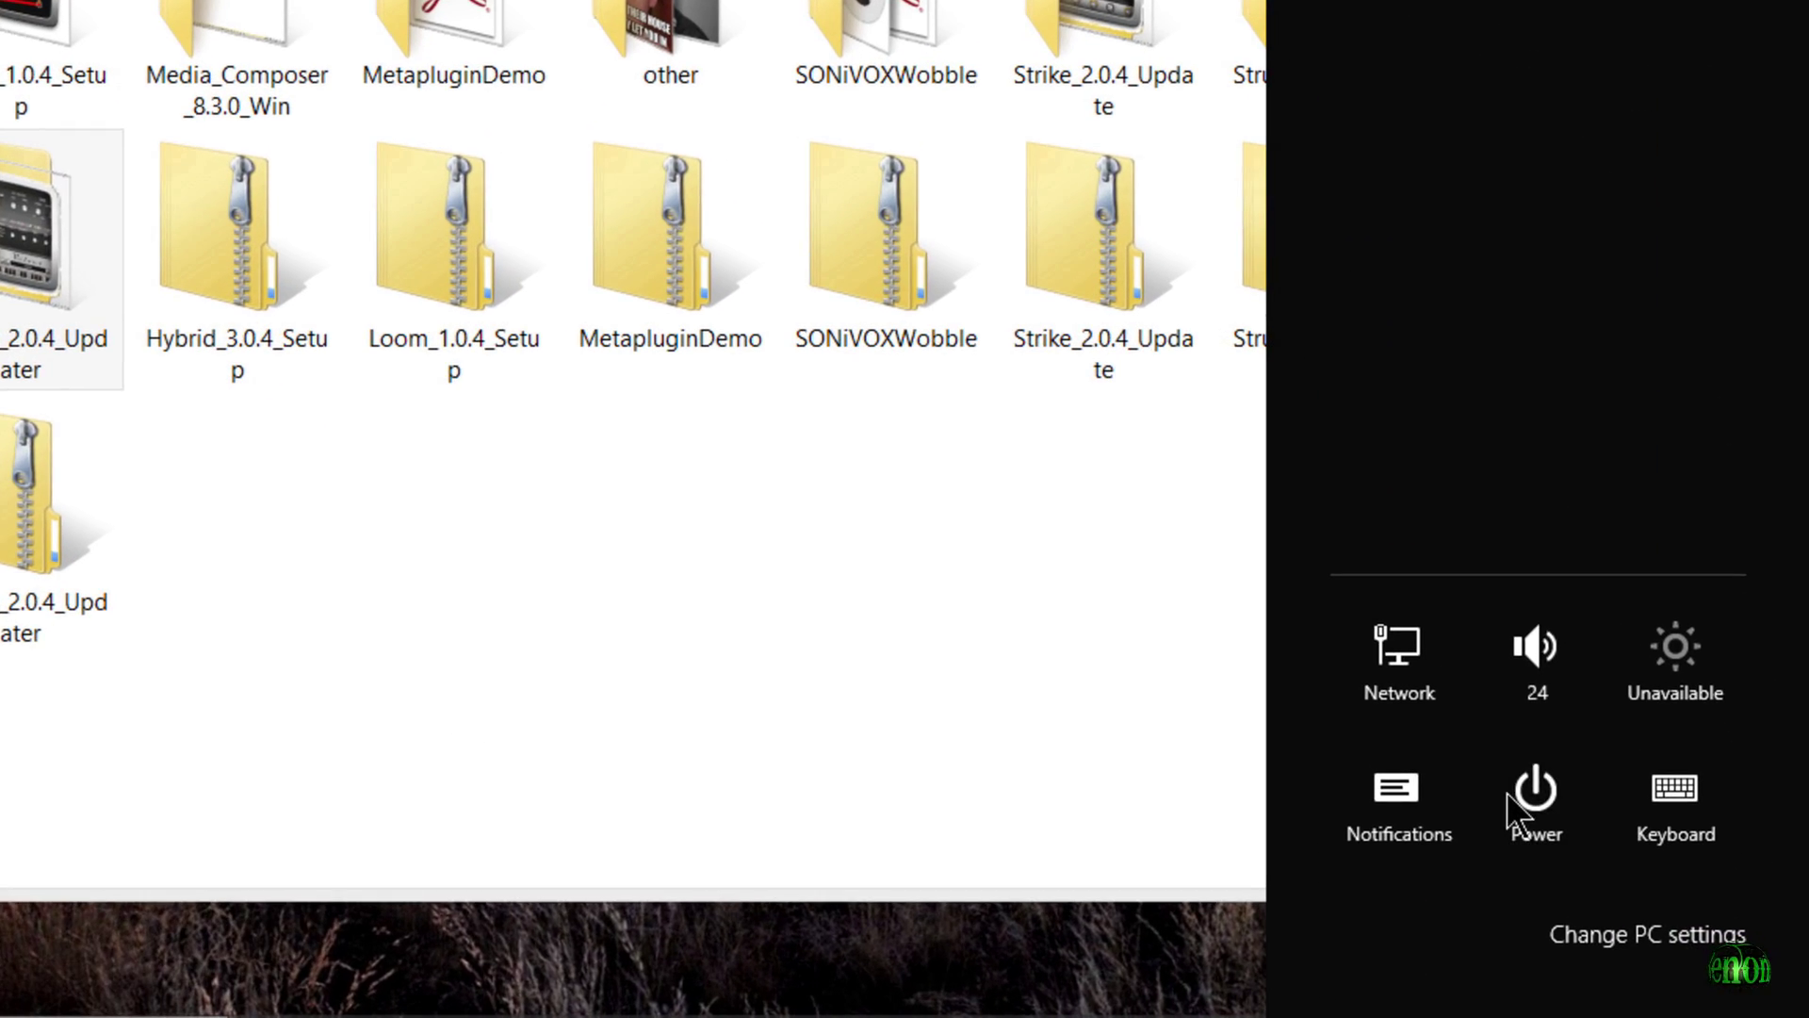
left_click(1512, 793)
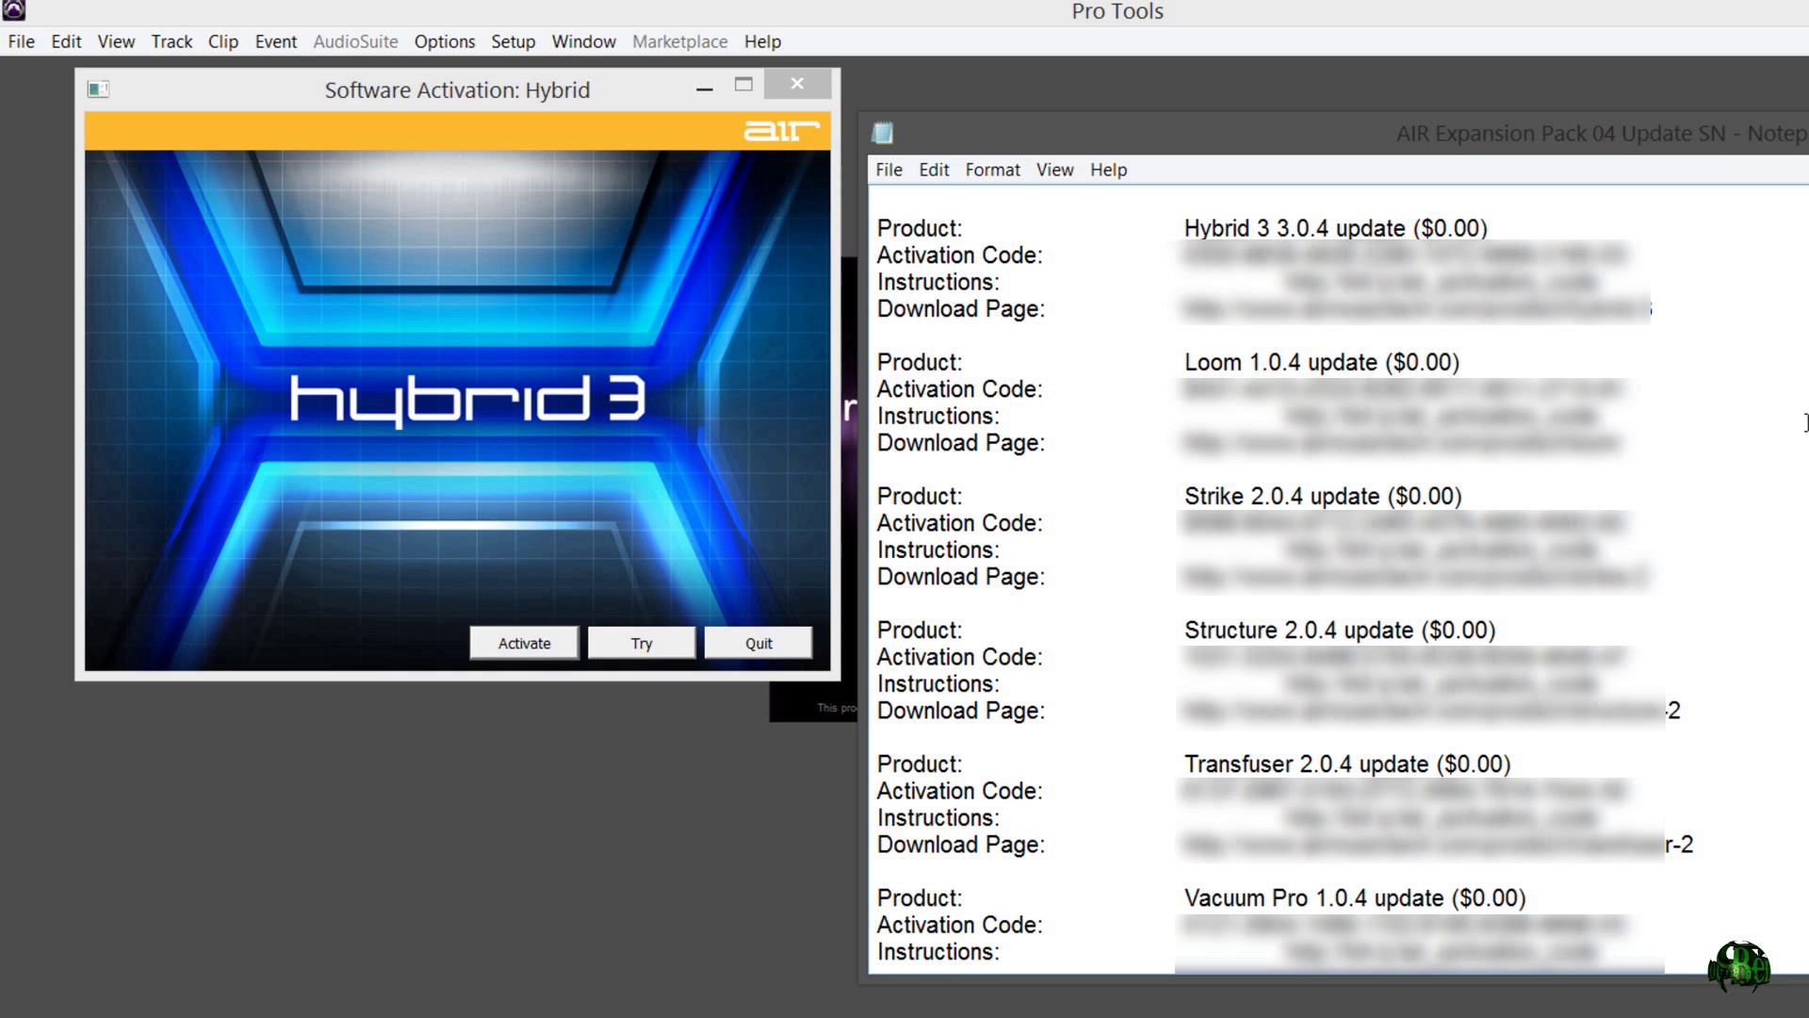
Copy the Hybrid 3 activation code from the notes and submit it in Hybrid's activation.
left_click_drag(1185, 254, 1636, 254)
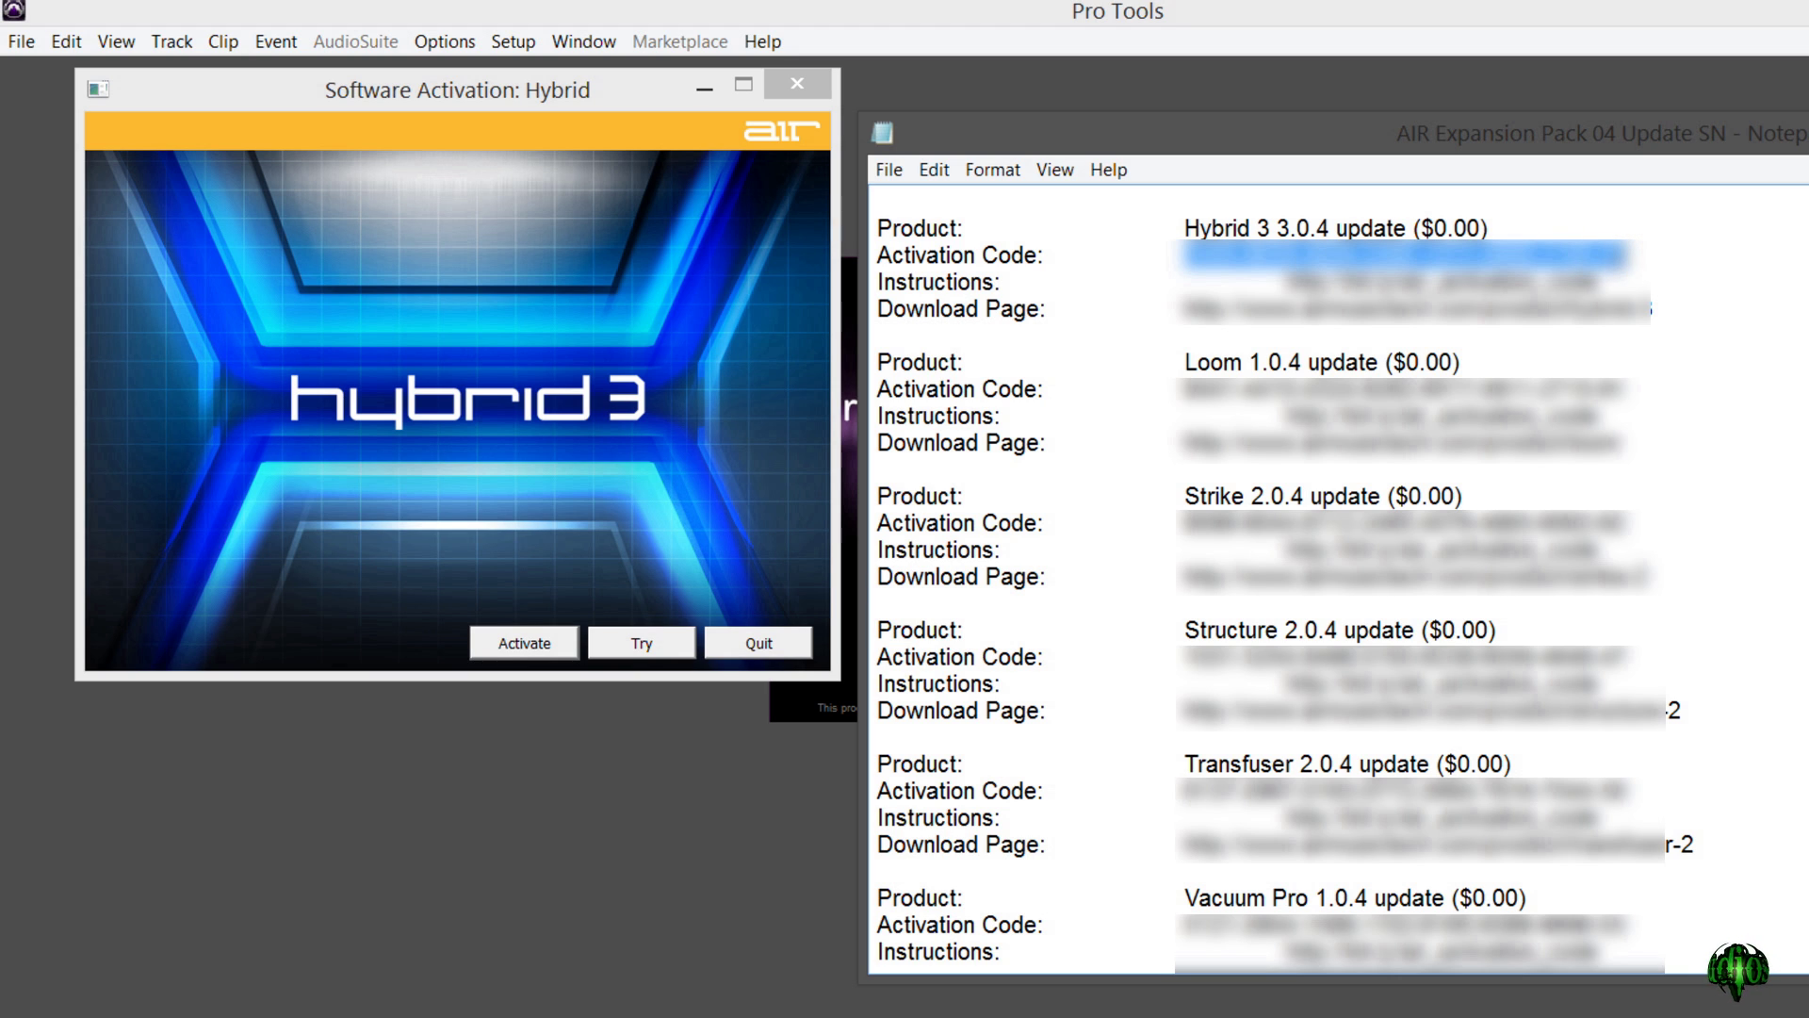
right_click(1250, 264)
left_click(1527, 342)
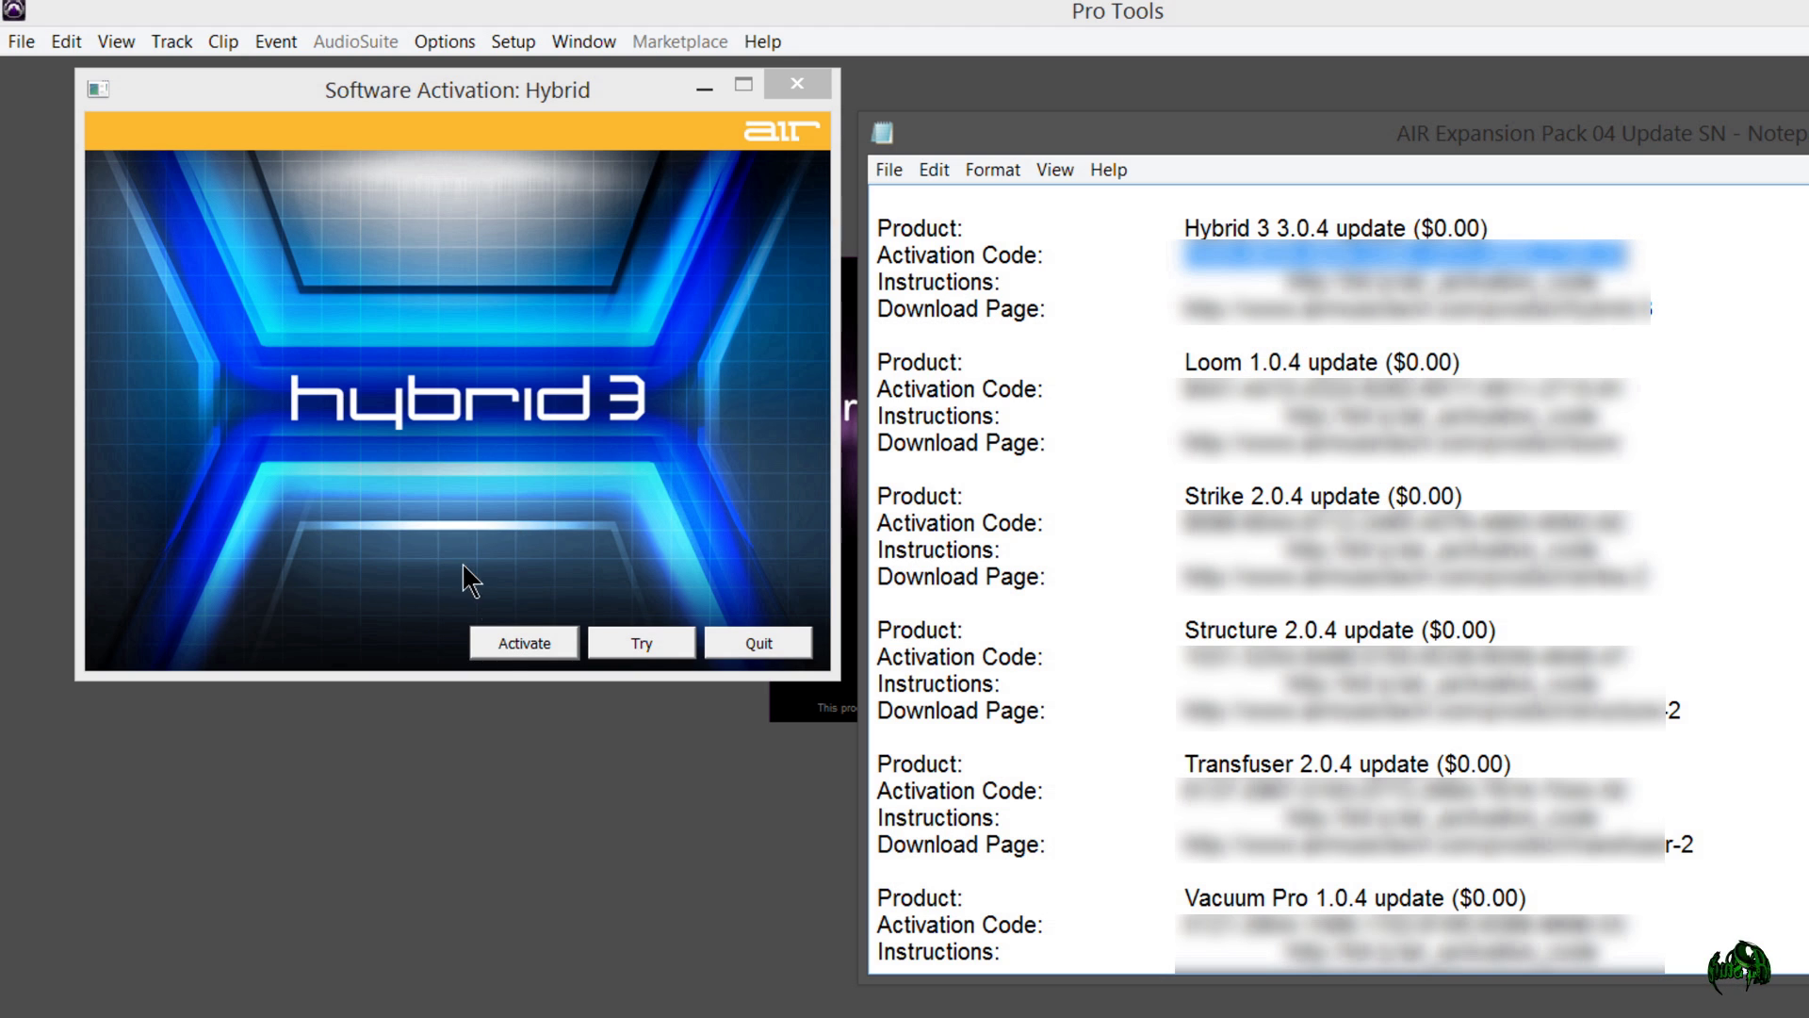
left_click(500, 645)
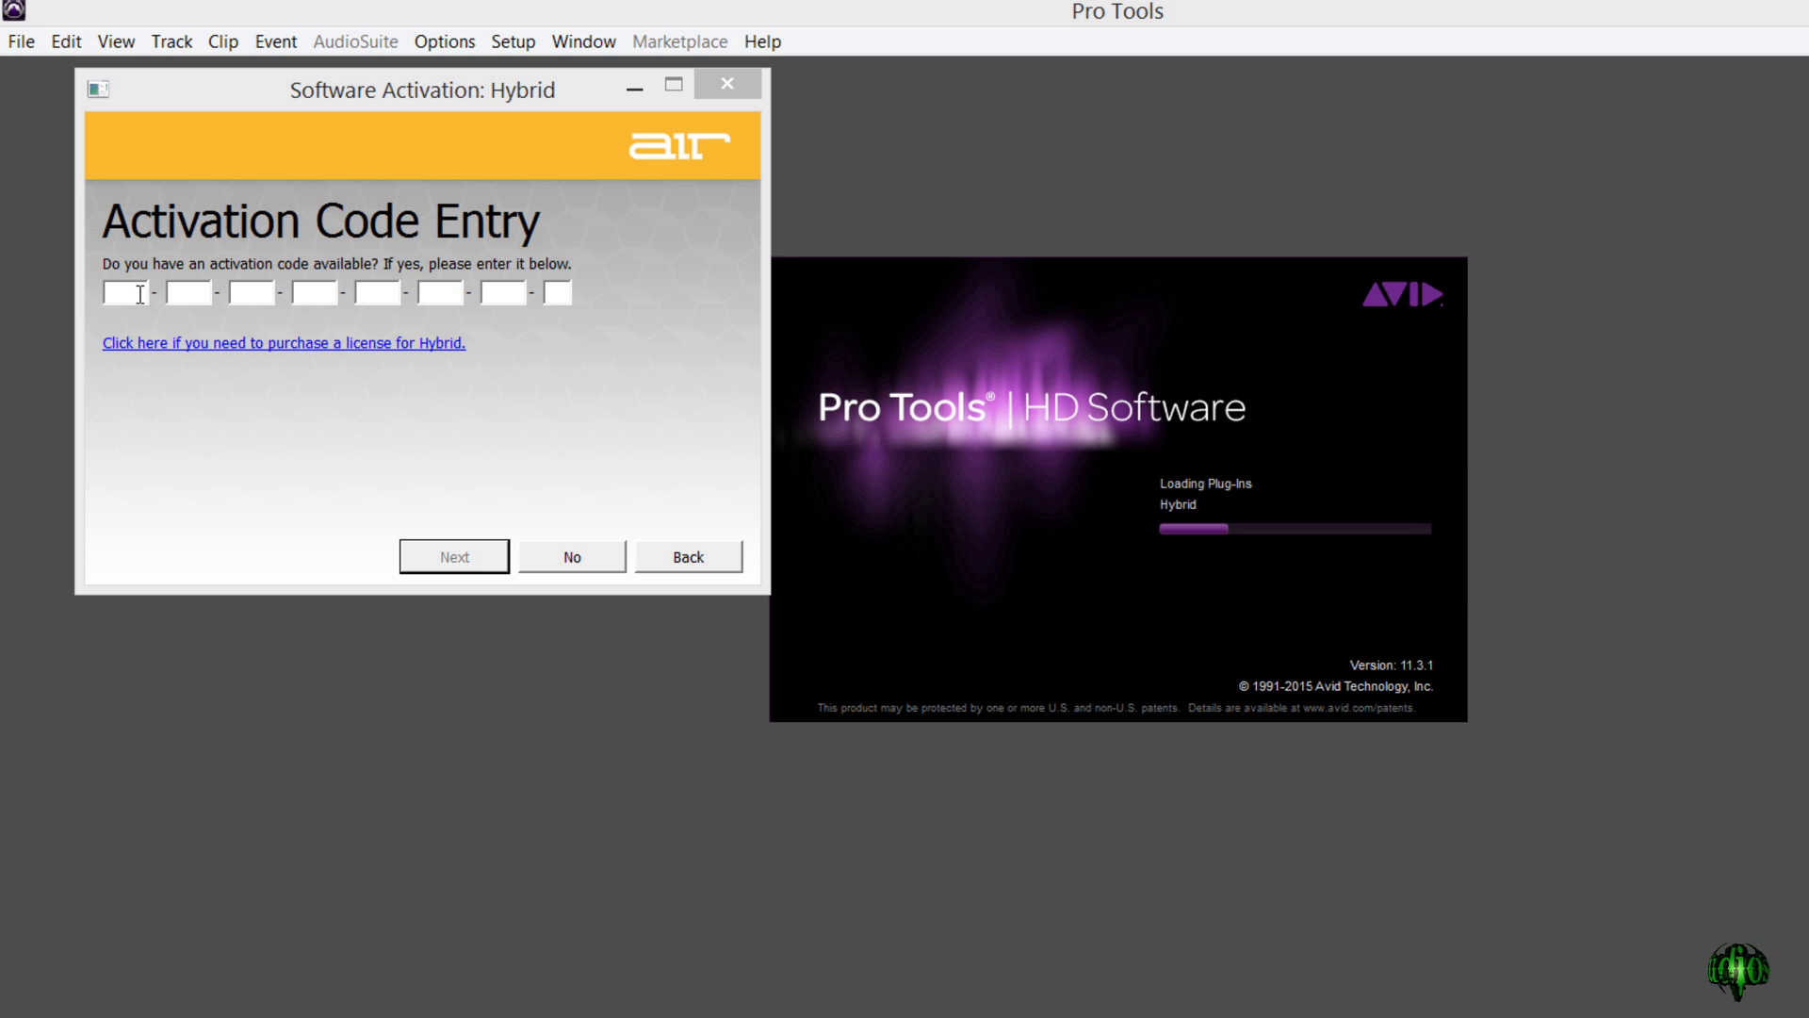
right_click(135, 295)
left_click(177, 436)
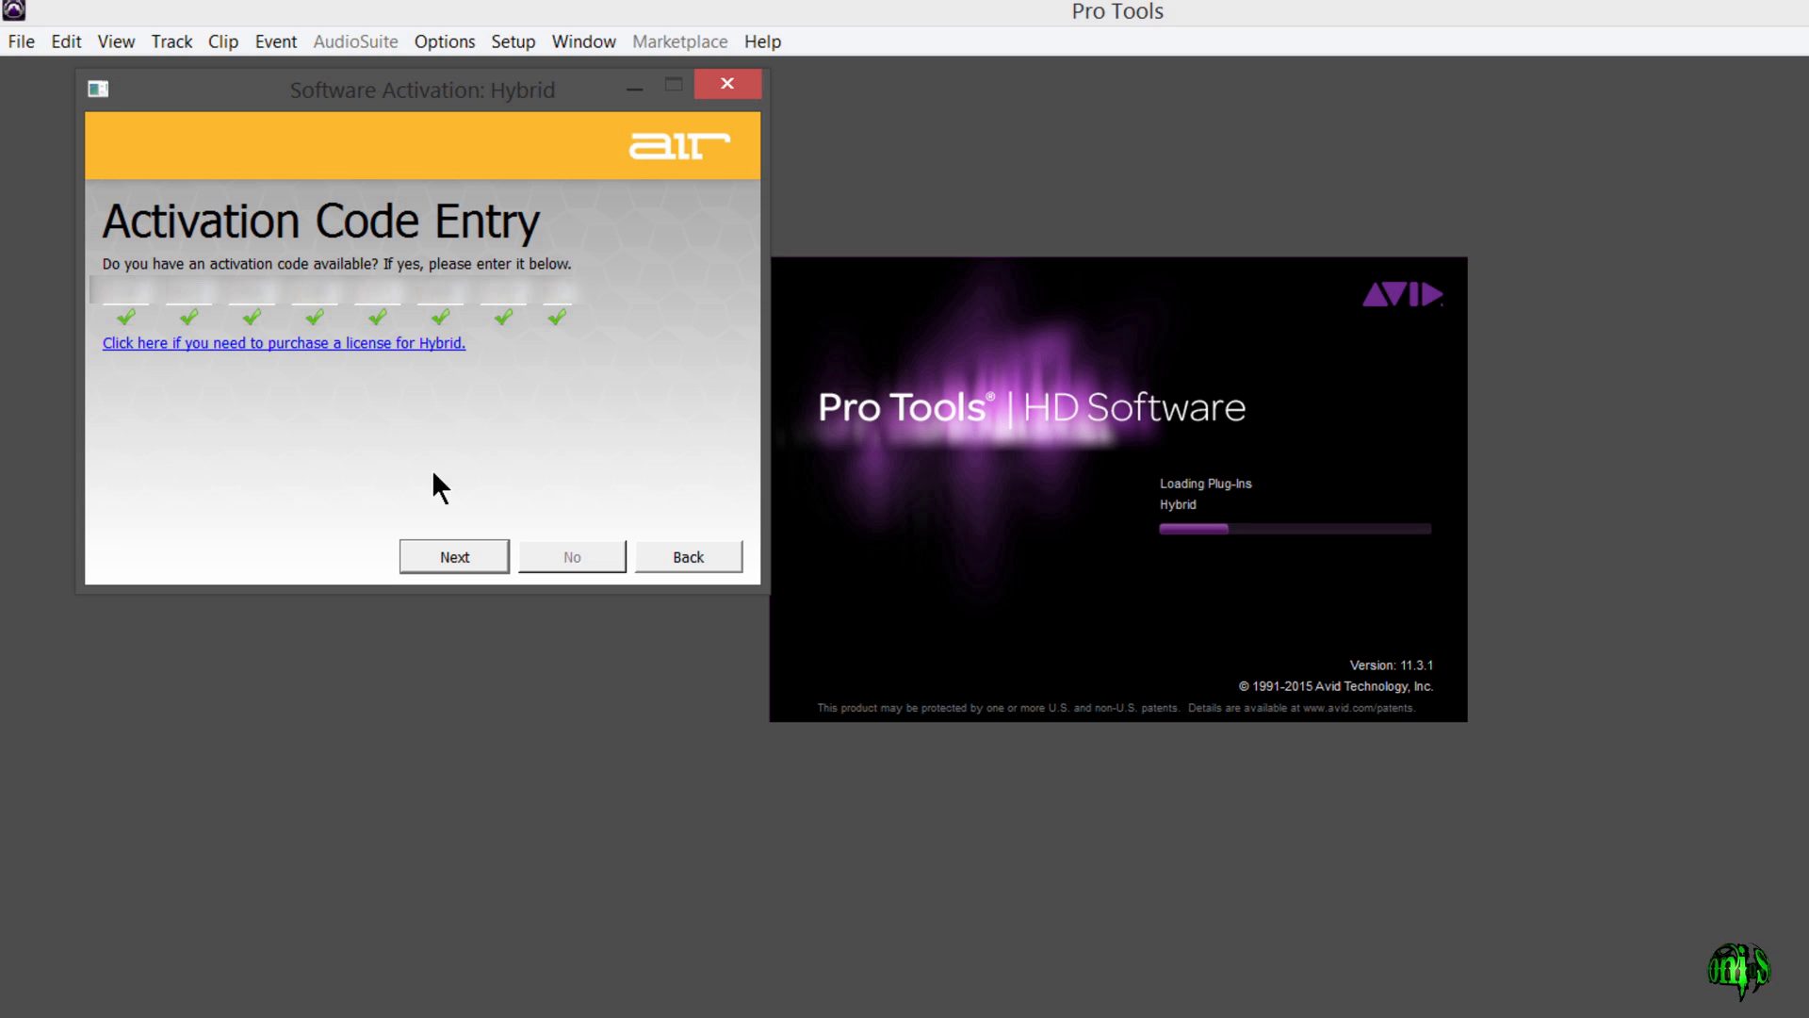
left_click(449, 558)
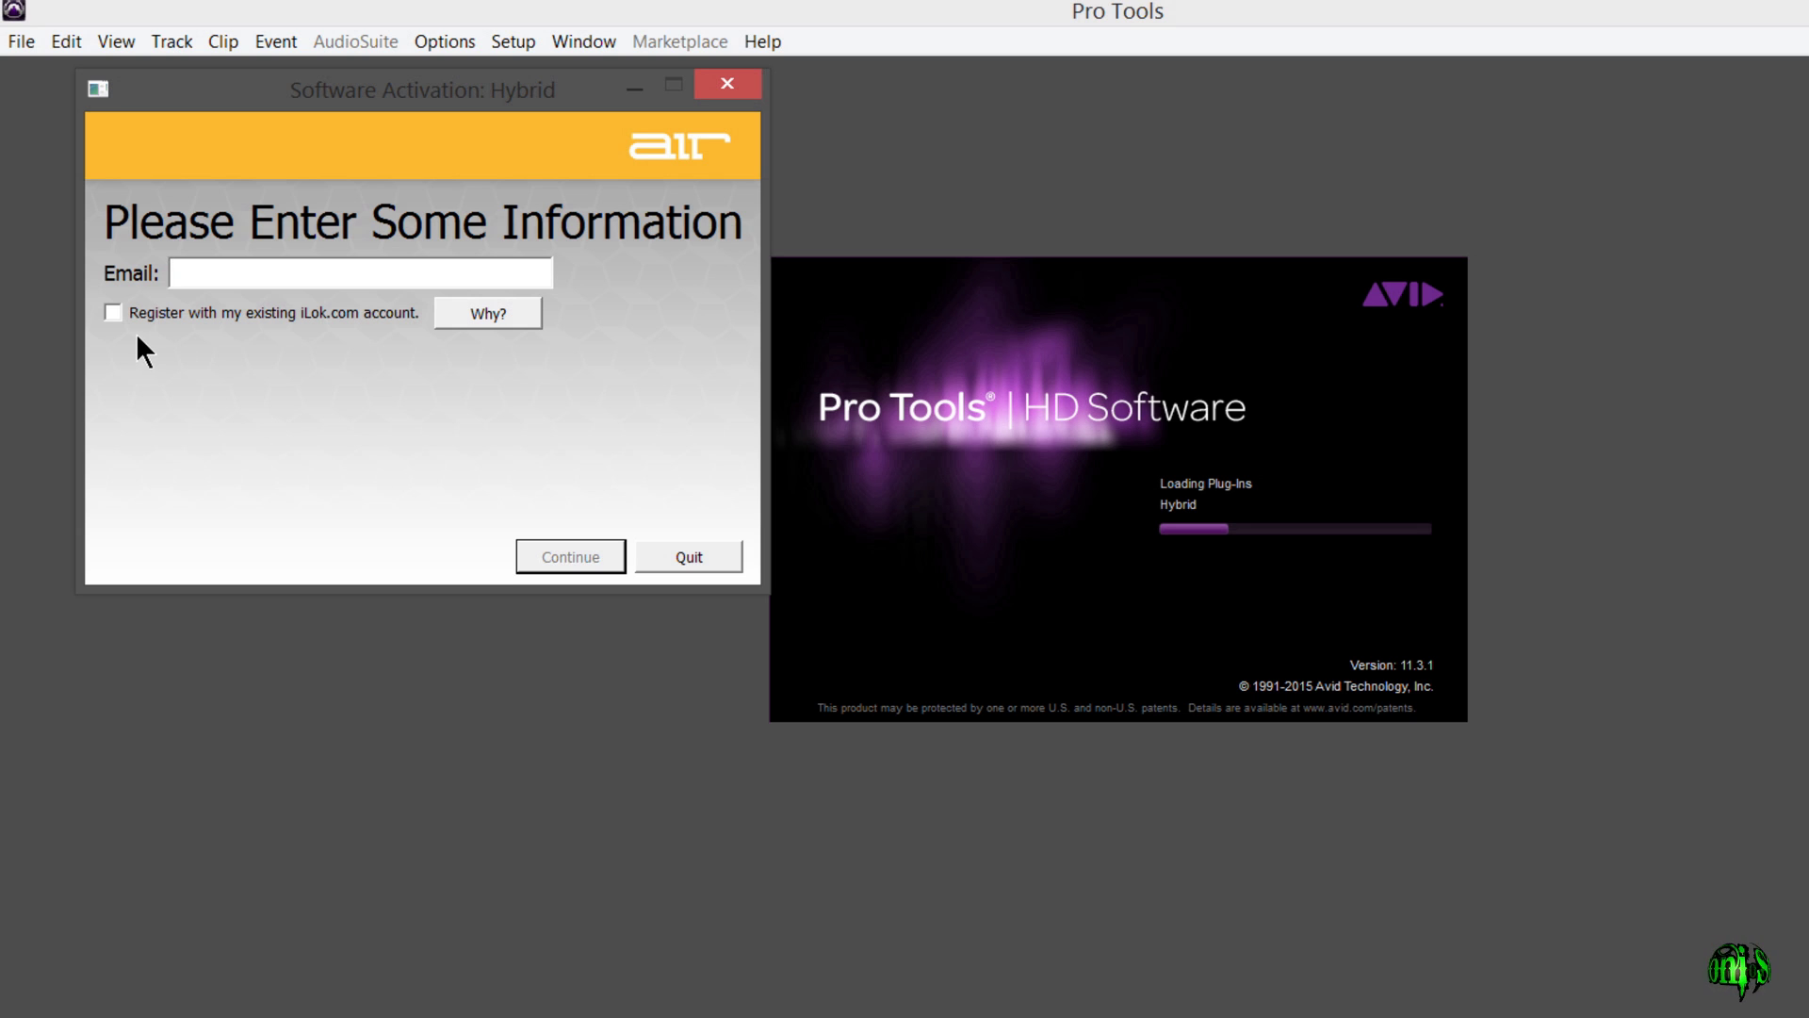
Paste the account e-mail, review why an iLok.com account is needed, and continue to iLok sign-in.
key("ctrl+v")
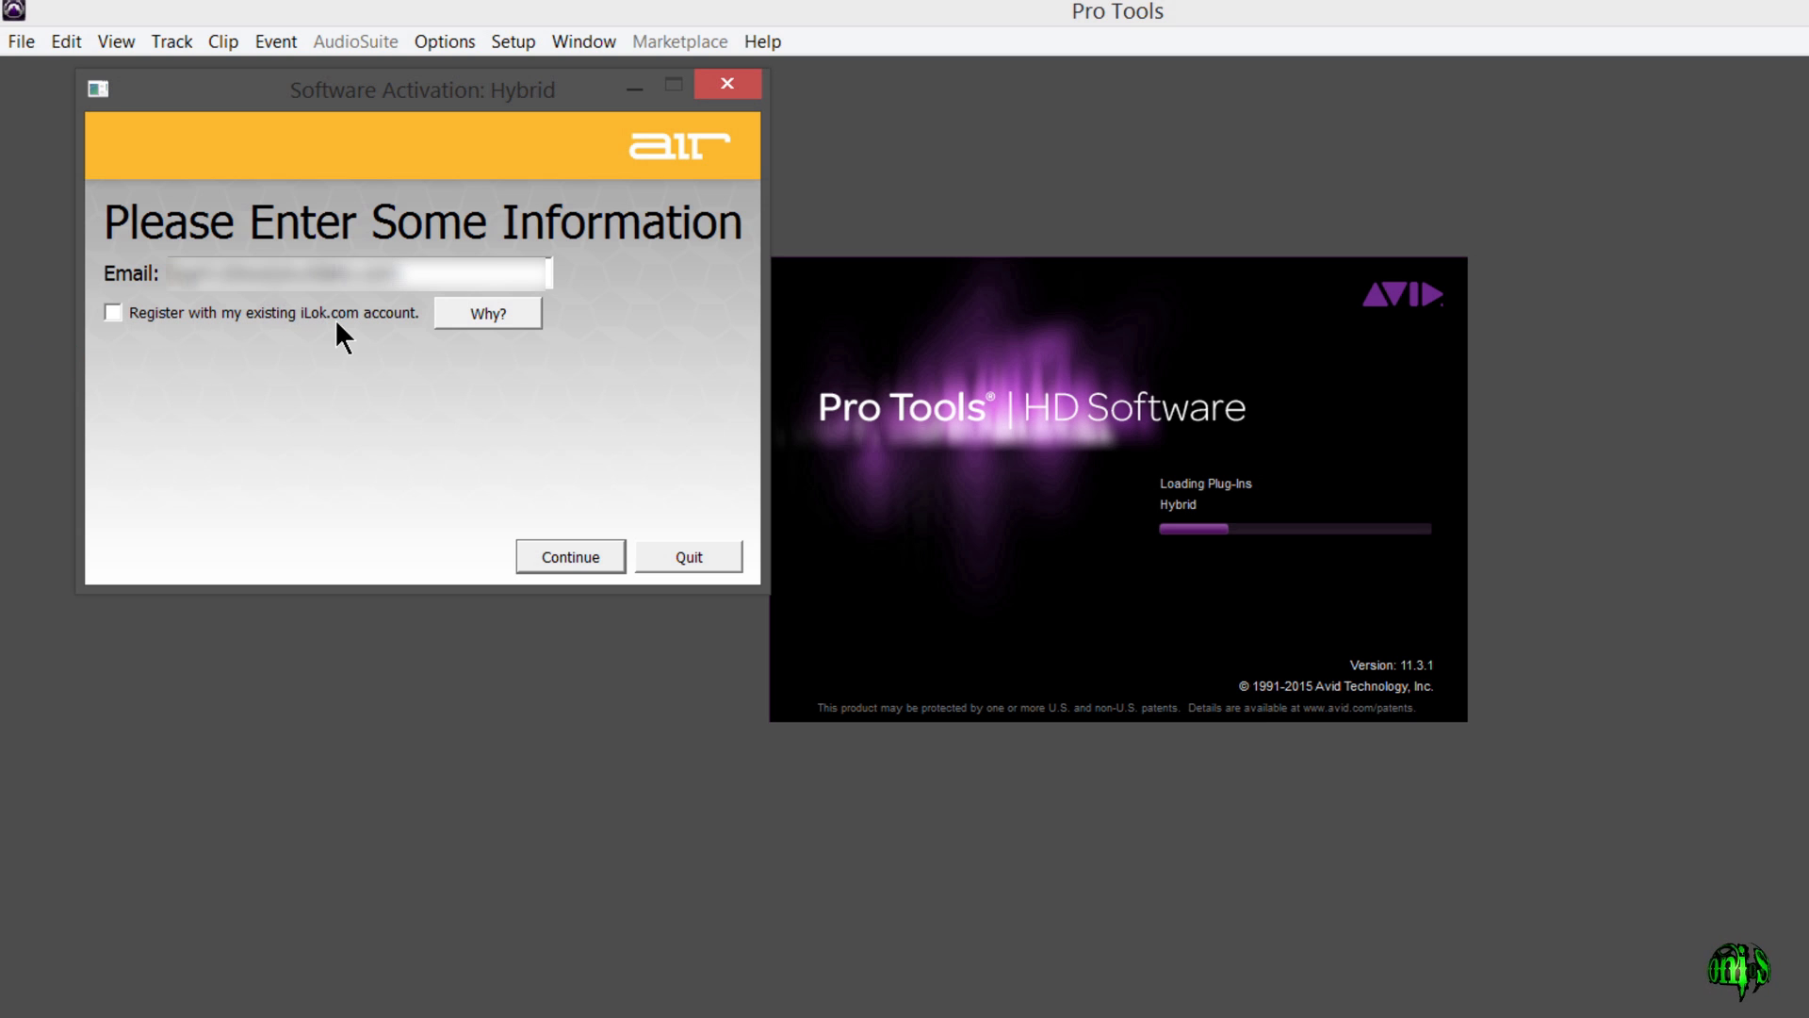
left_click(520, 318)
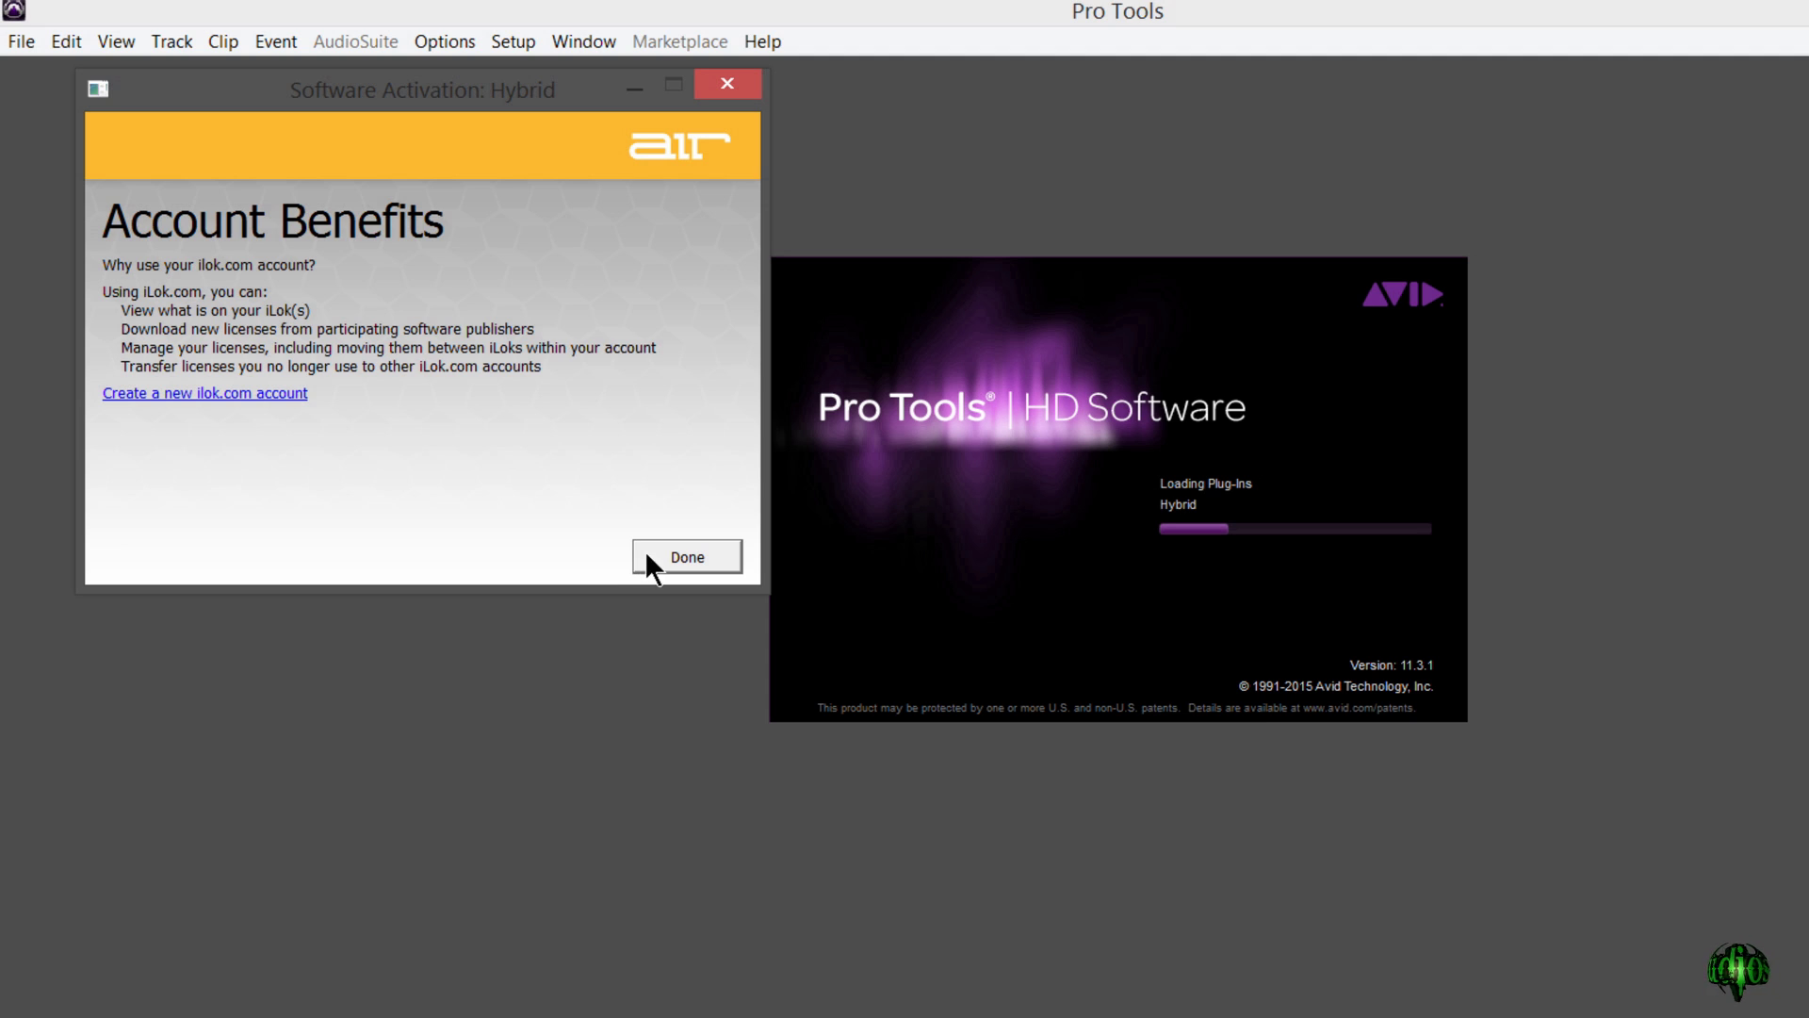
left_click(673, 554)
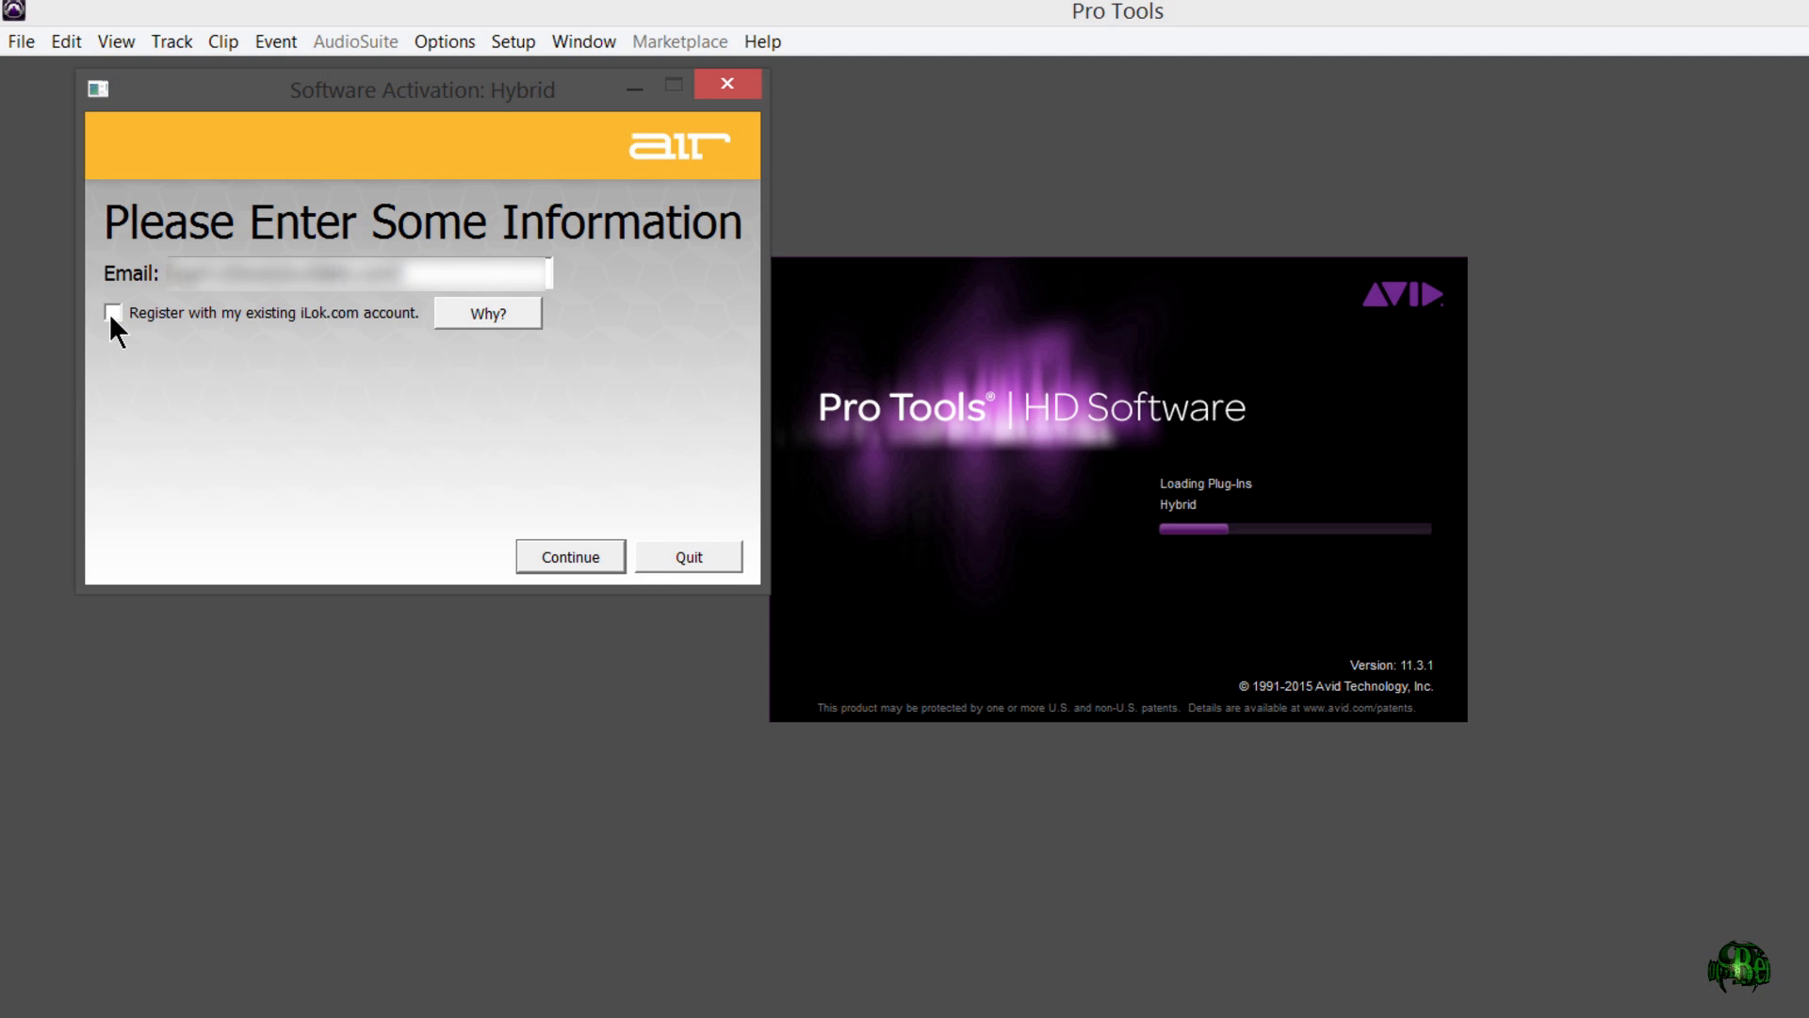
mouse_move(109, 313)
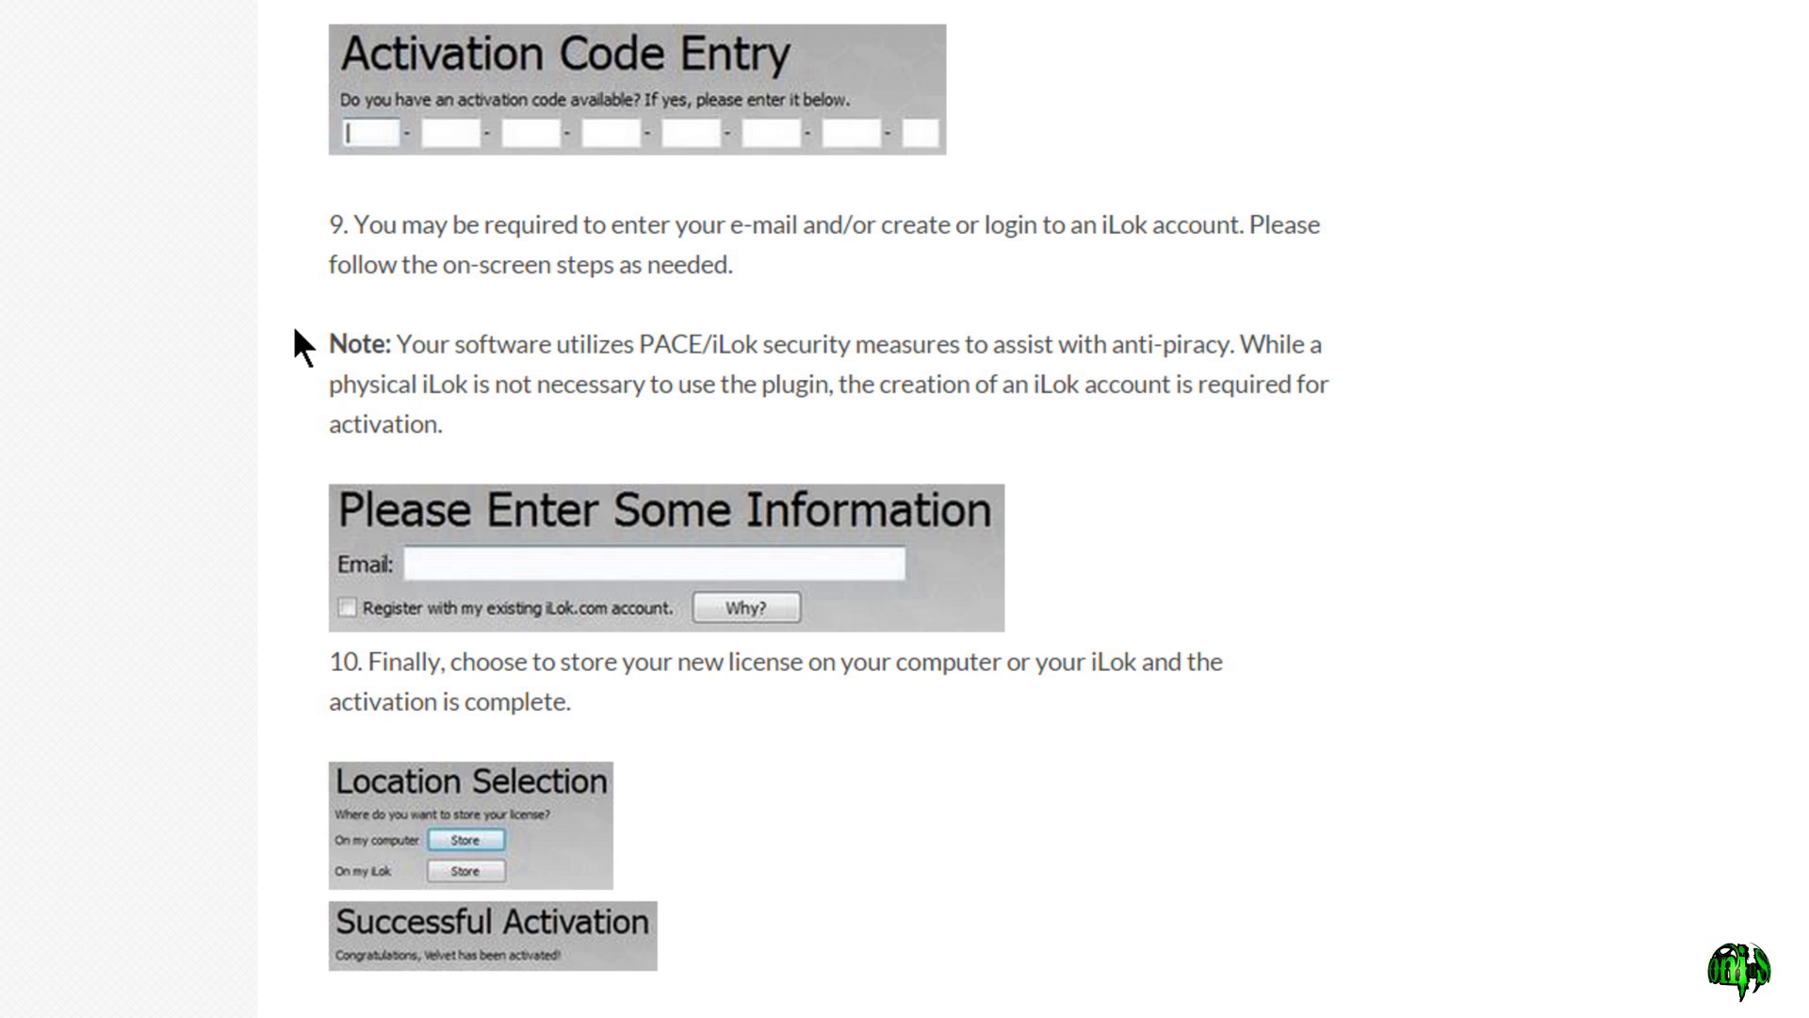
left_click_drag(329, 344, 1355, 422)
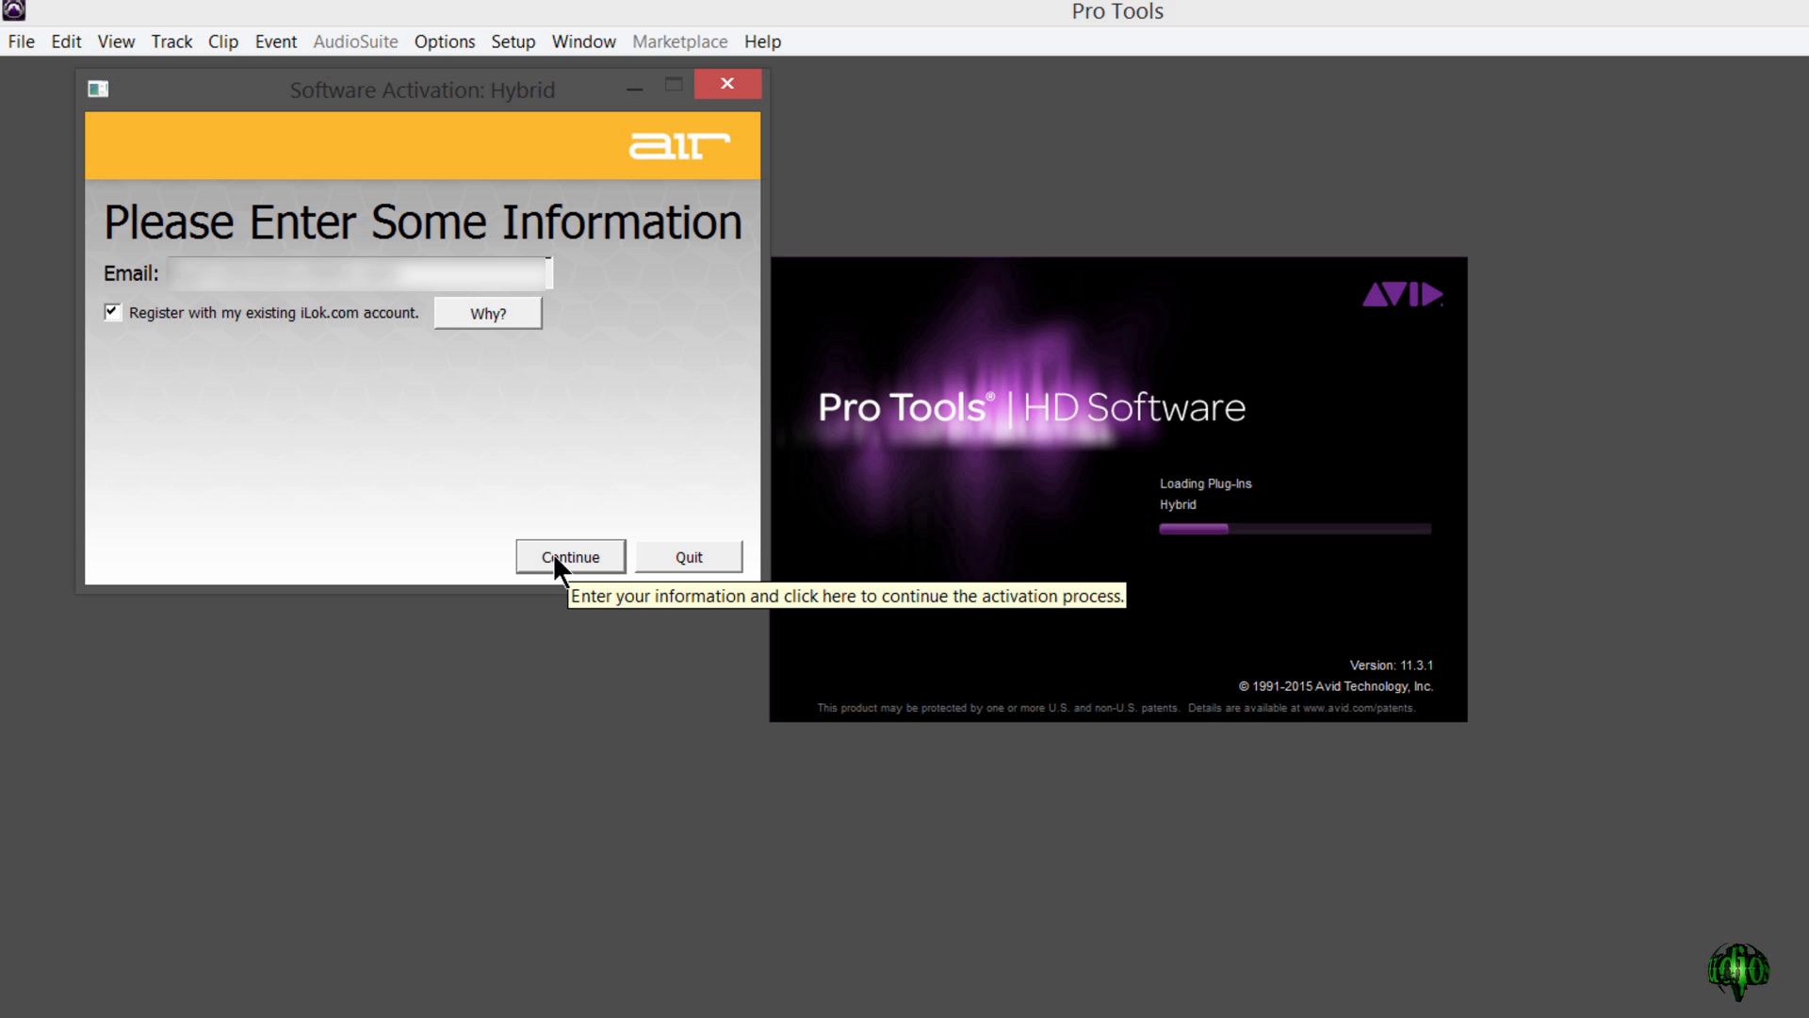
left_click(556, 558)
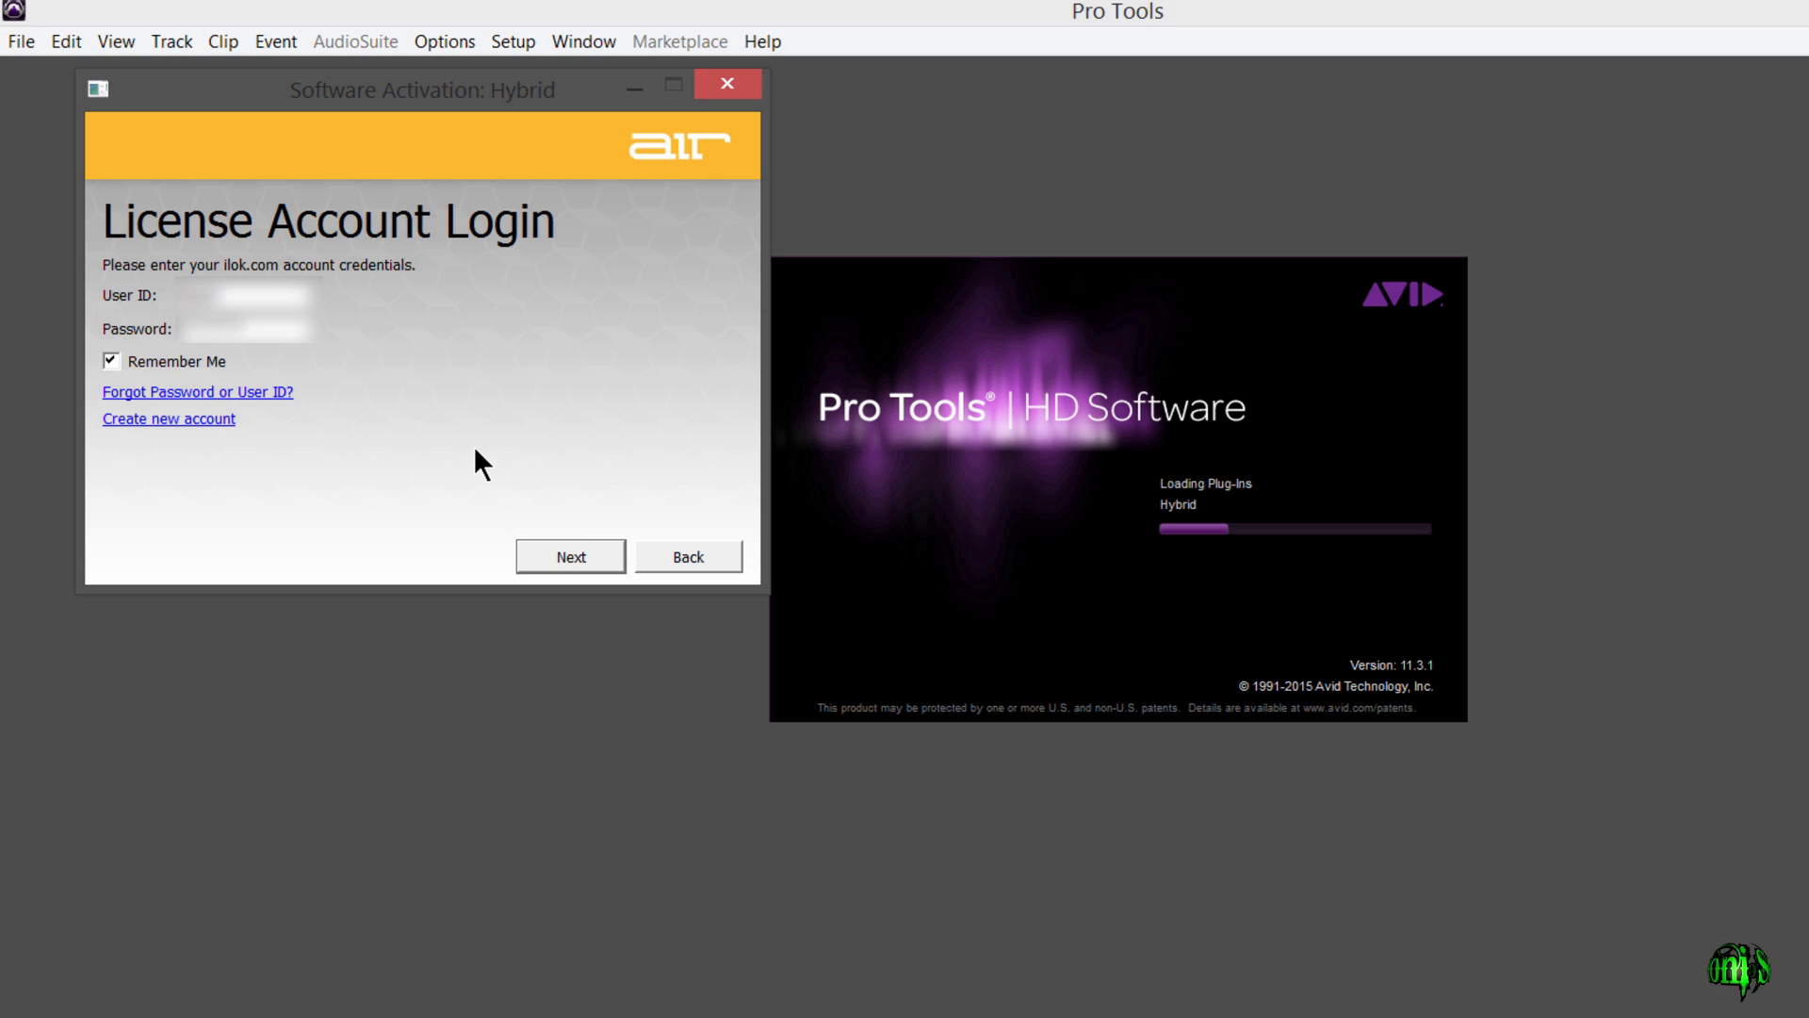
Sign in to iLok, place the Hybrid license on iLok 3, and finish activation.
left_click(575, 556)
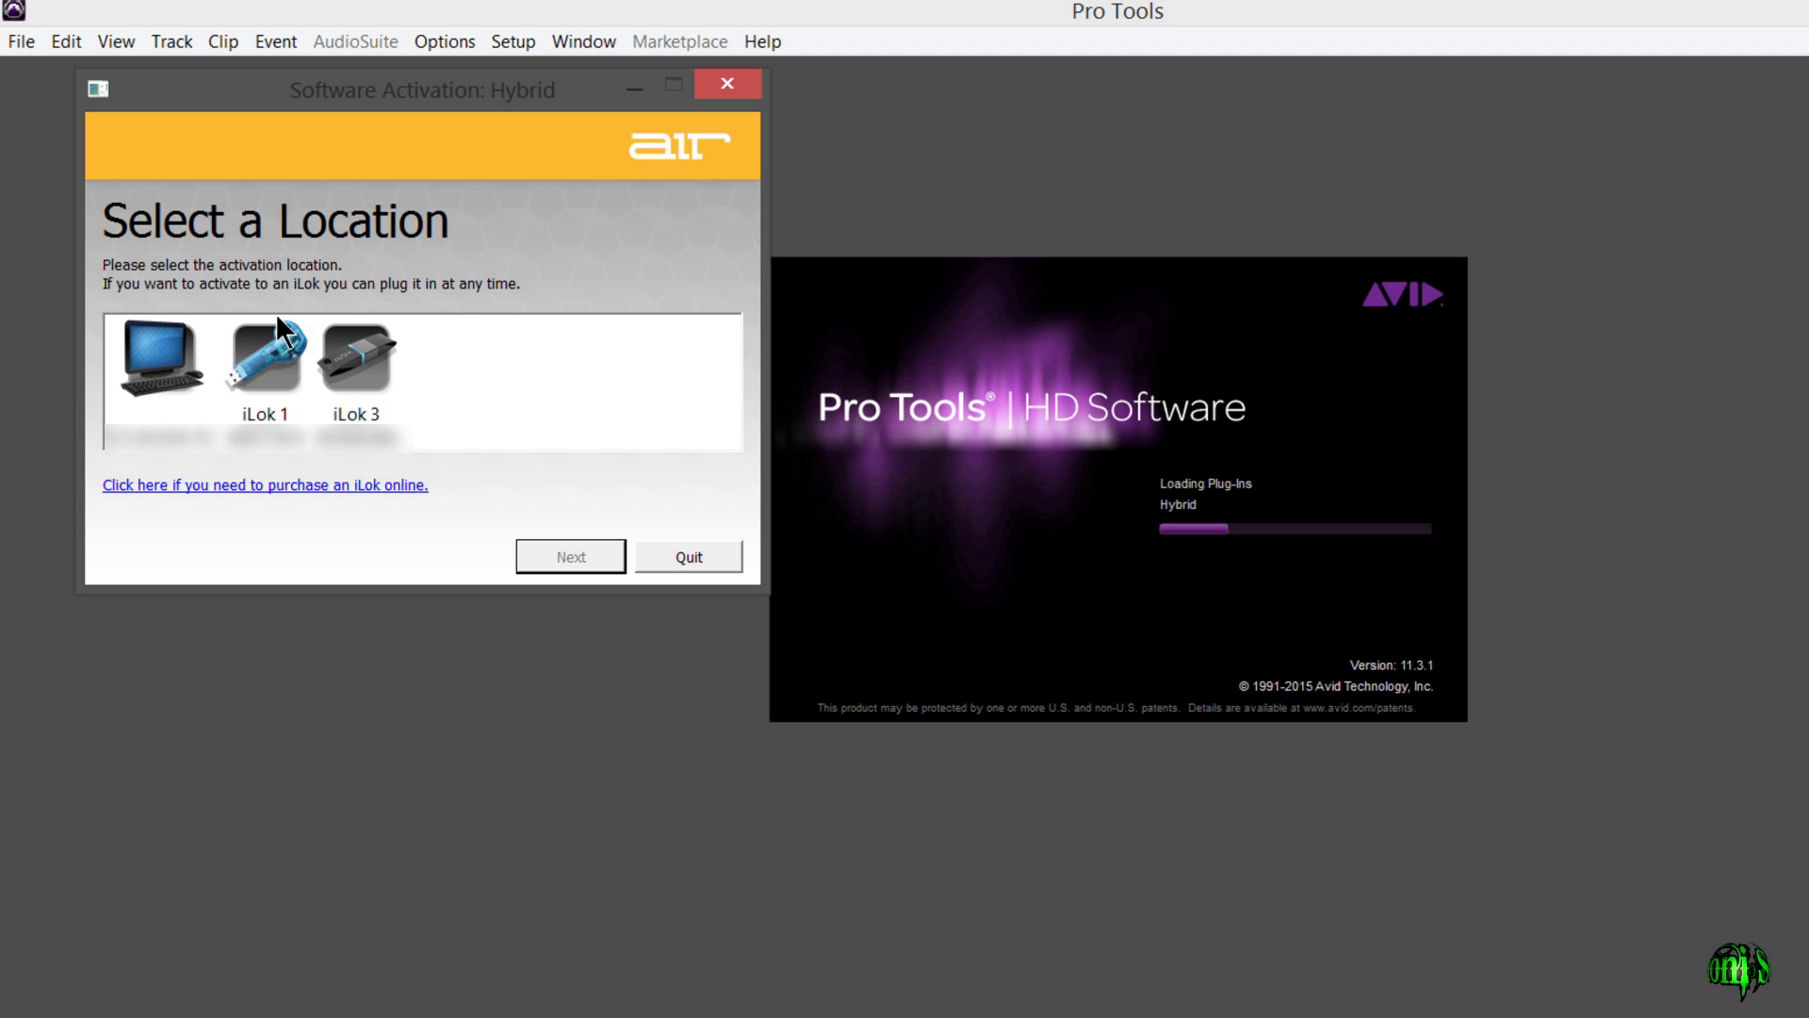
left_click(375, 369)
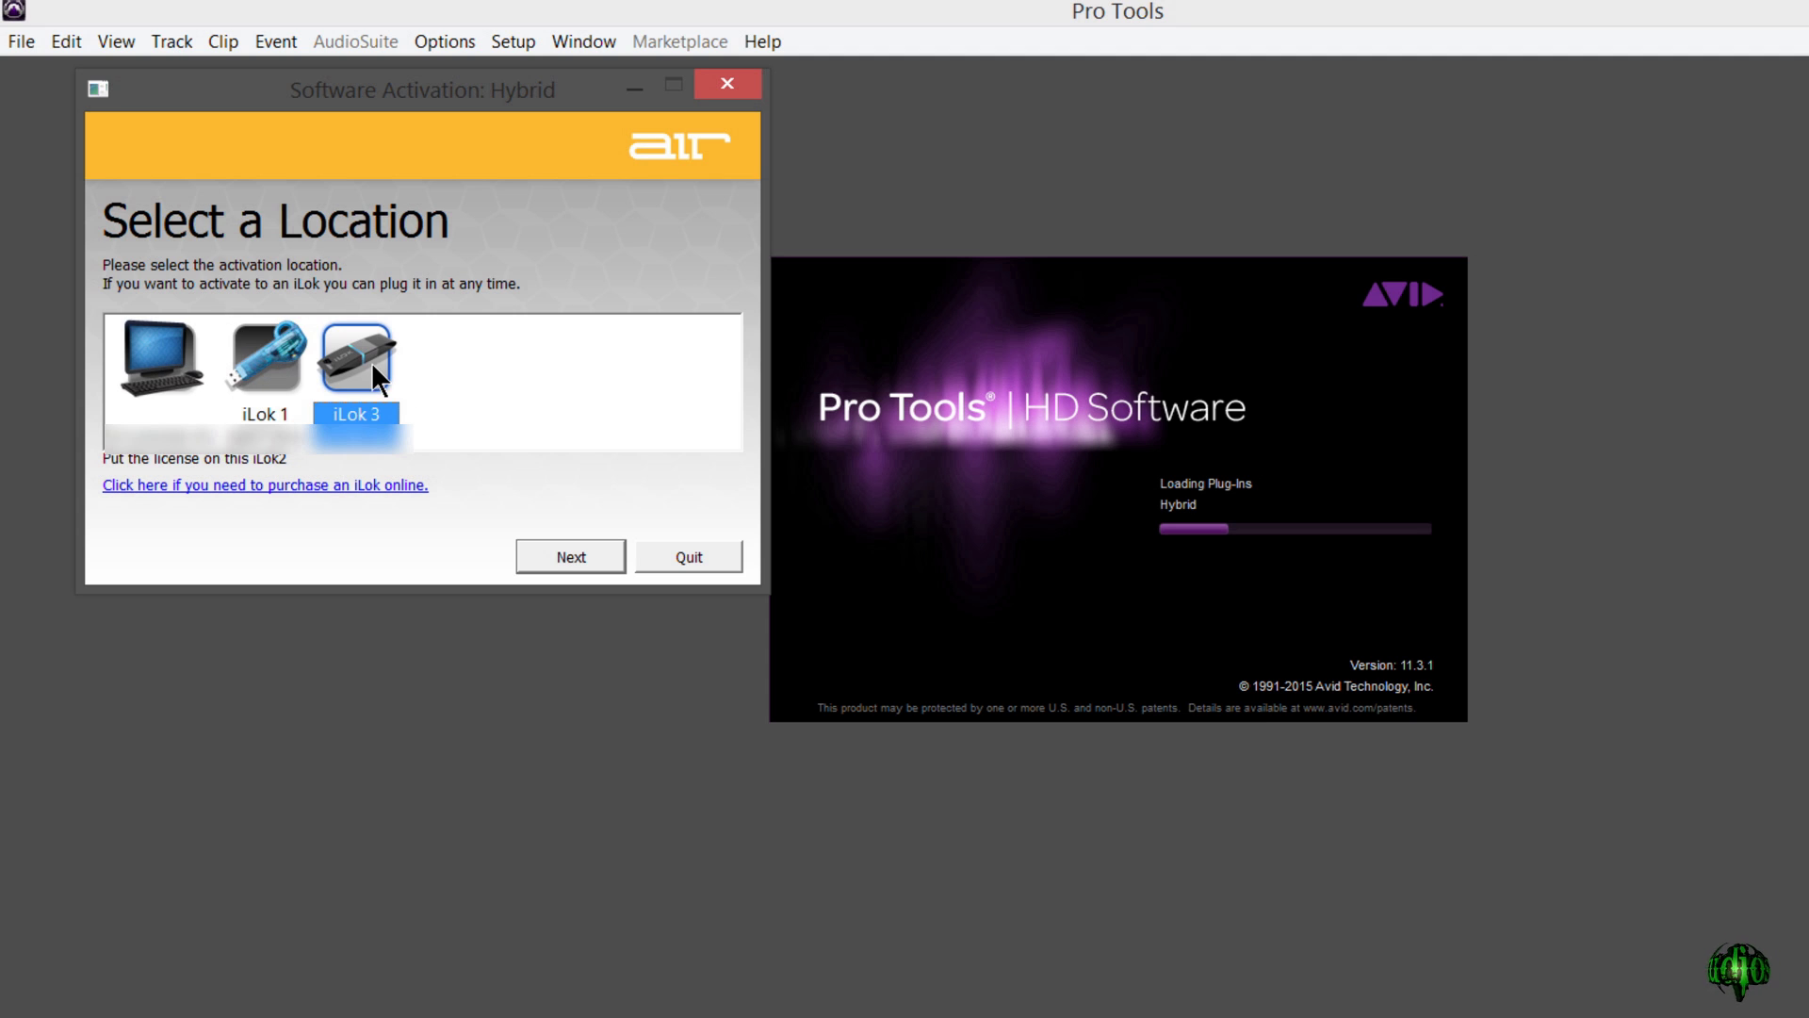
left_click(547, 563)
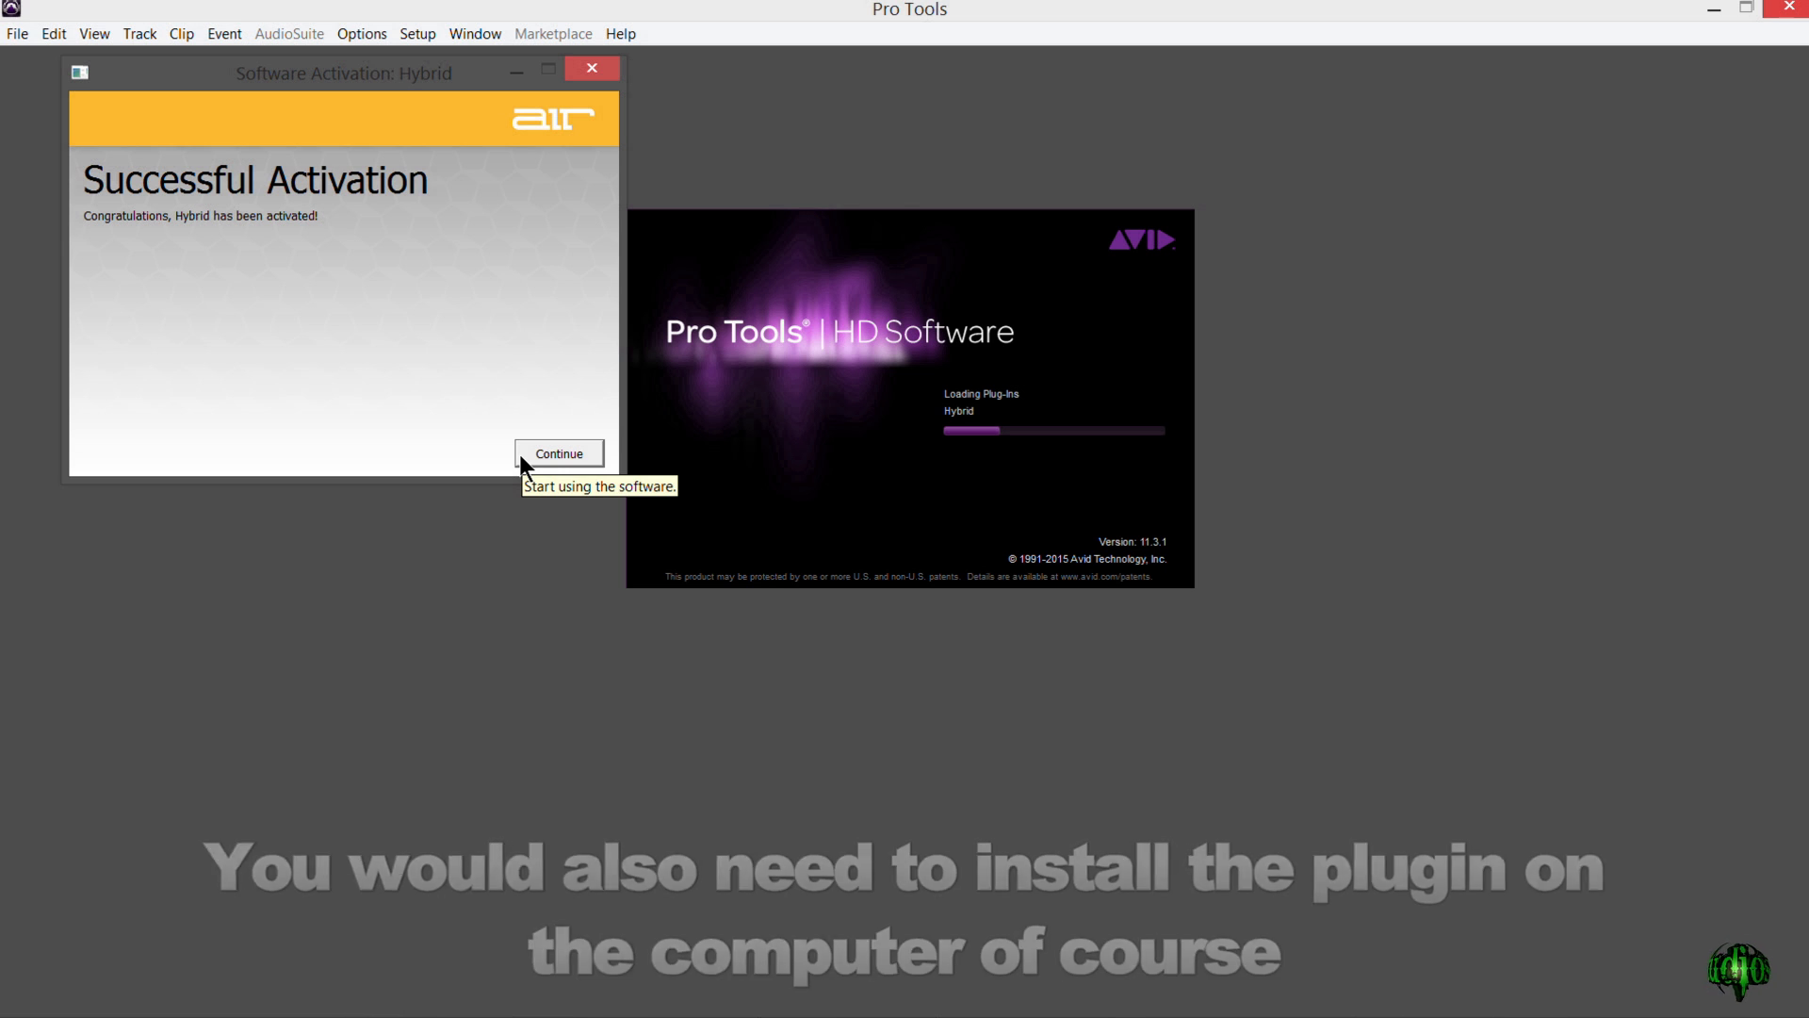
left_click(530, 452)
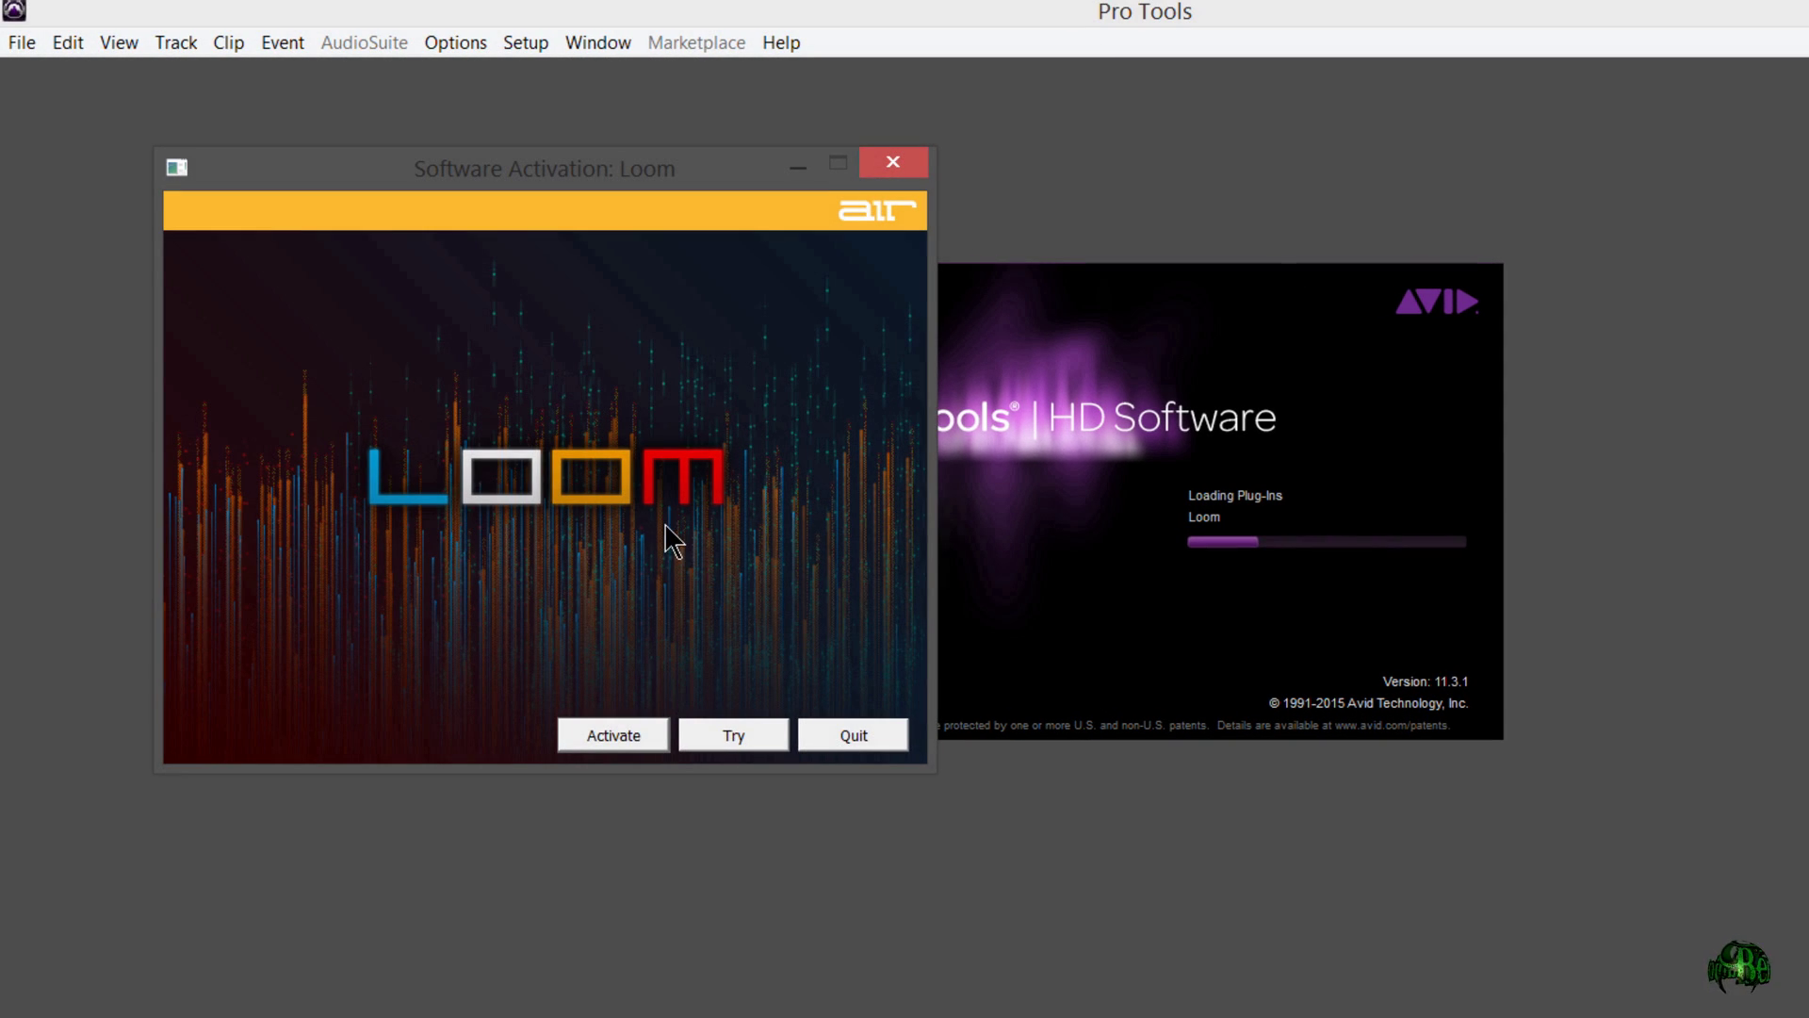
Copy the Loom activation code from the notes and submit it in the activation dialog.
left_click(605, 739)
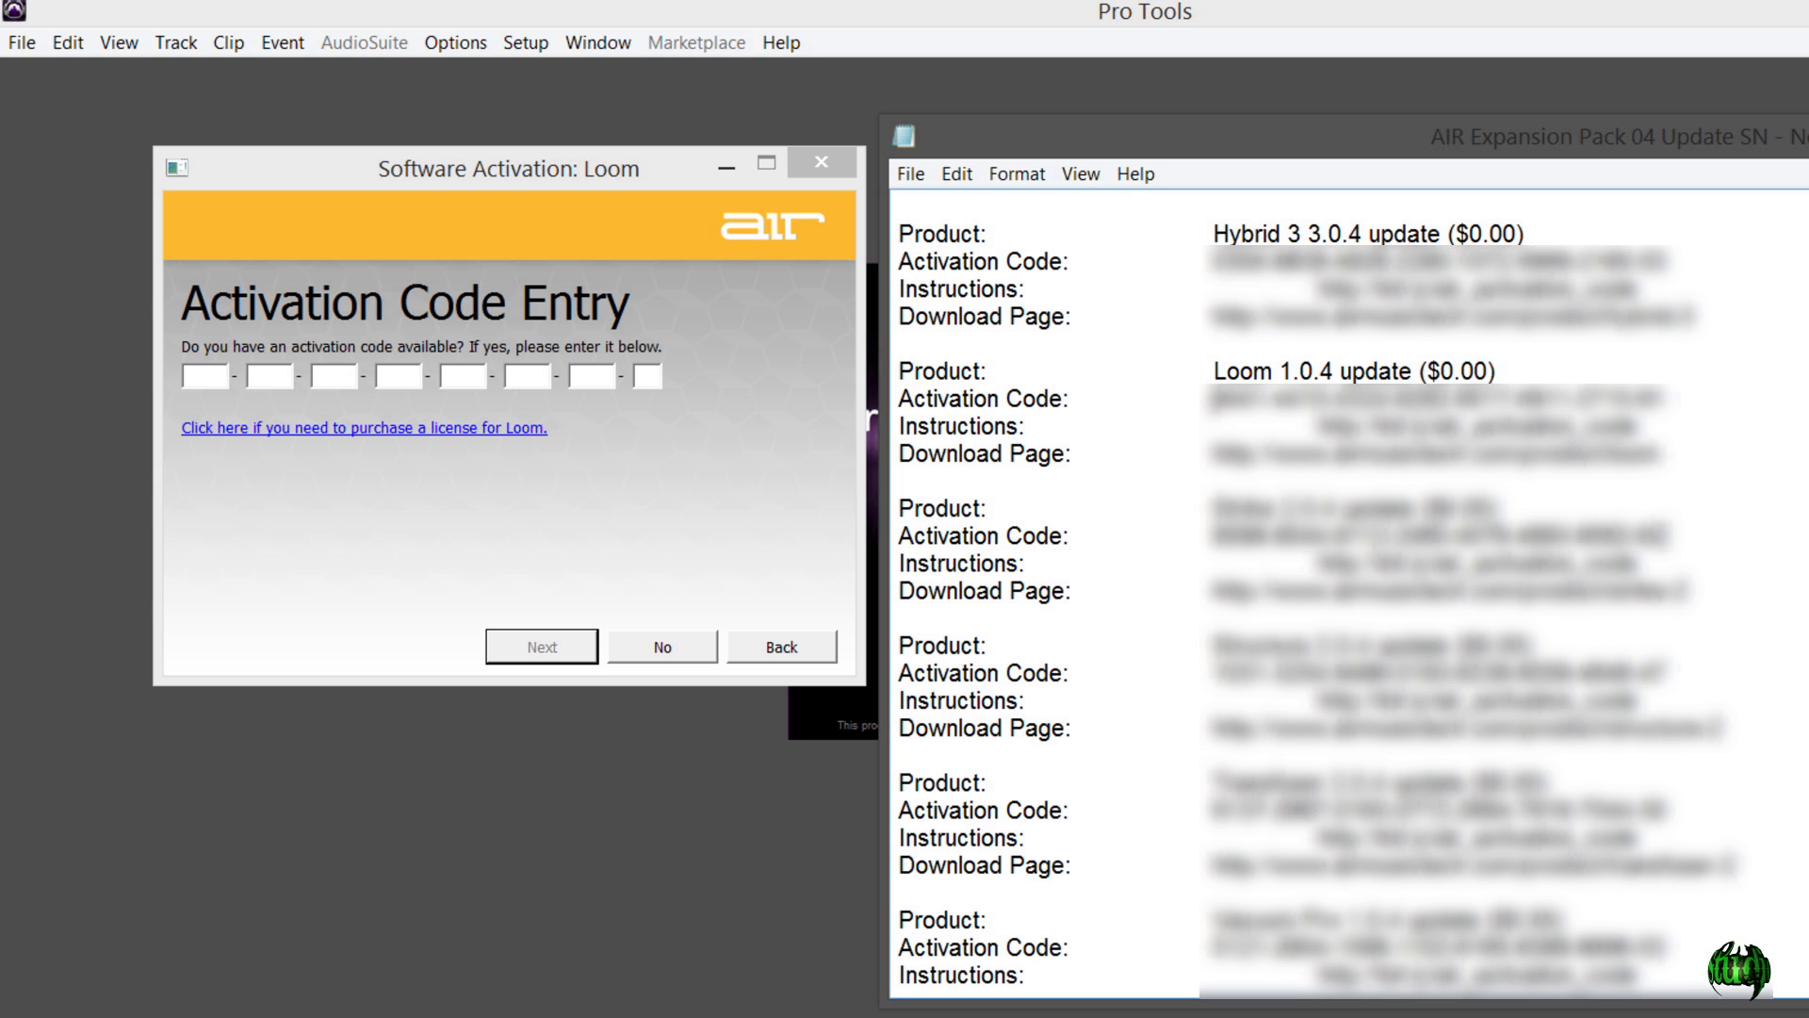
left_click_drag(1212, 396, 1668, 400)
right_click(1287, 403)
left_click(1619, 485)
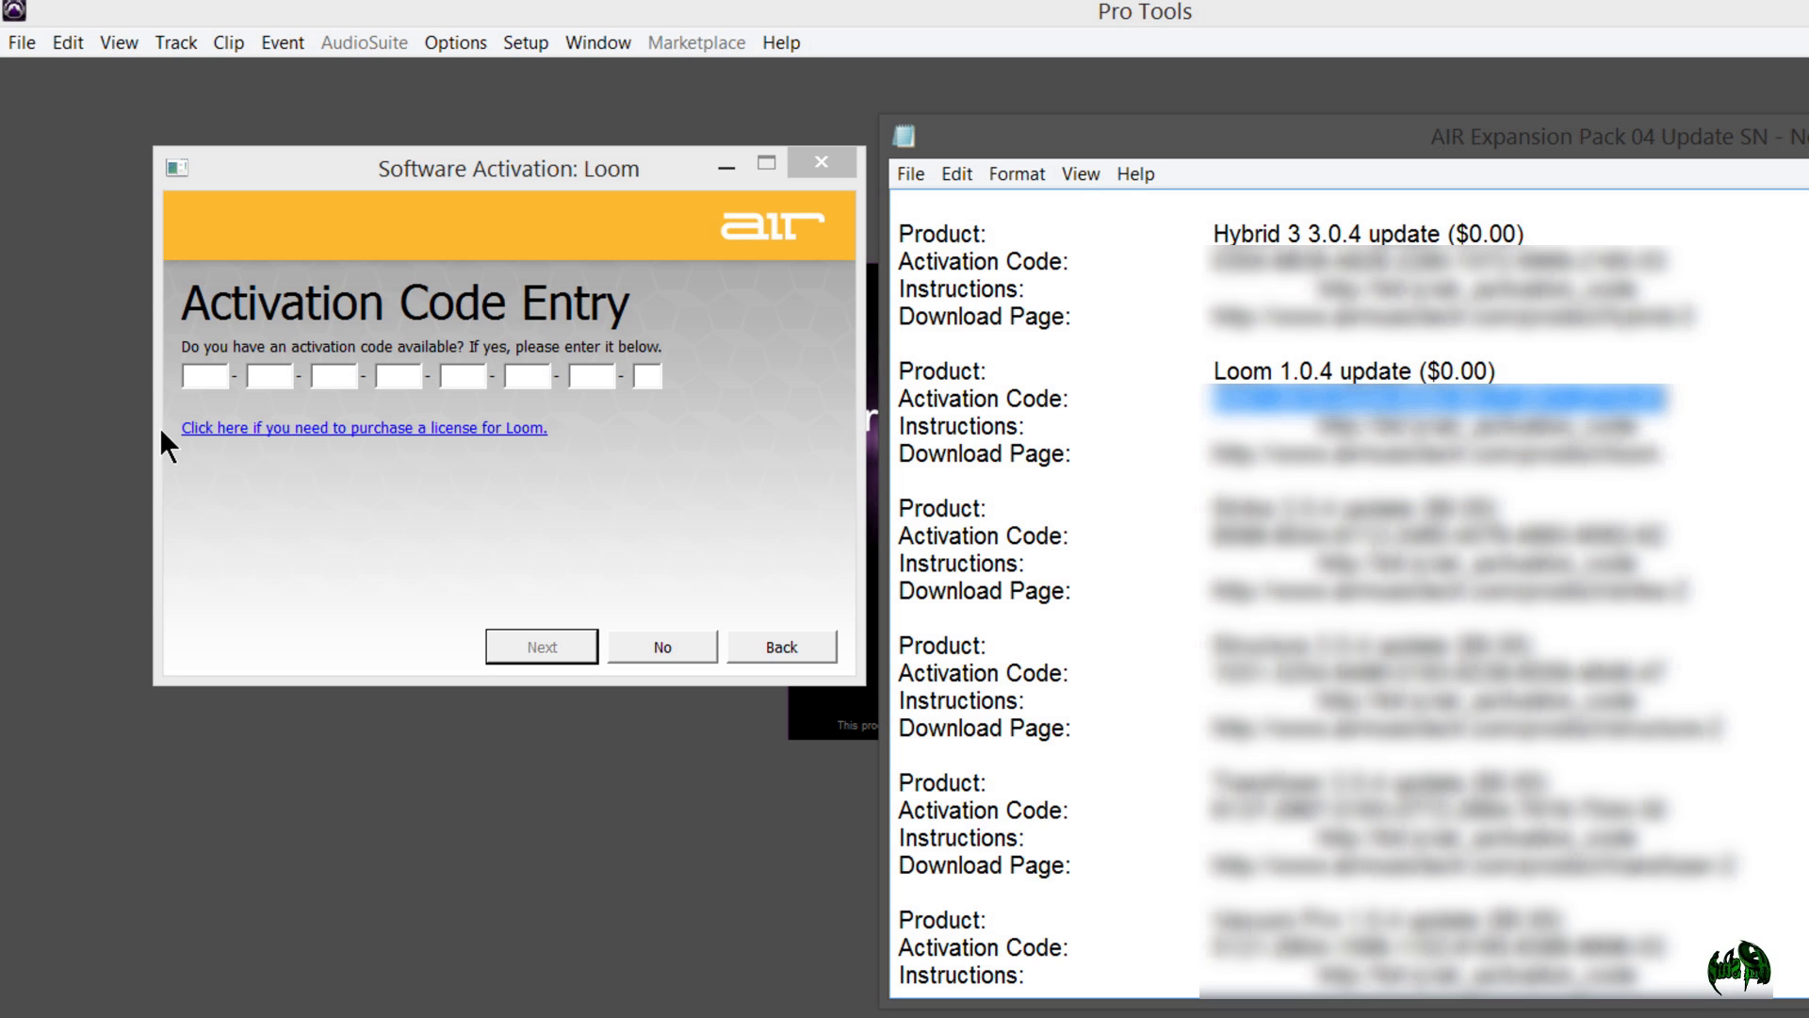
left_click(211, 382)
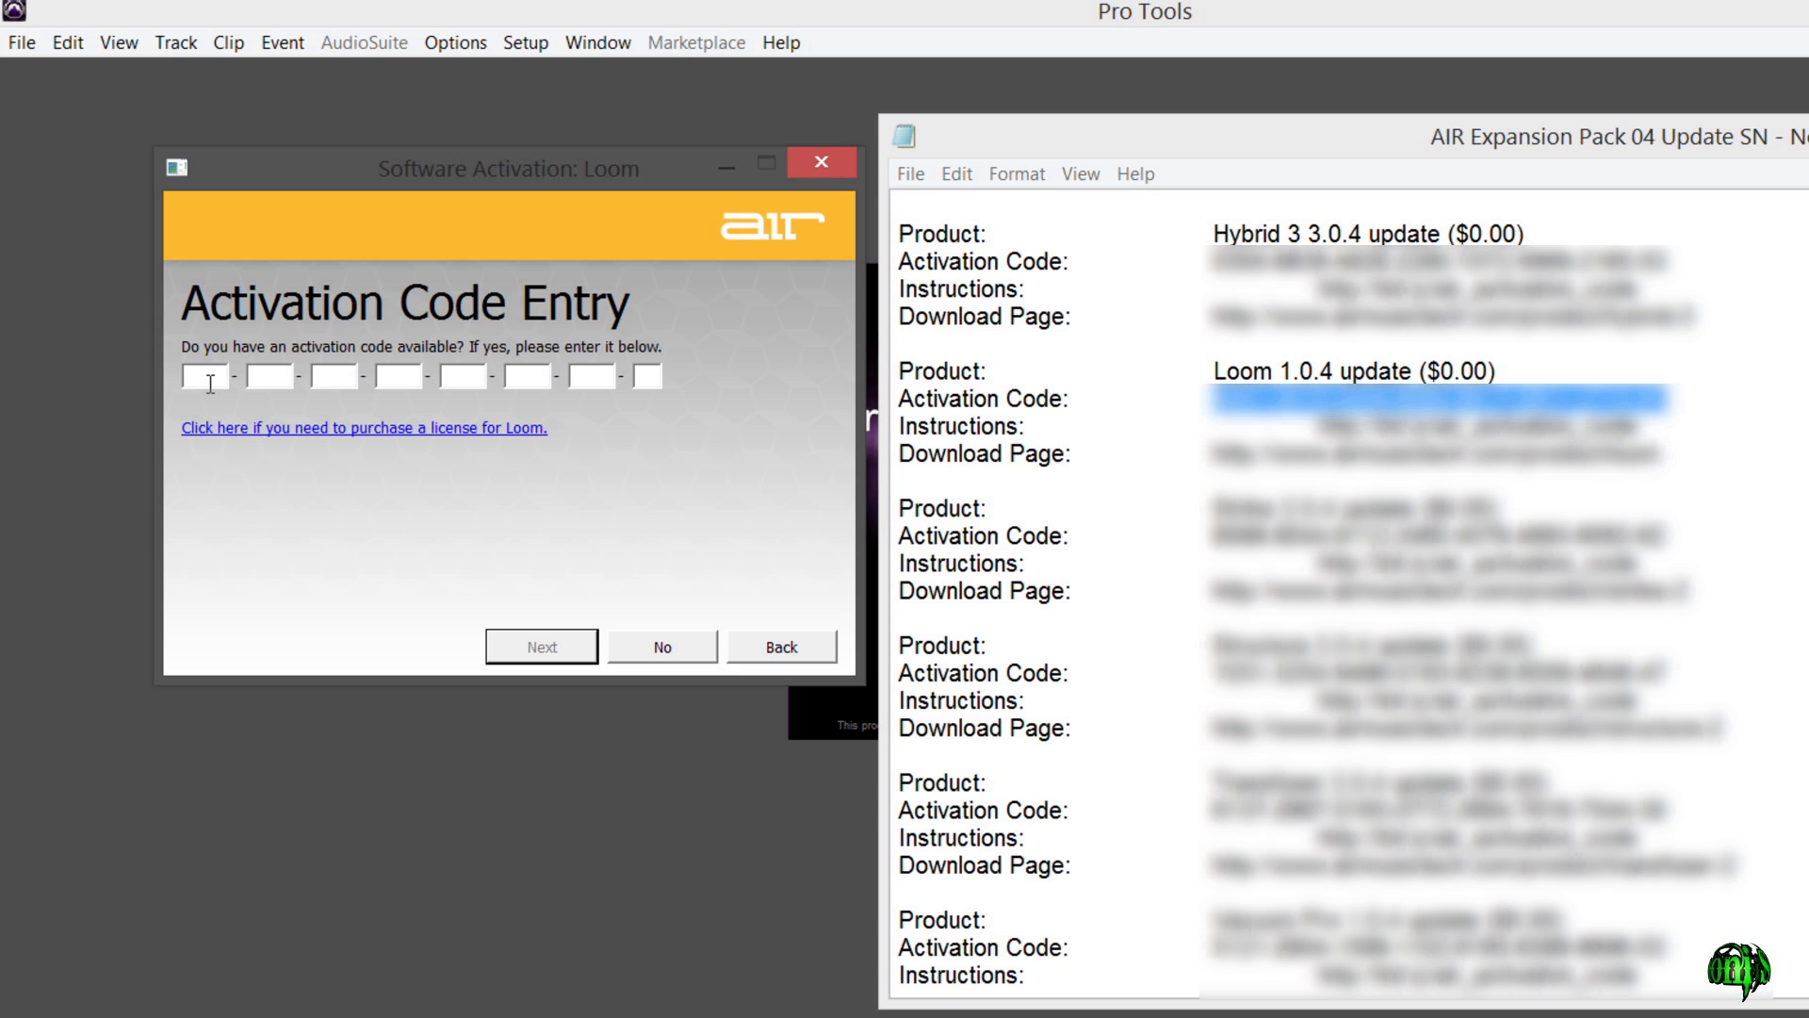
key("ctrl+v")
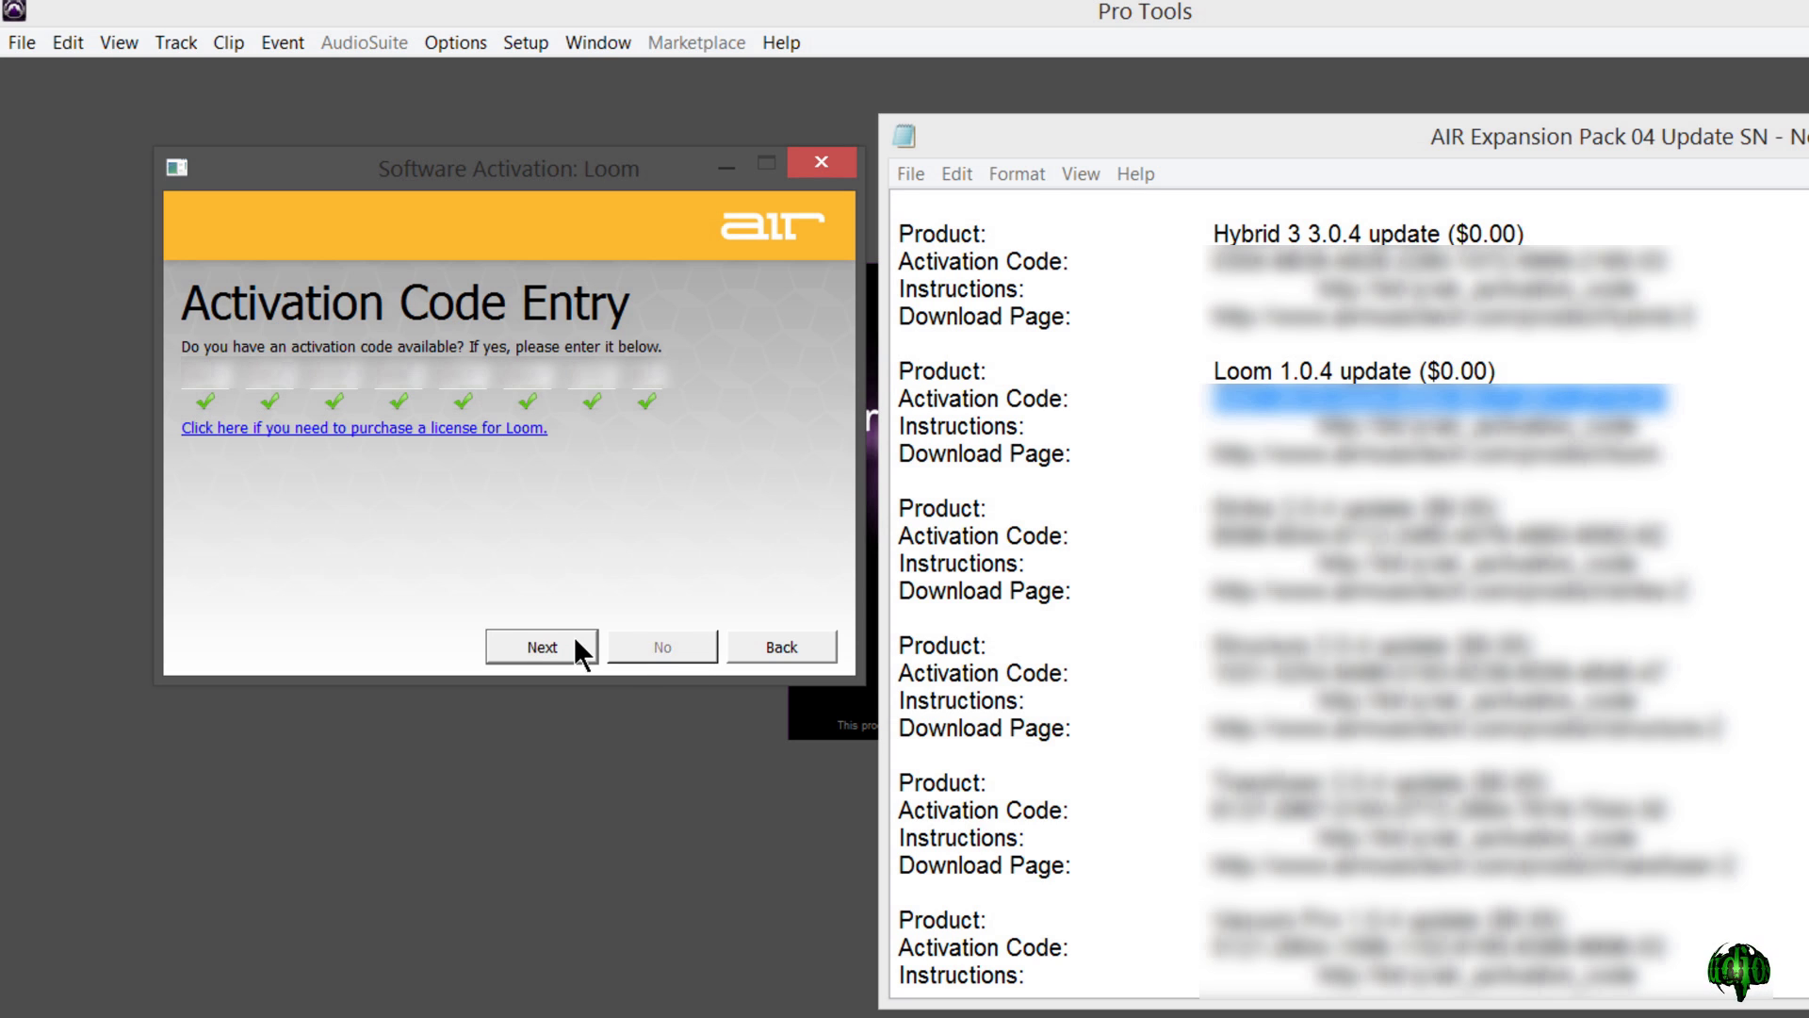
left_click(564, 644)
Enter the account e-mail, register with the existing iLok account, and activate Loom onto iLok 3.
key("ctrl+v")
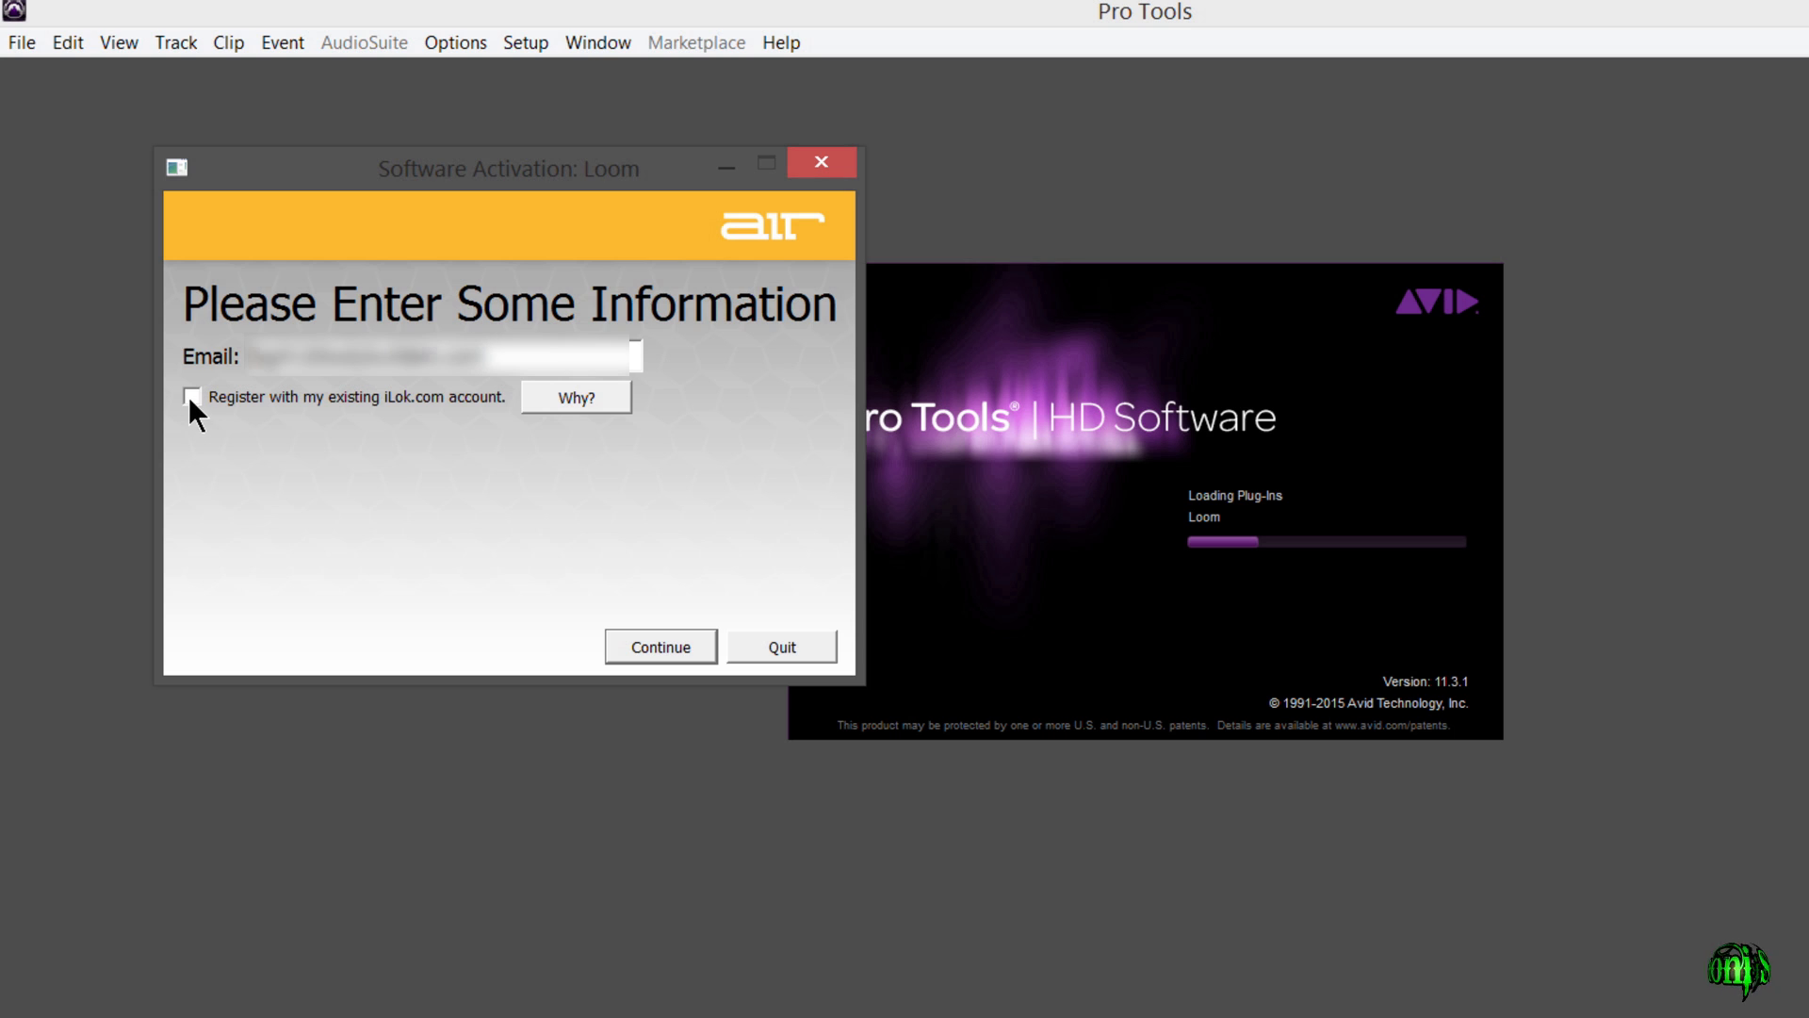
left_click(193, 402)
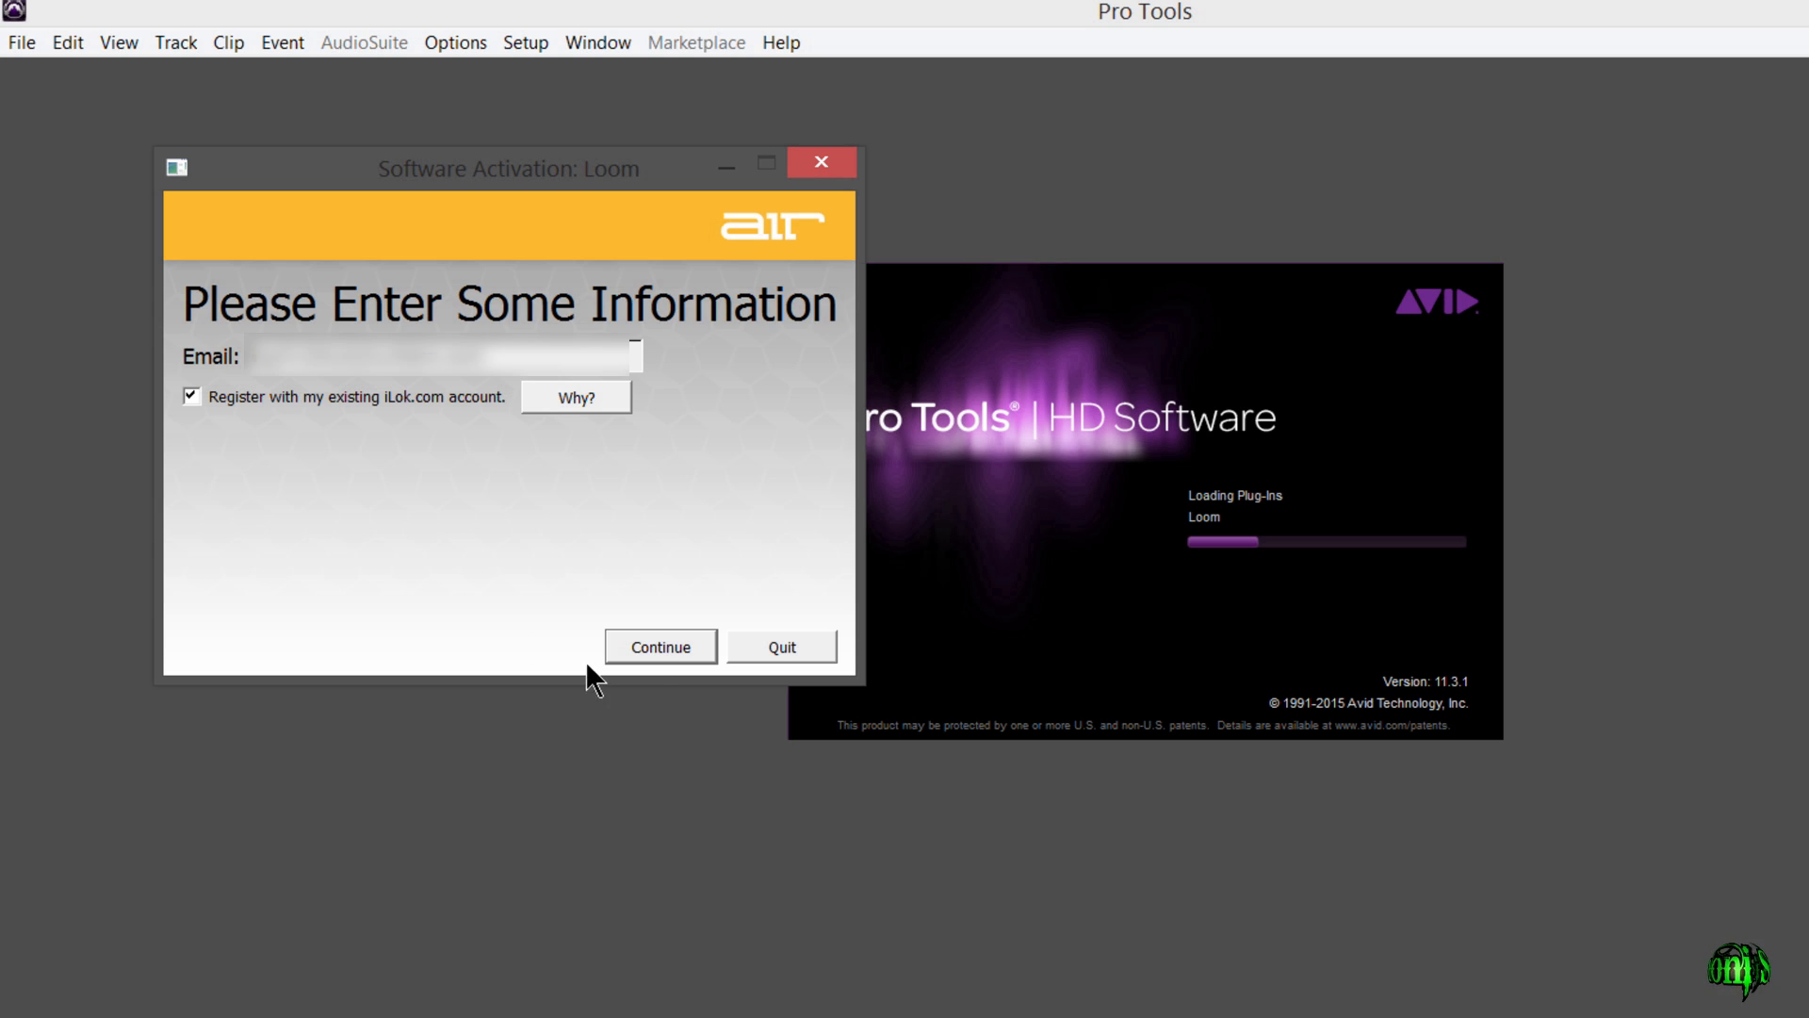
left_click(654, 651)
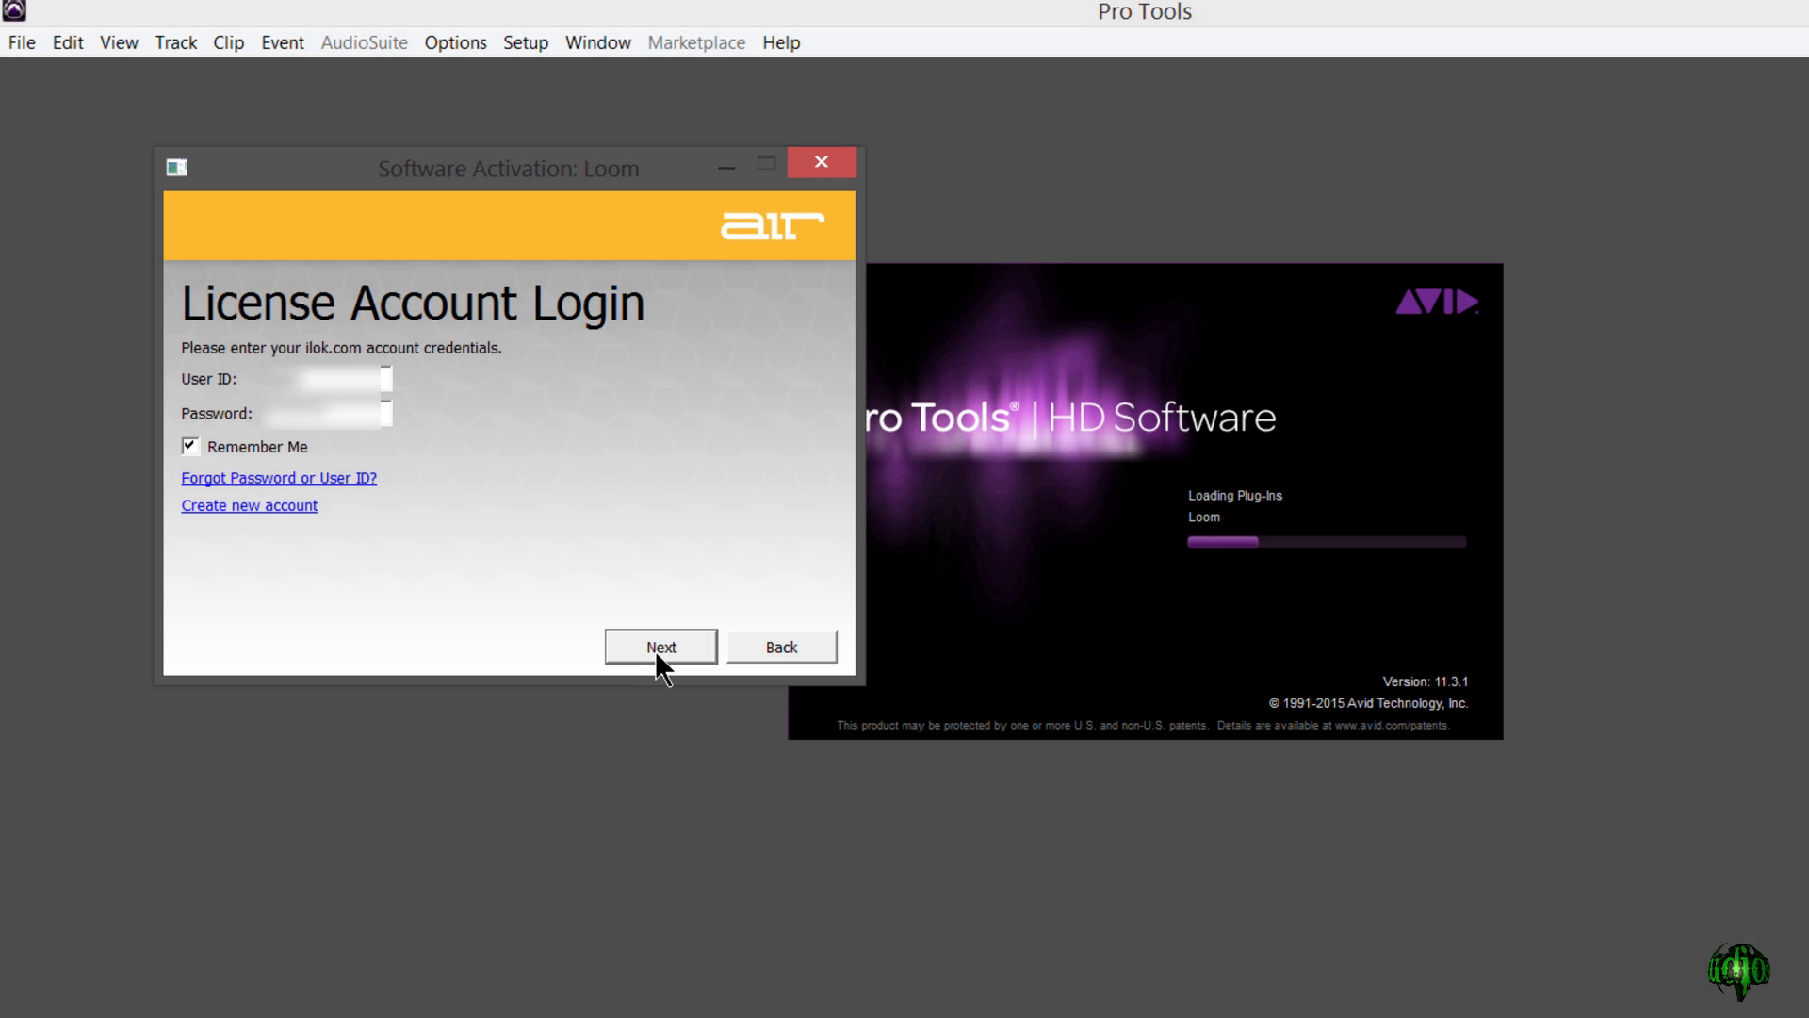
left_click(661, 646)
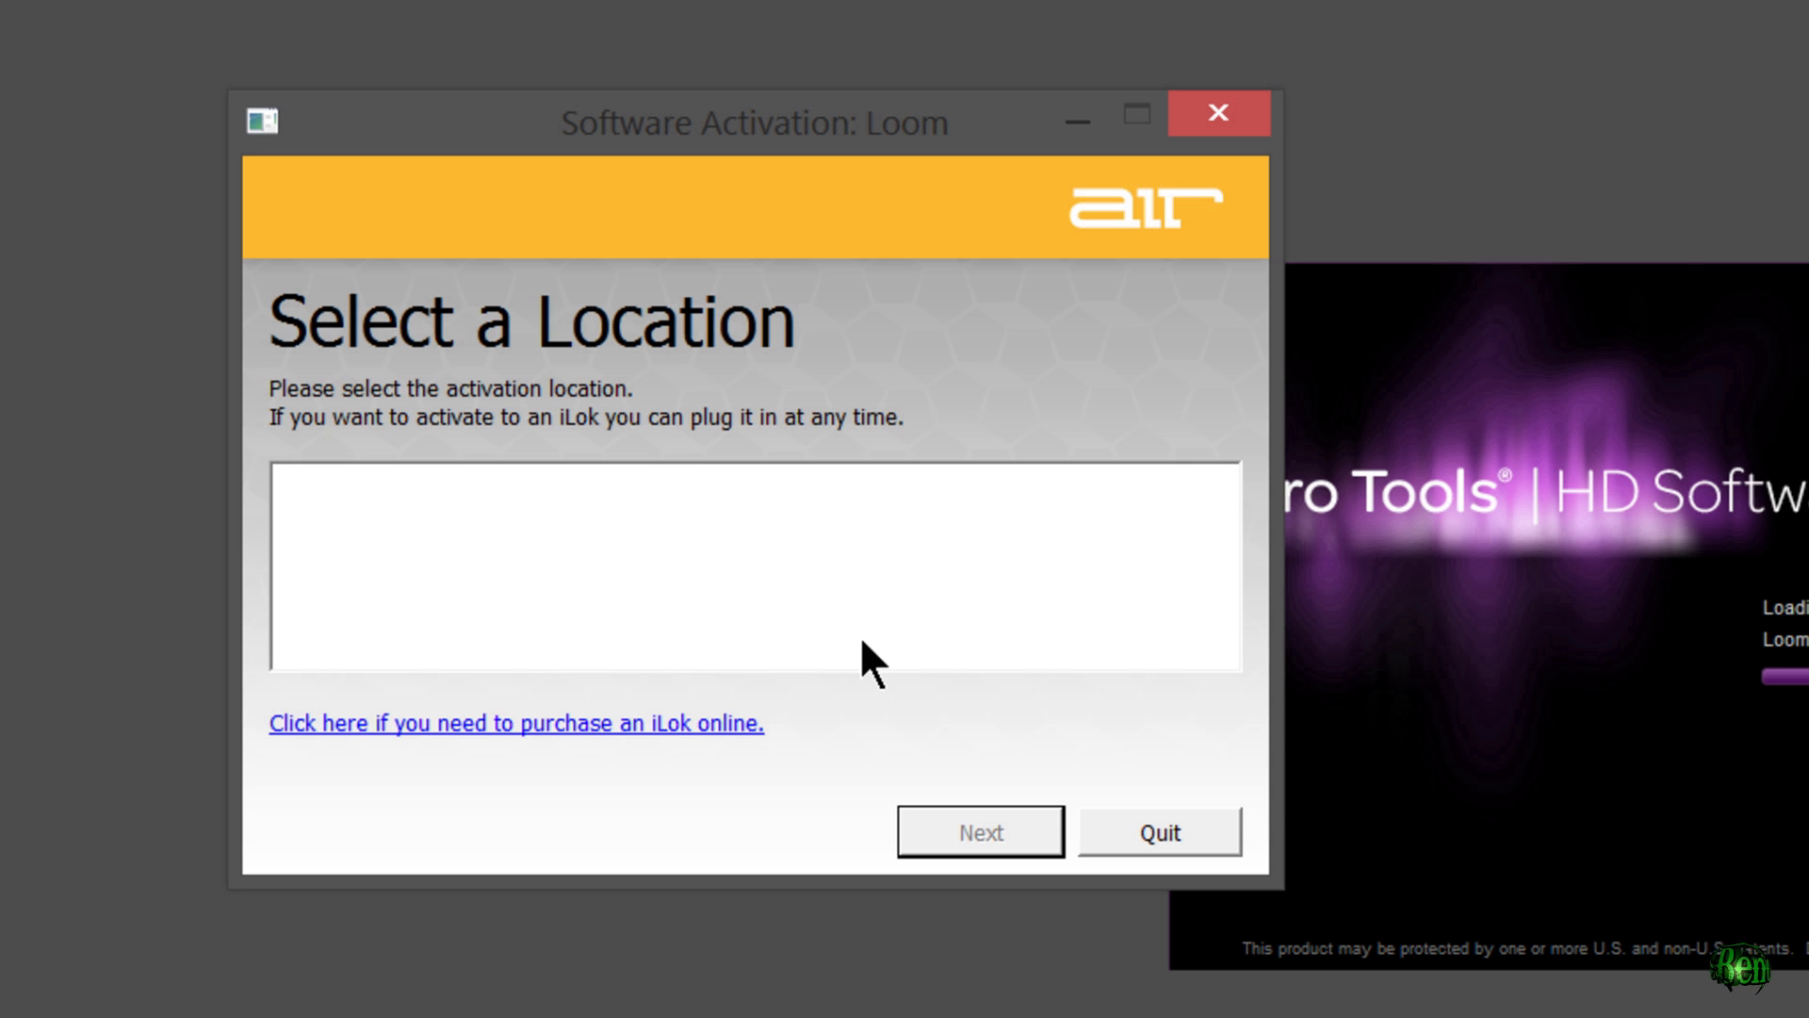
left_click(671, 532)
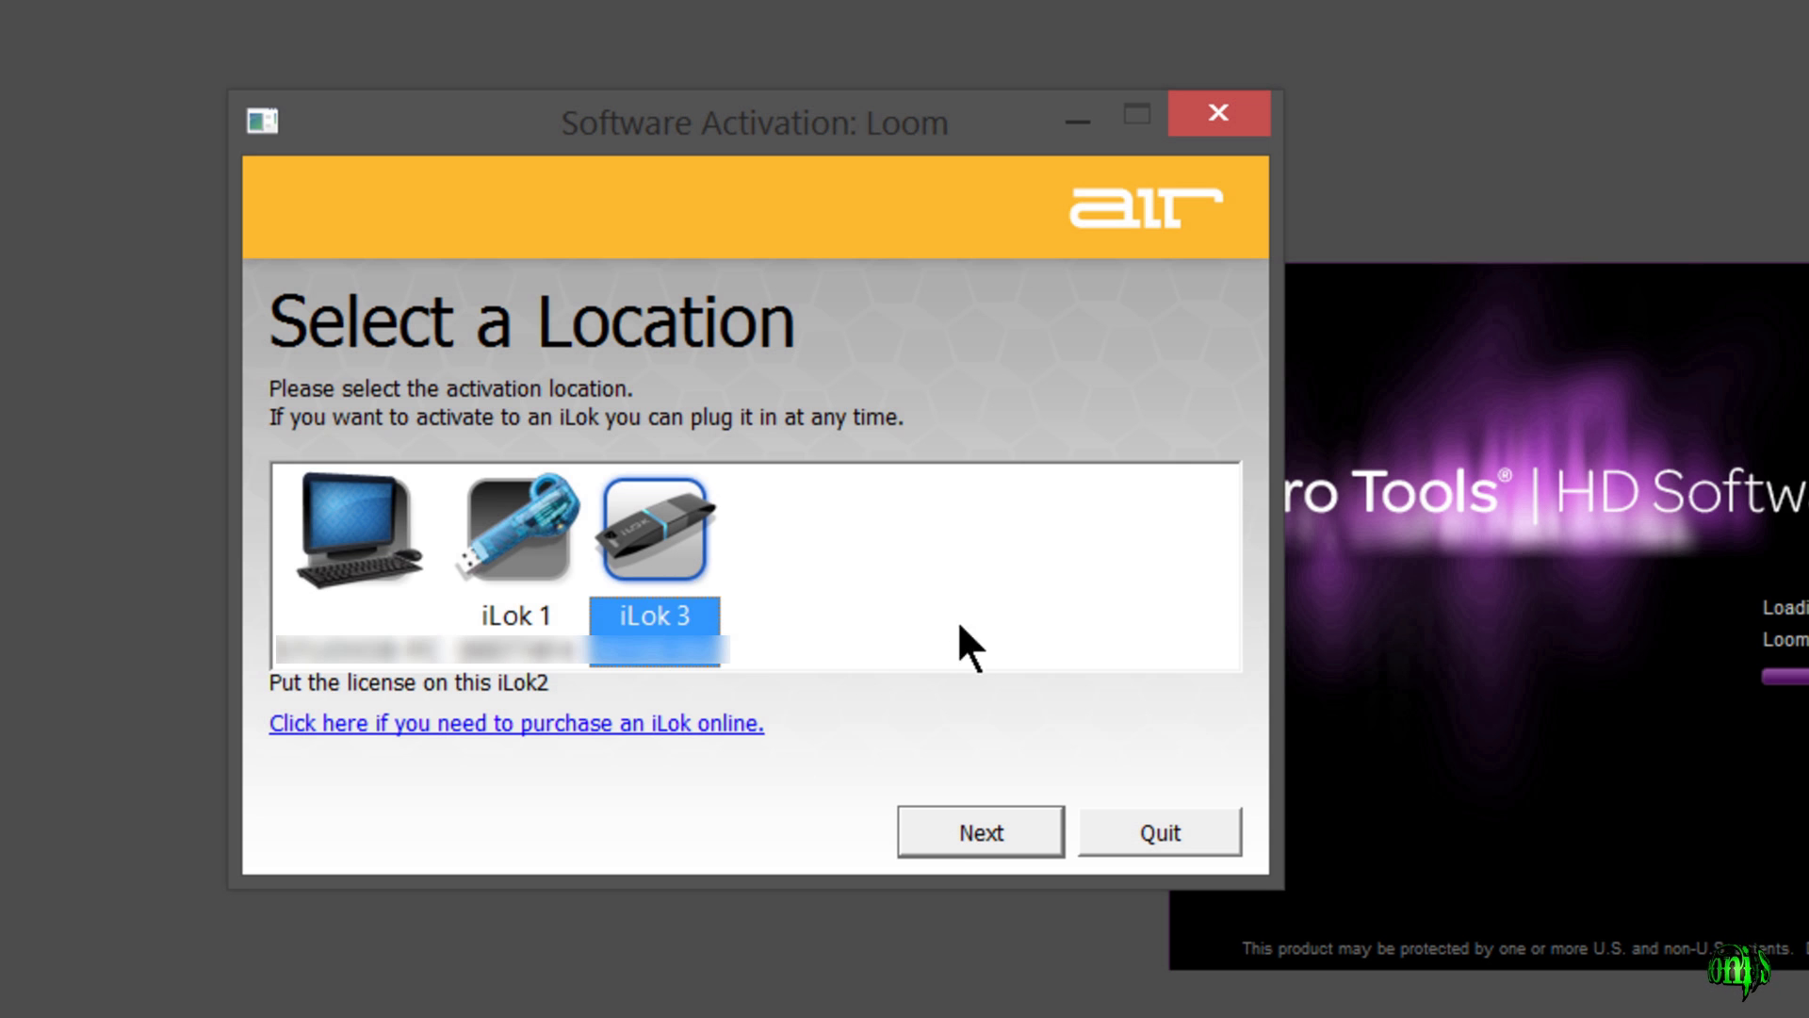
left_click(922, 812)
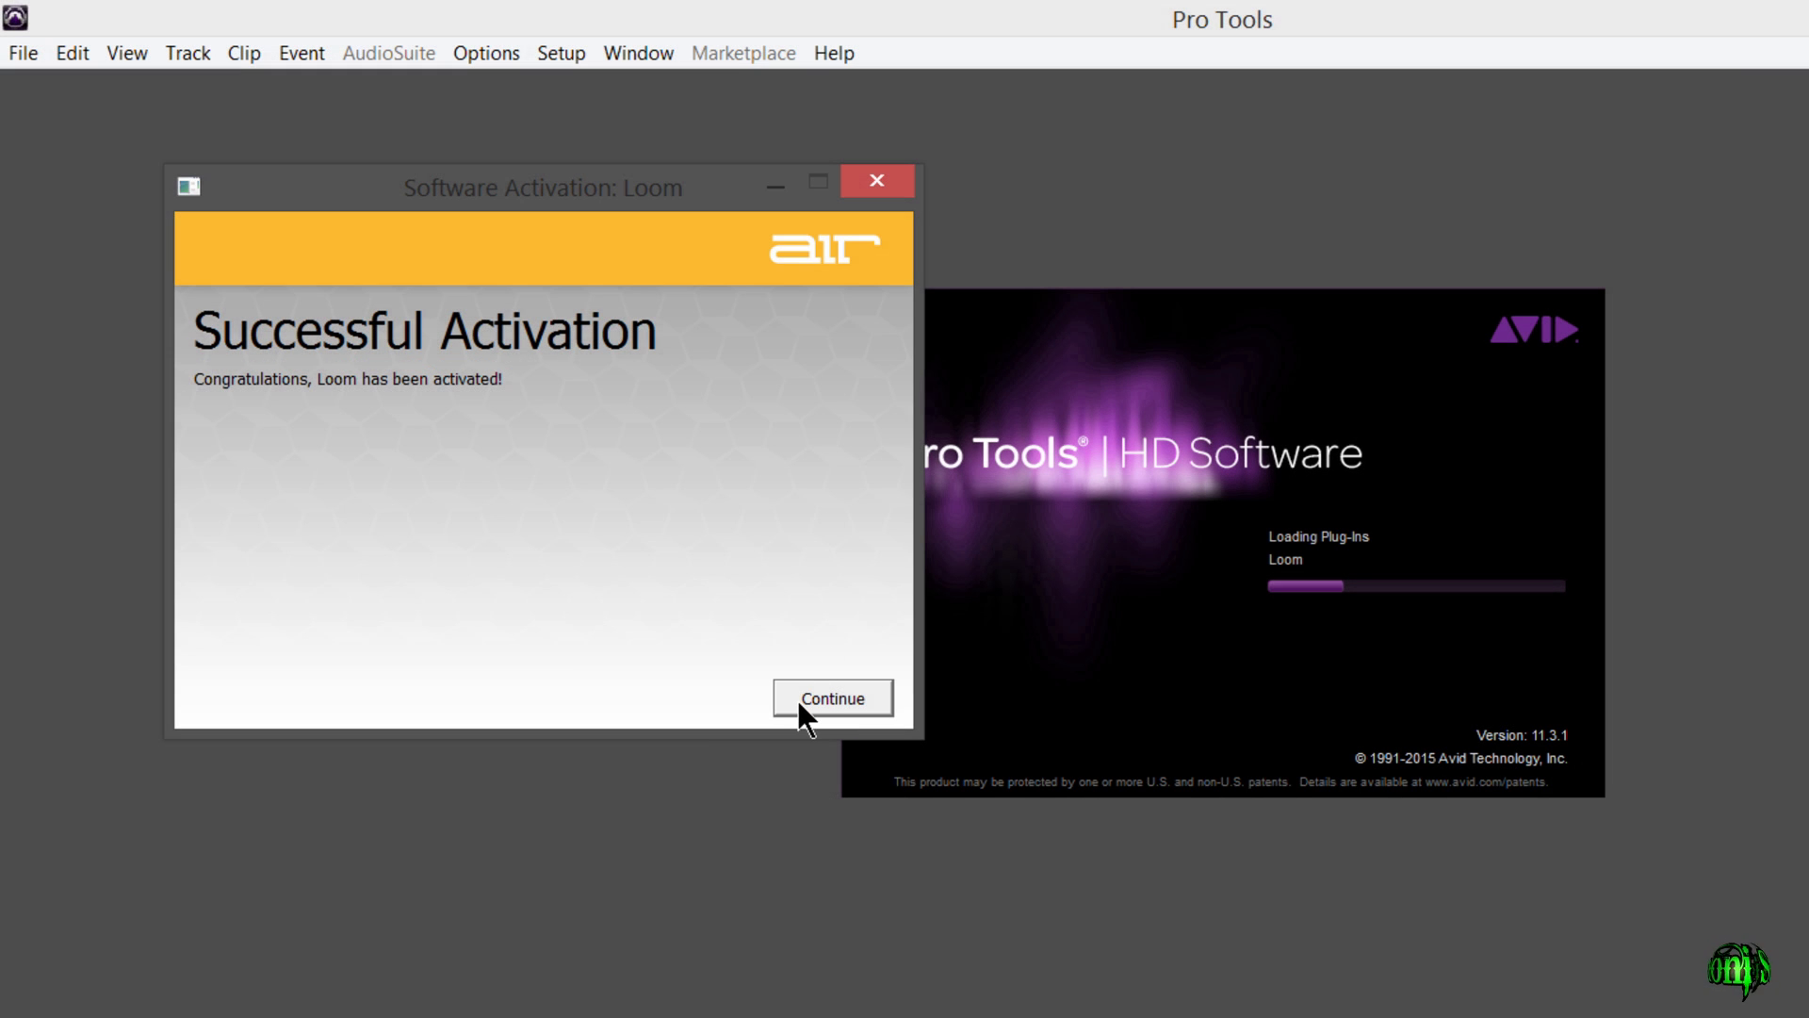
left_click(833, 698)
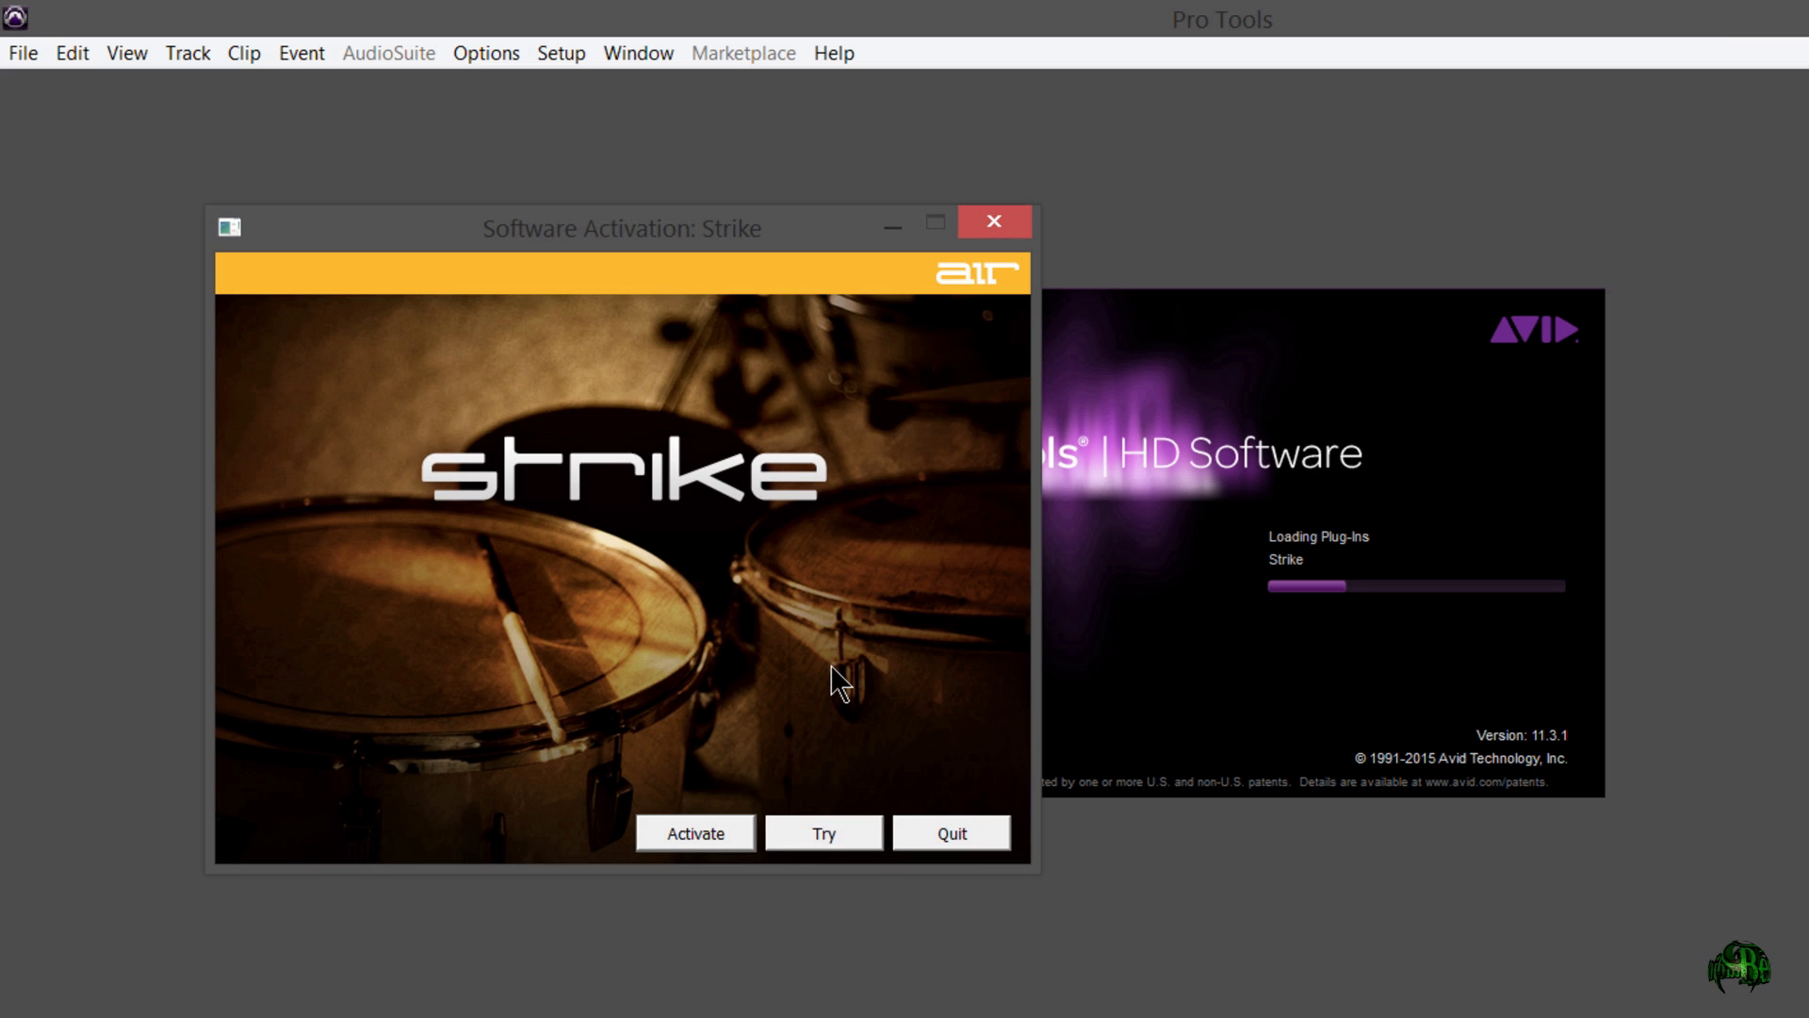
Activate Strike, then continue past the Vacuum Pro information page.
left_click(693, 835)
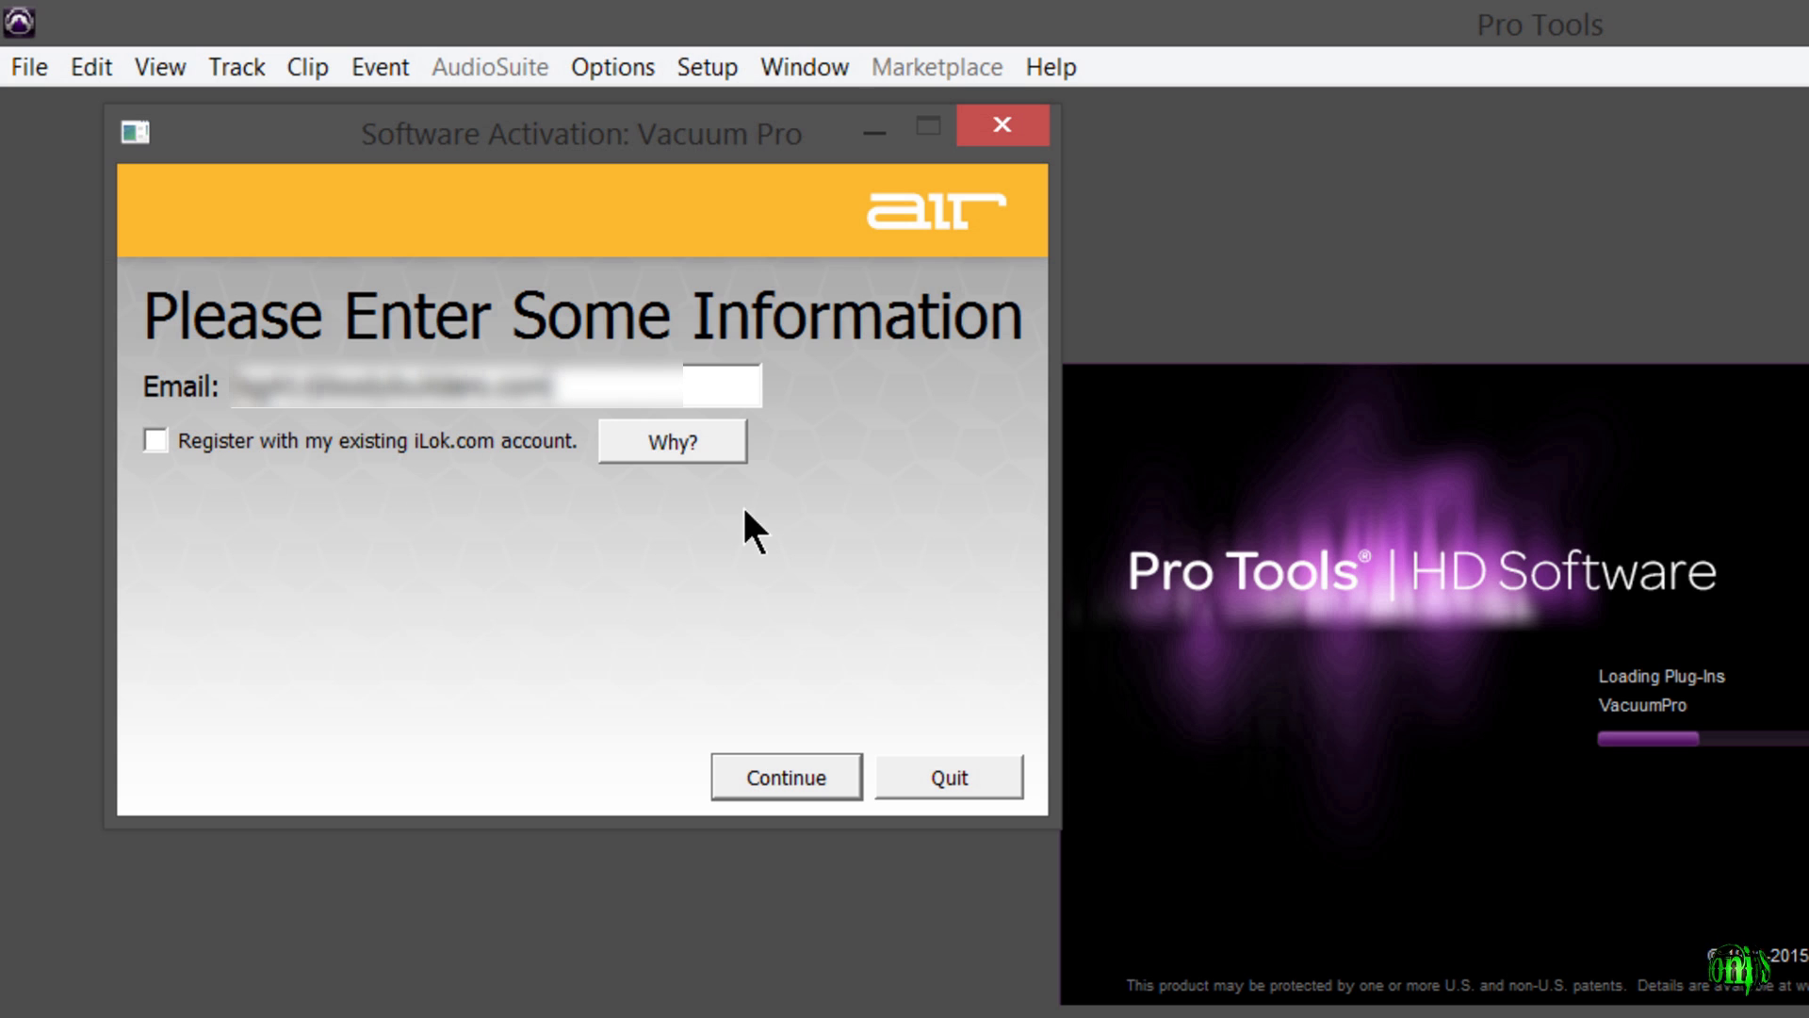
left_click(758, 767)
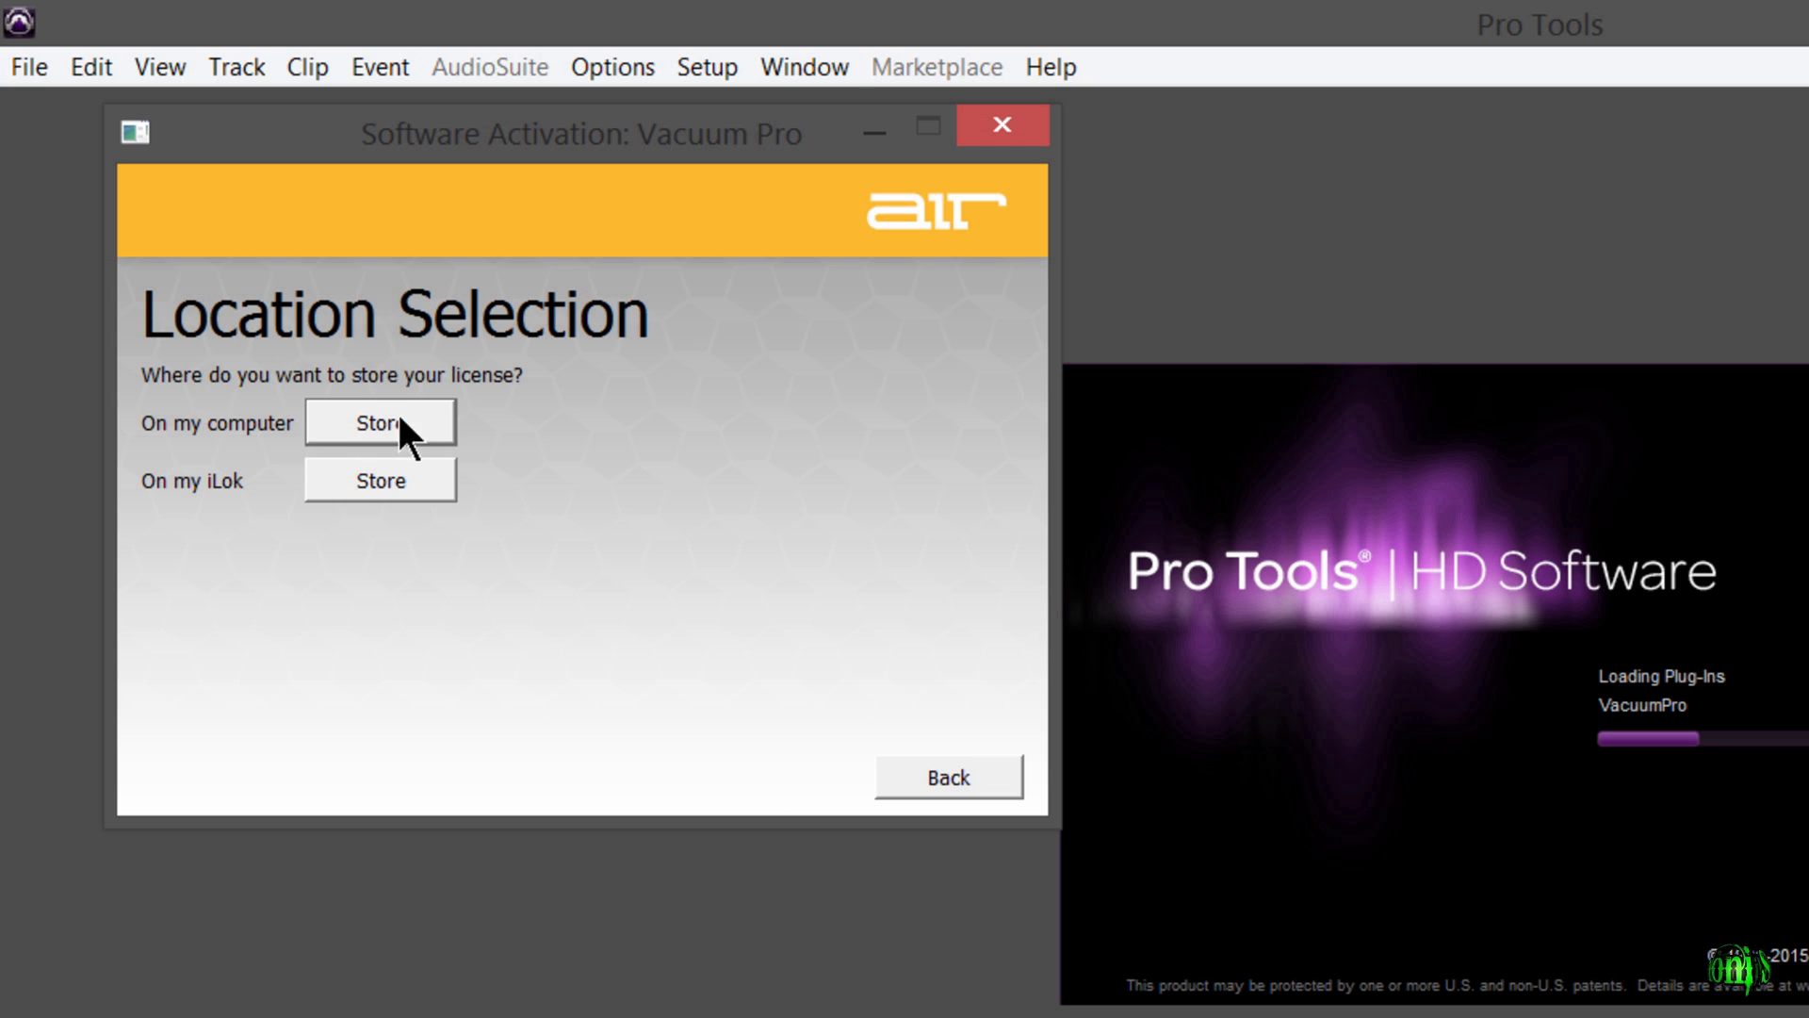
Try storing the Vacuum Pro license on the iLok, then back out to the information page.
left_click(404, 487)
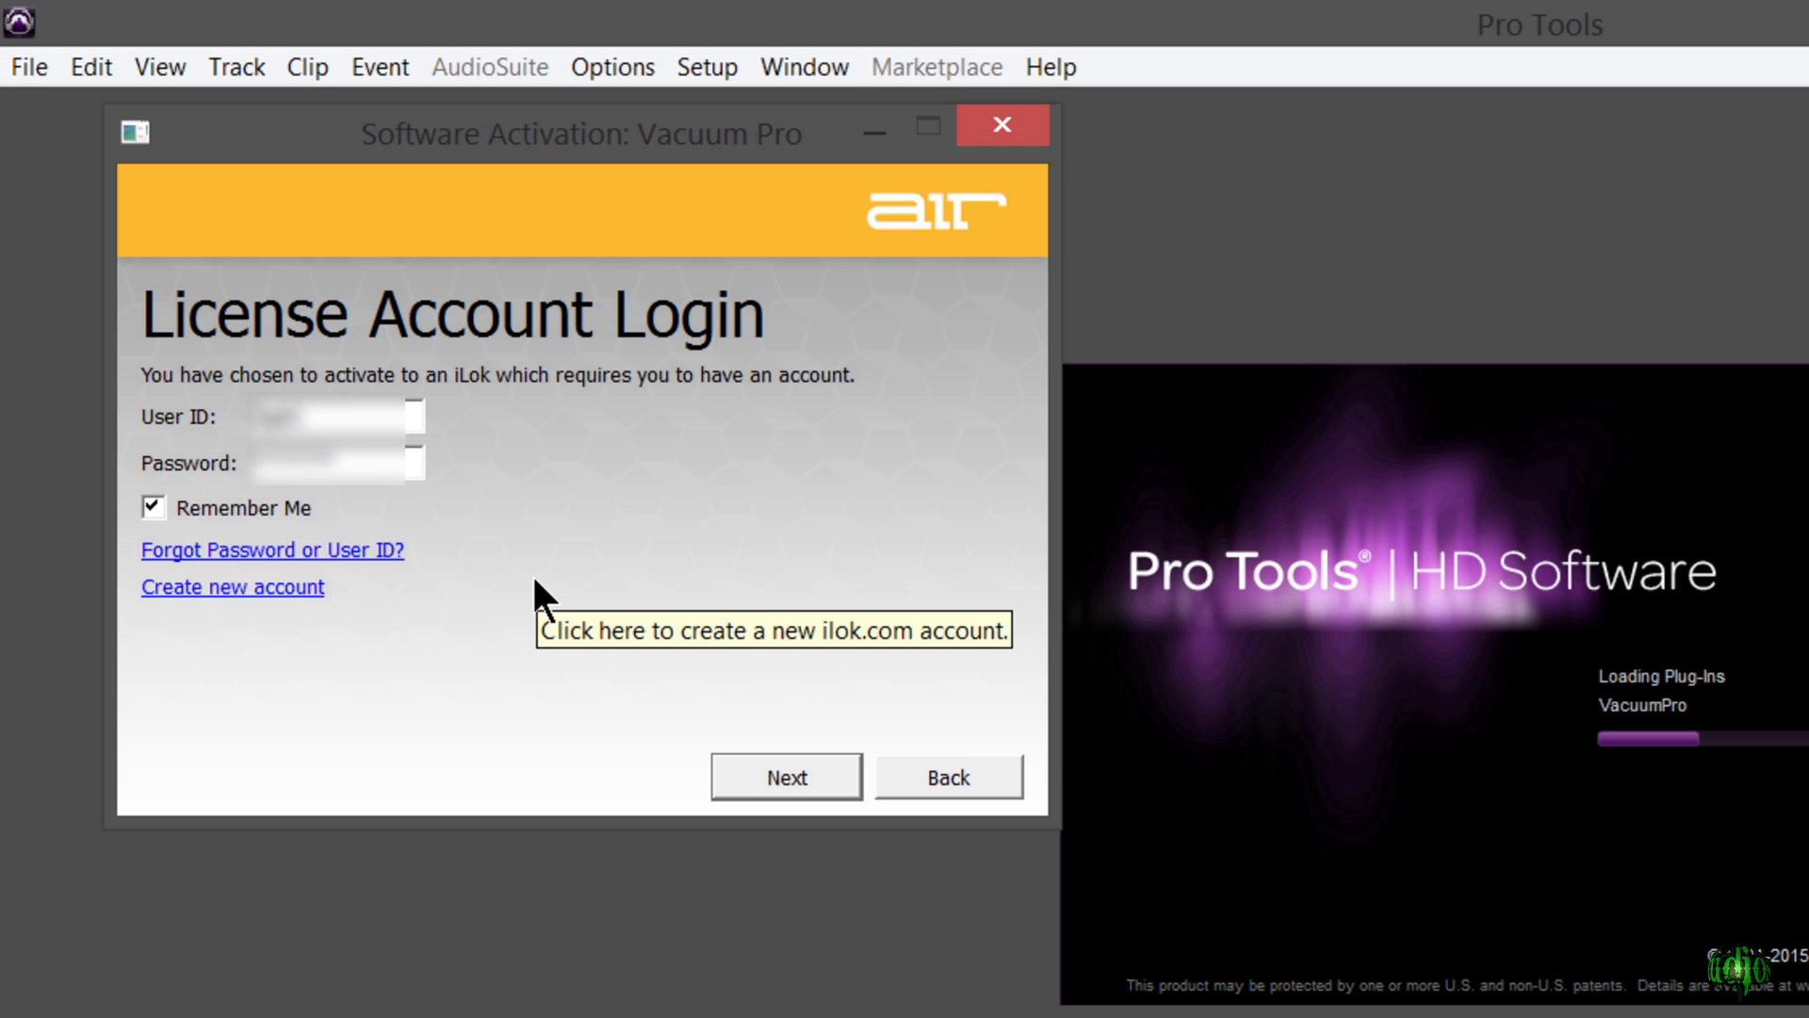
left_click(919, 771)
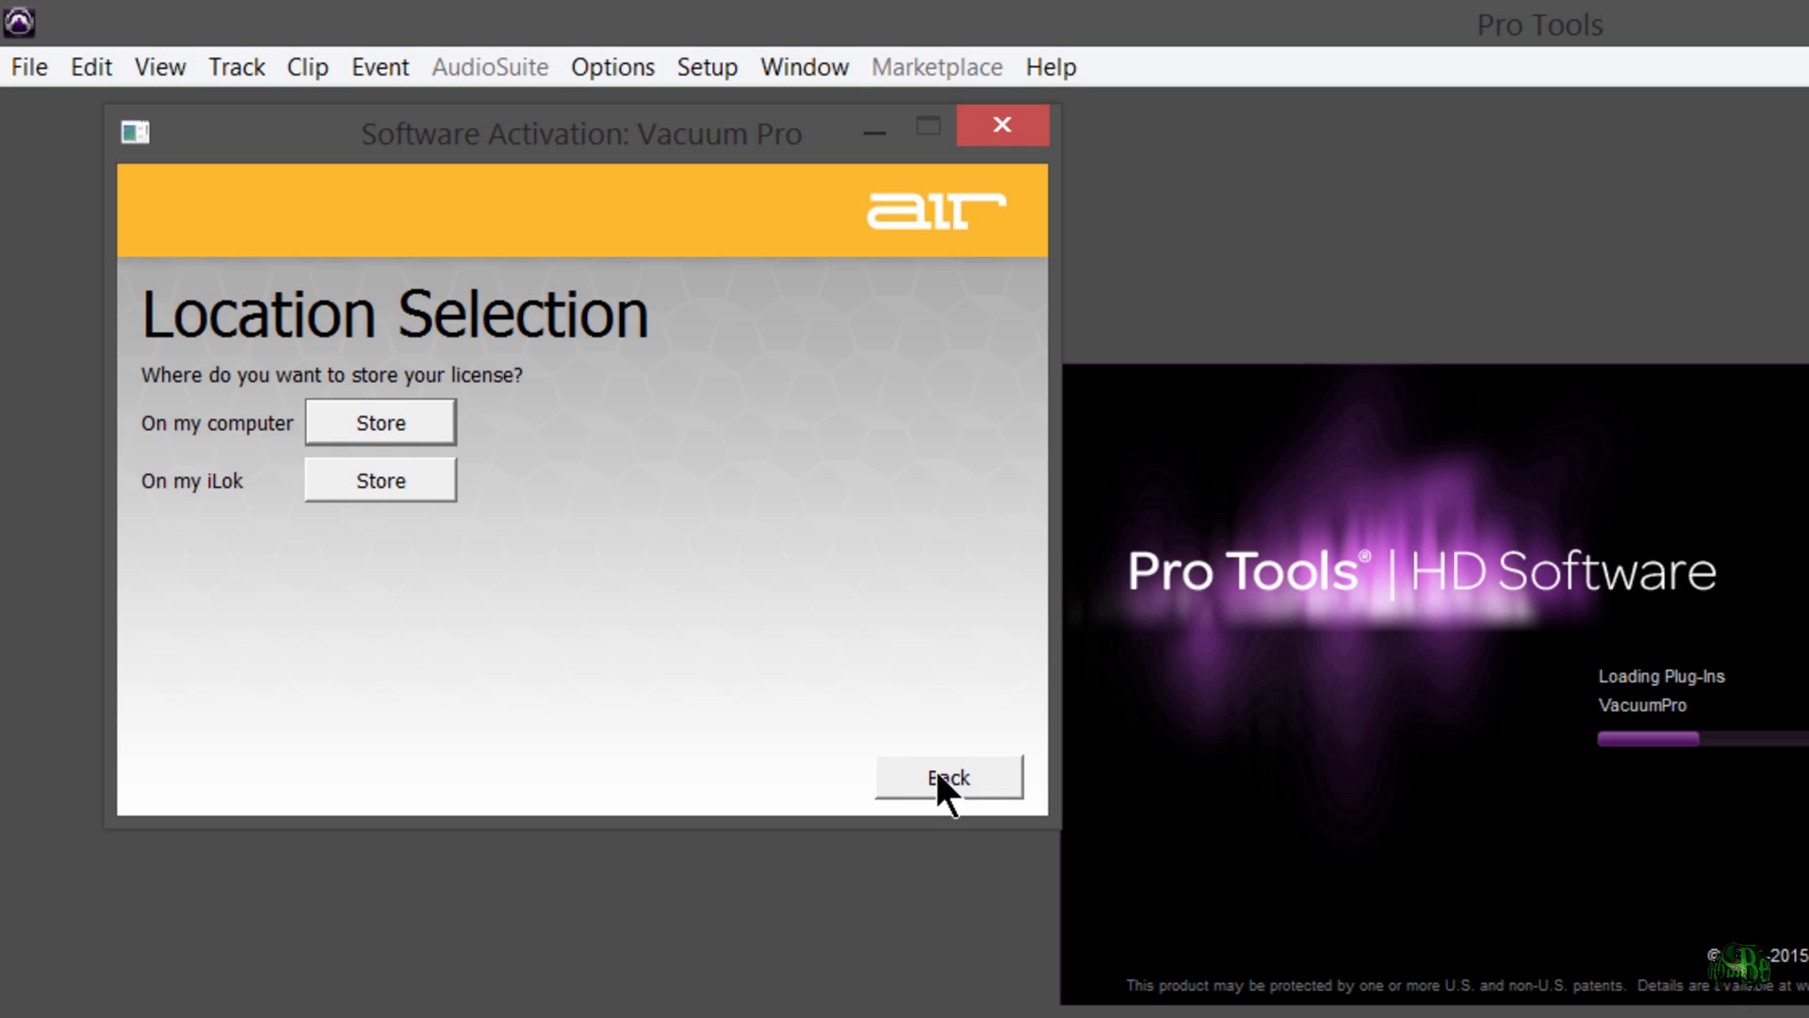
left_click(948, 777)
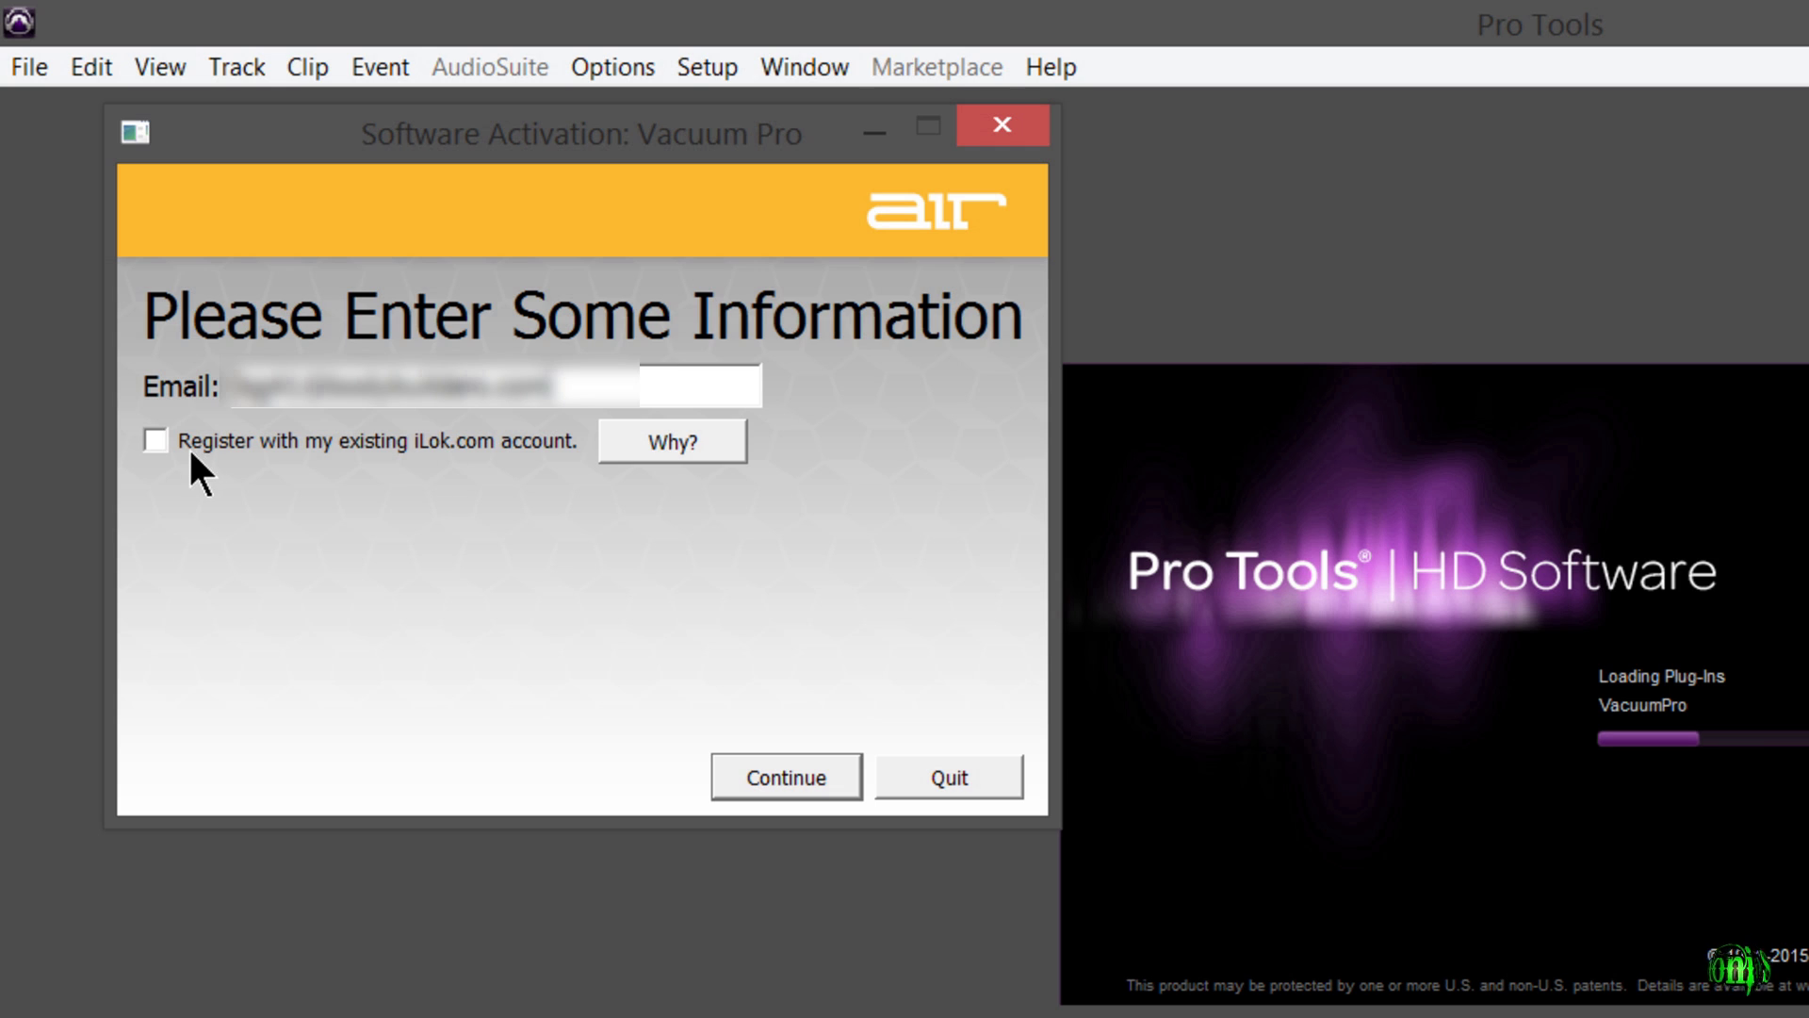
Tick 'Register with my existing iLok.com account' for Vacuum Pro and continue to the iLok login.
left_click(157, 440)
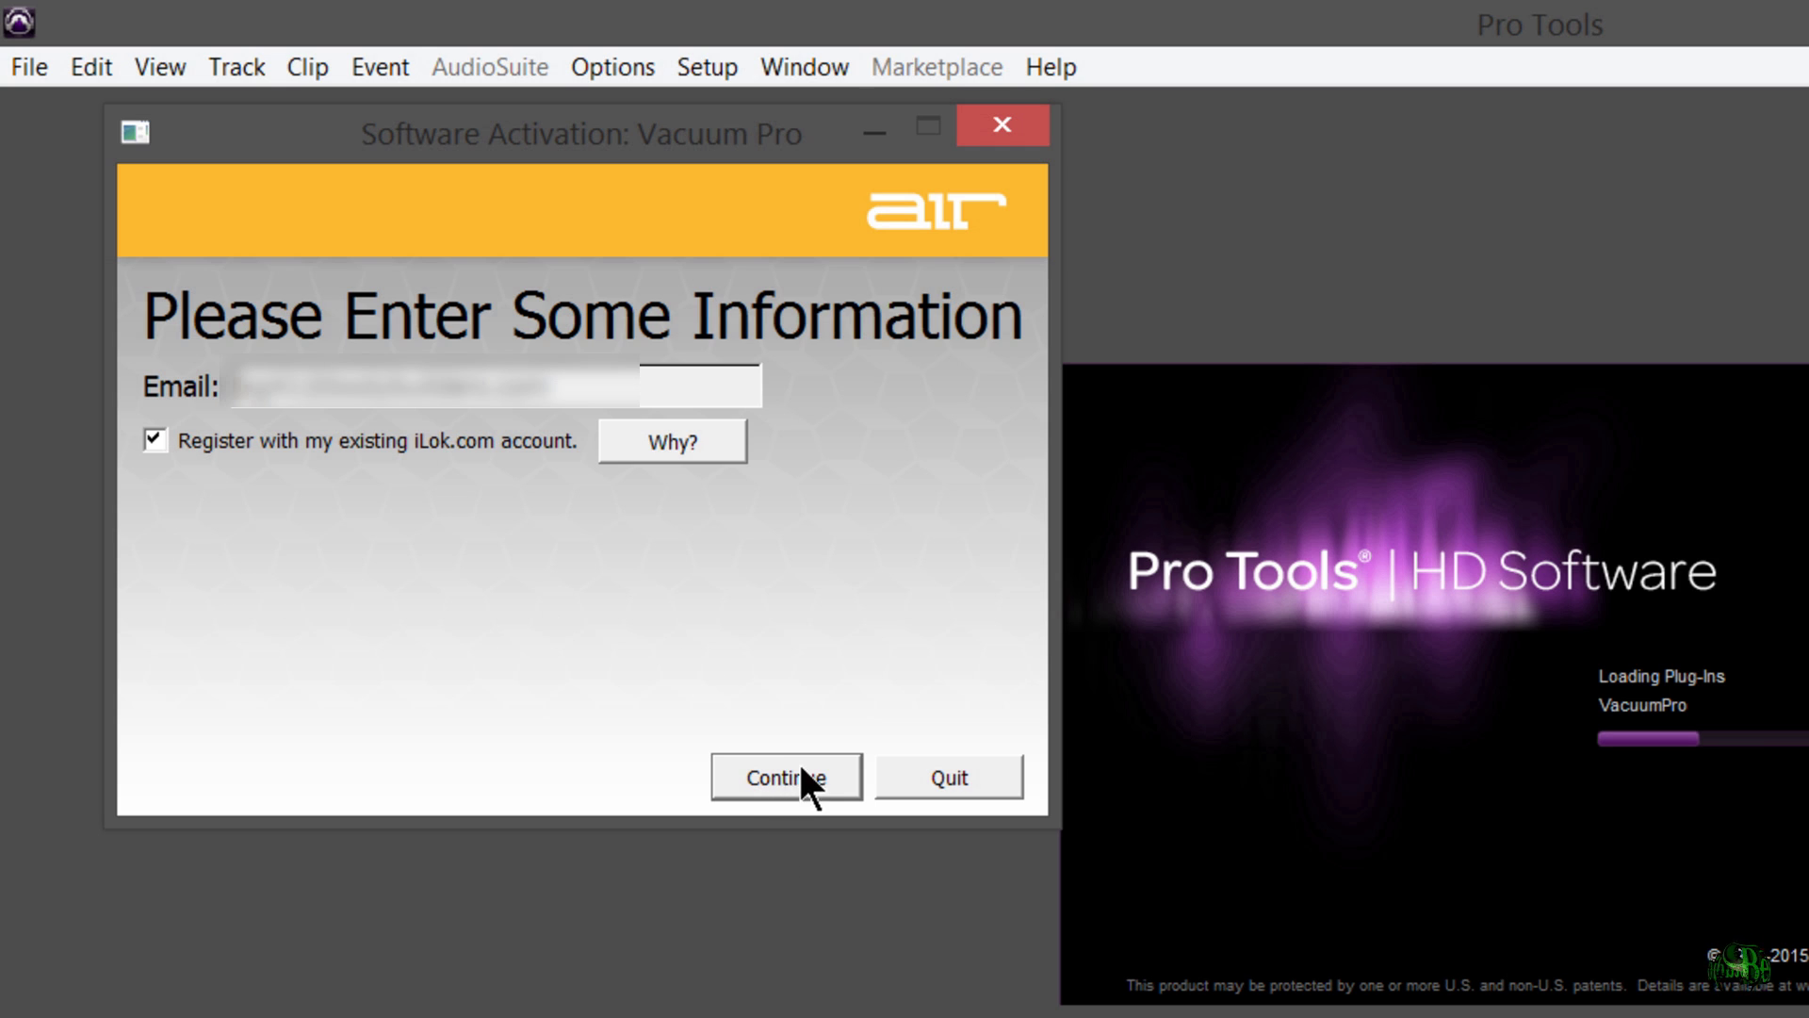
left_click(156, 439)
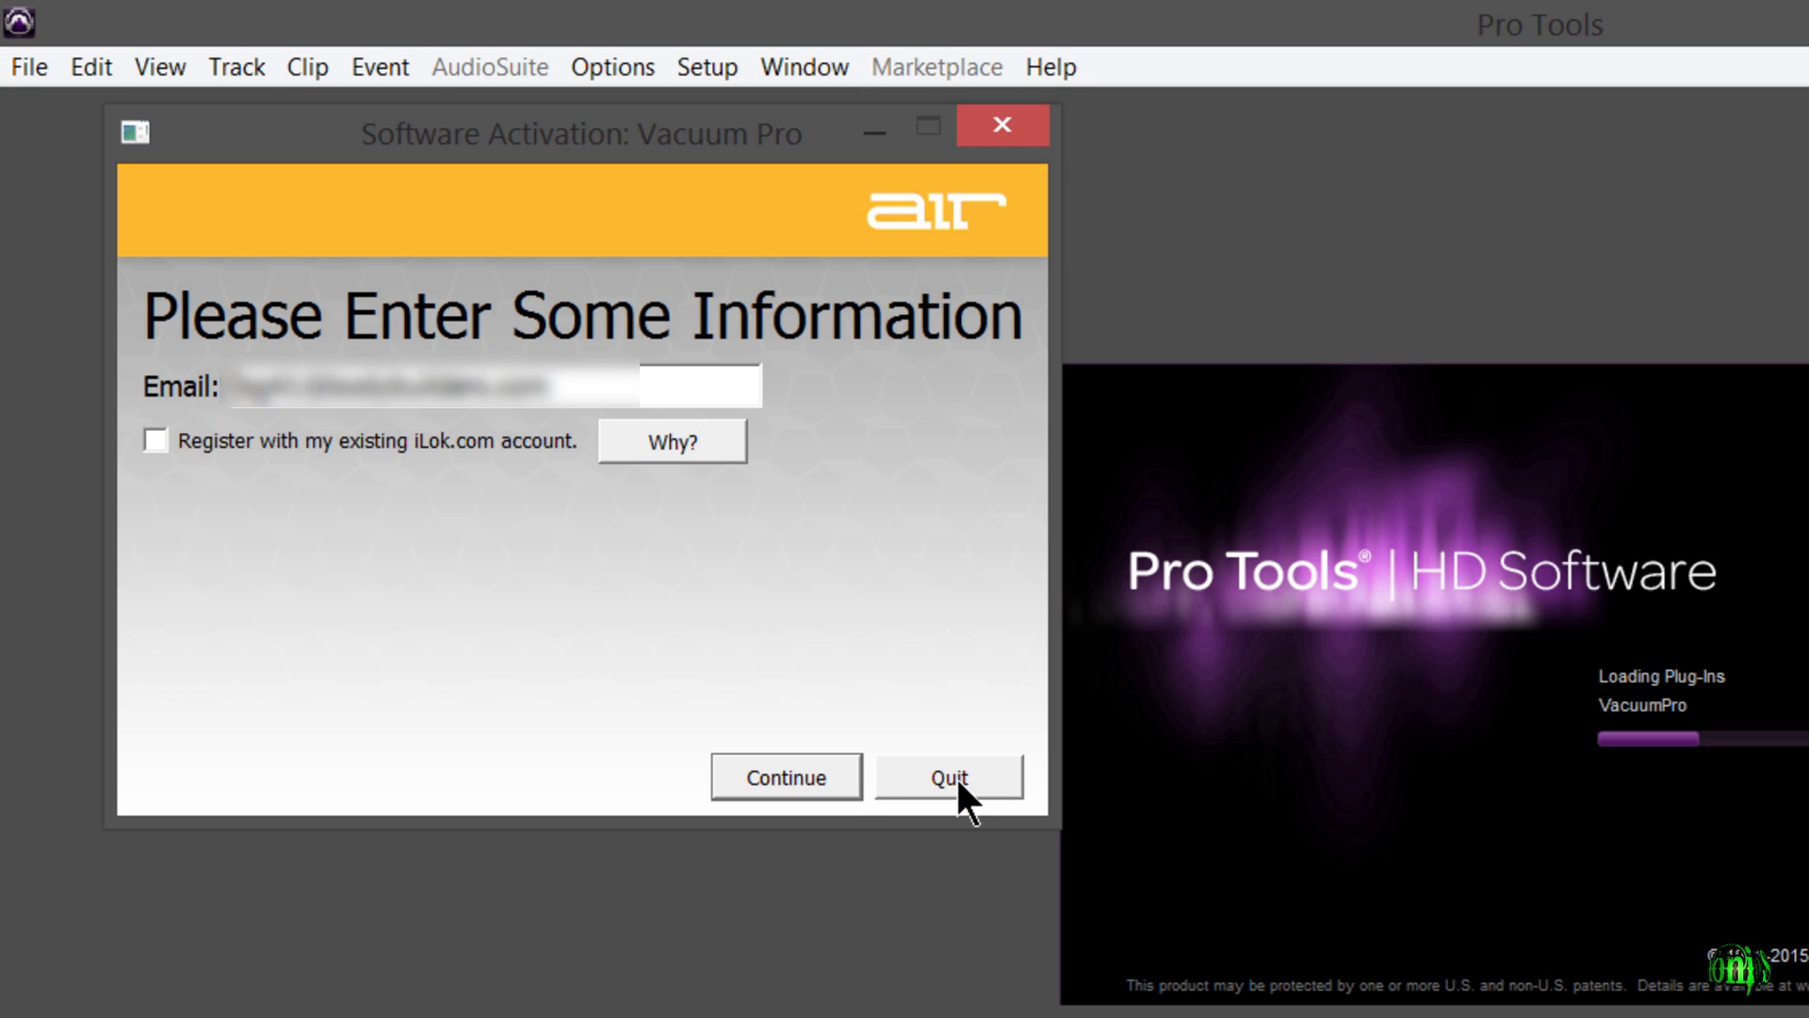
left_click(813, 778)
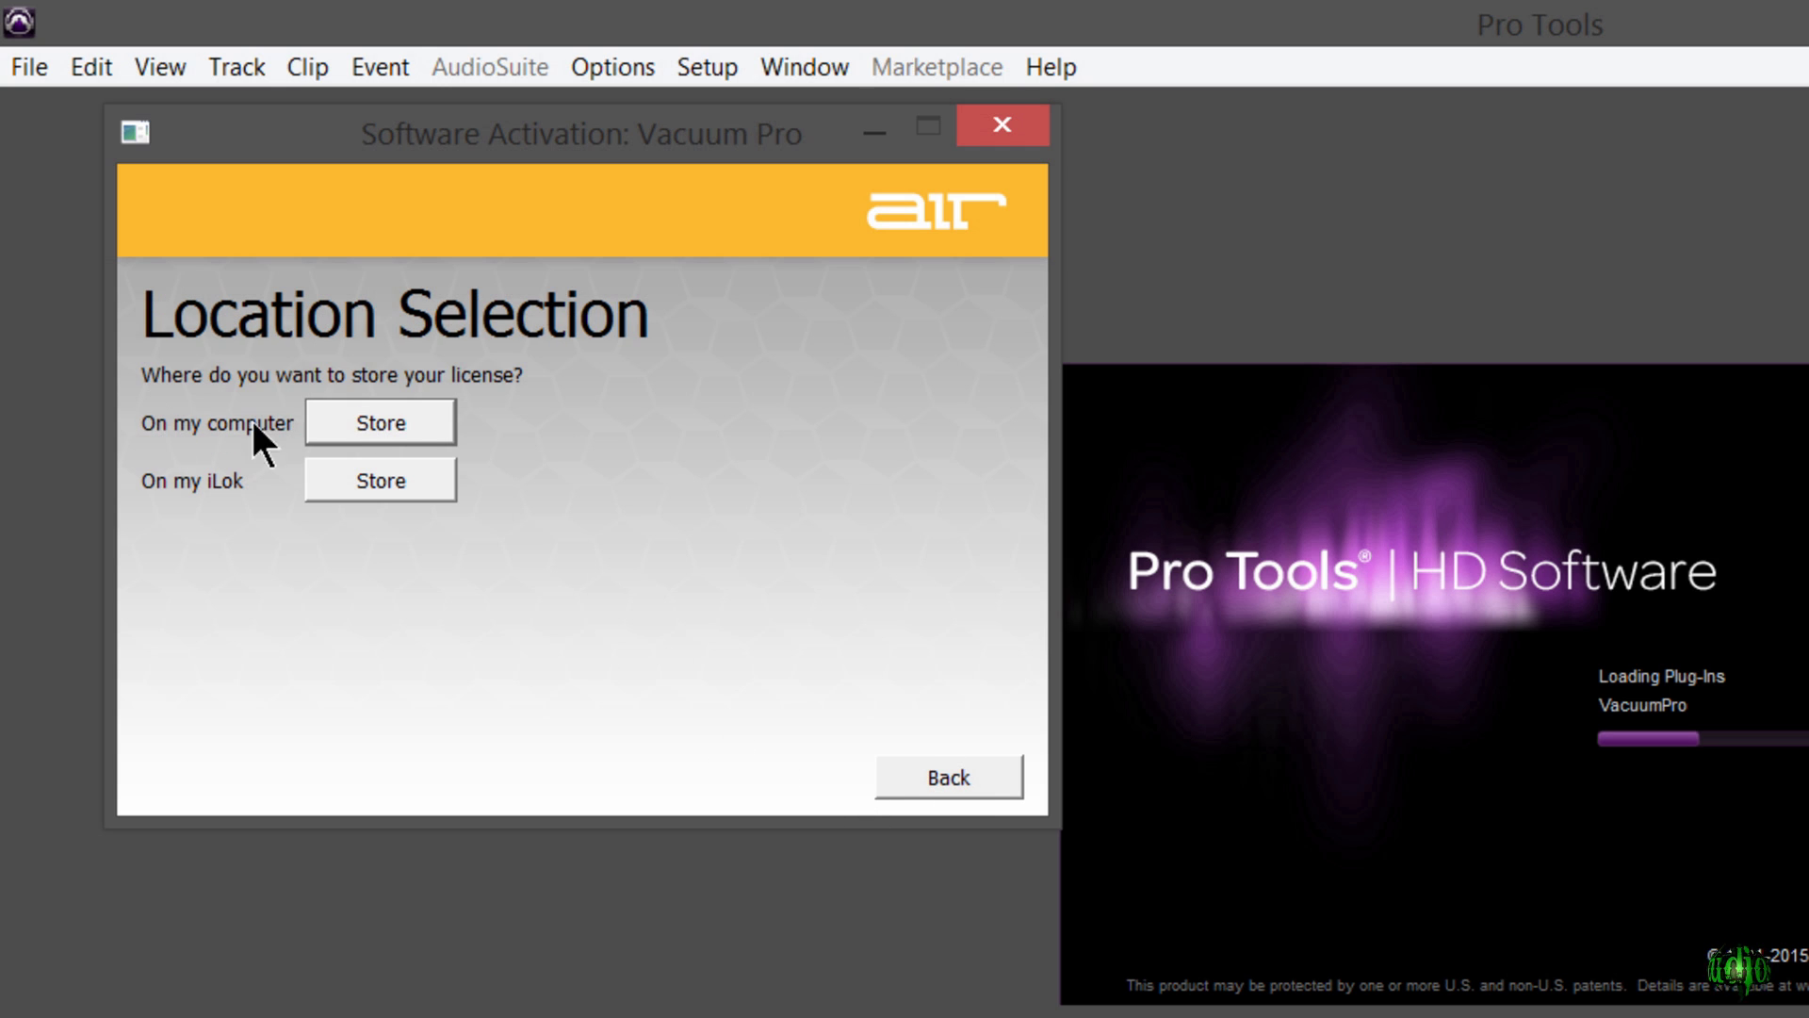
left_click(922, 777)
left_click(150, 440)
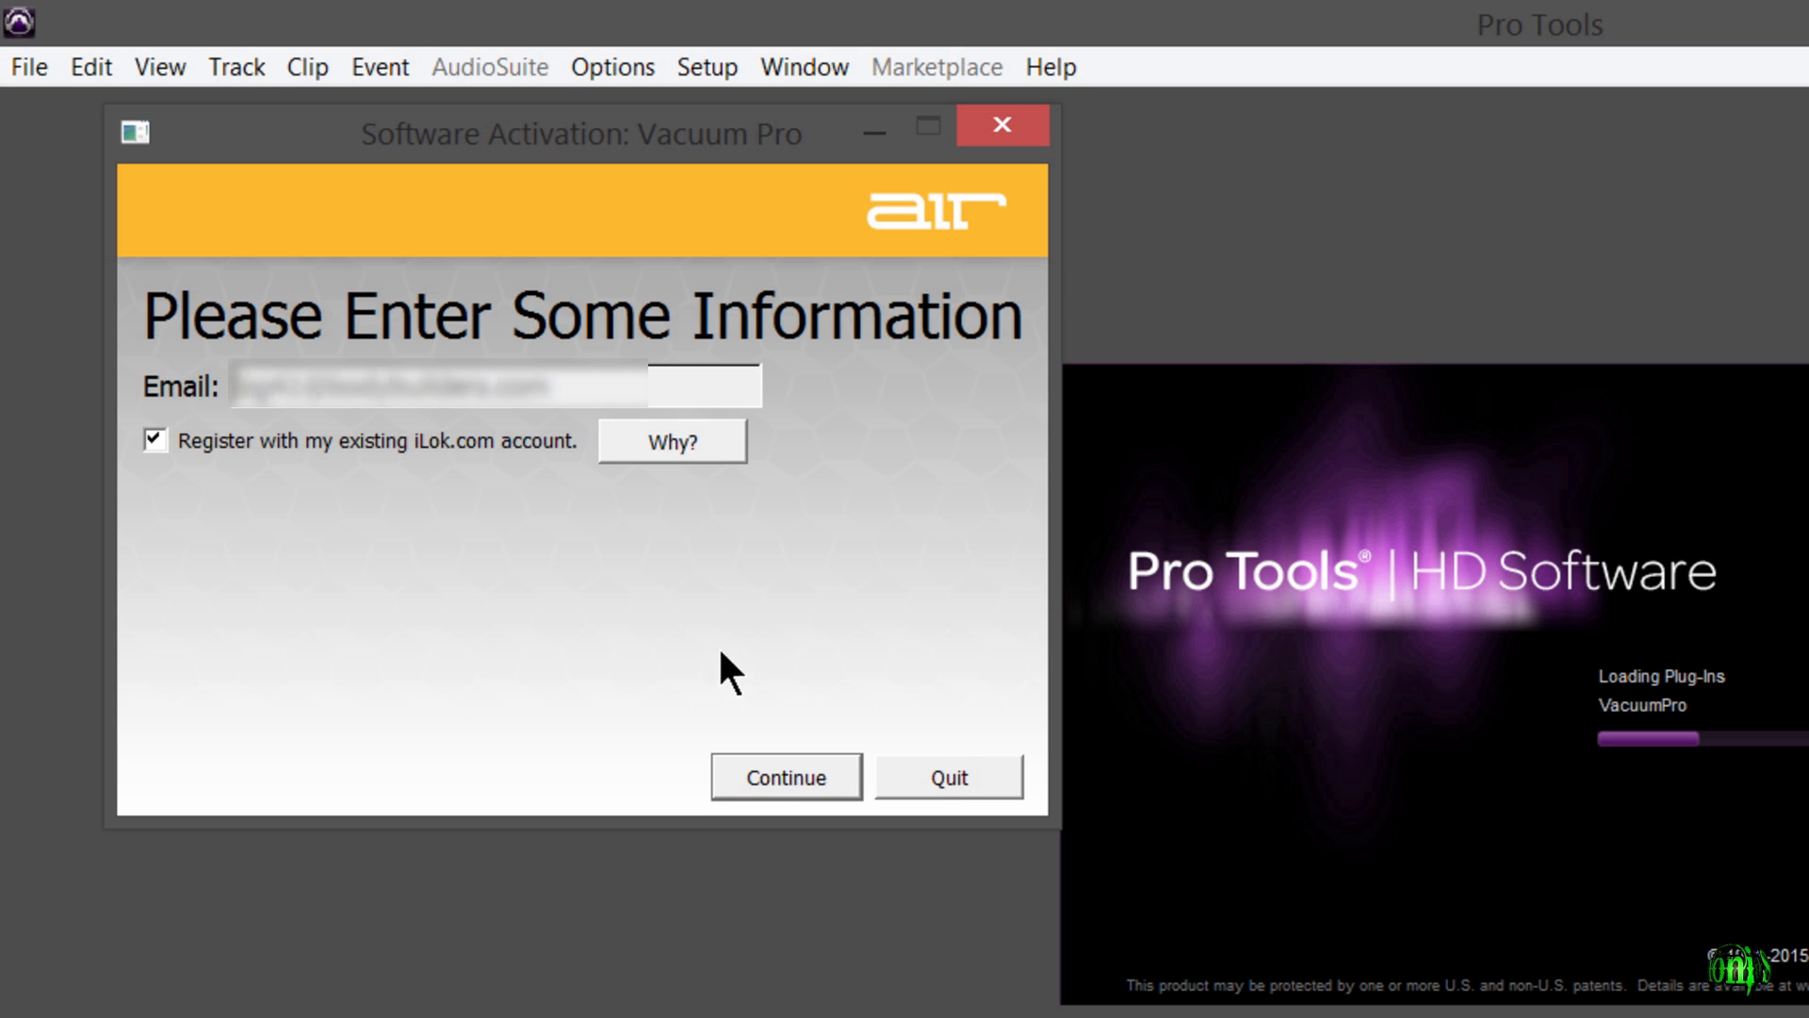
left_click(771, 792)
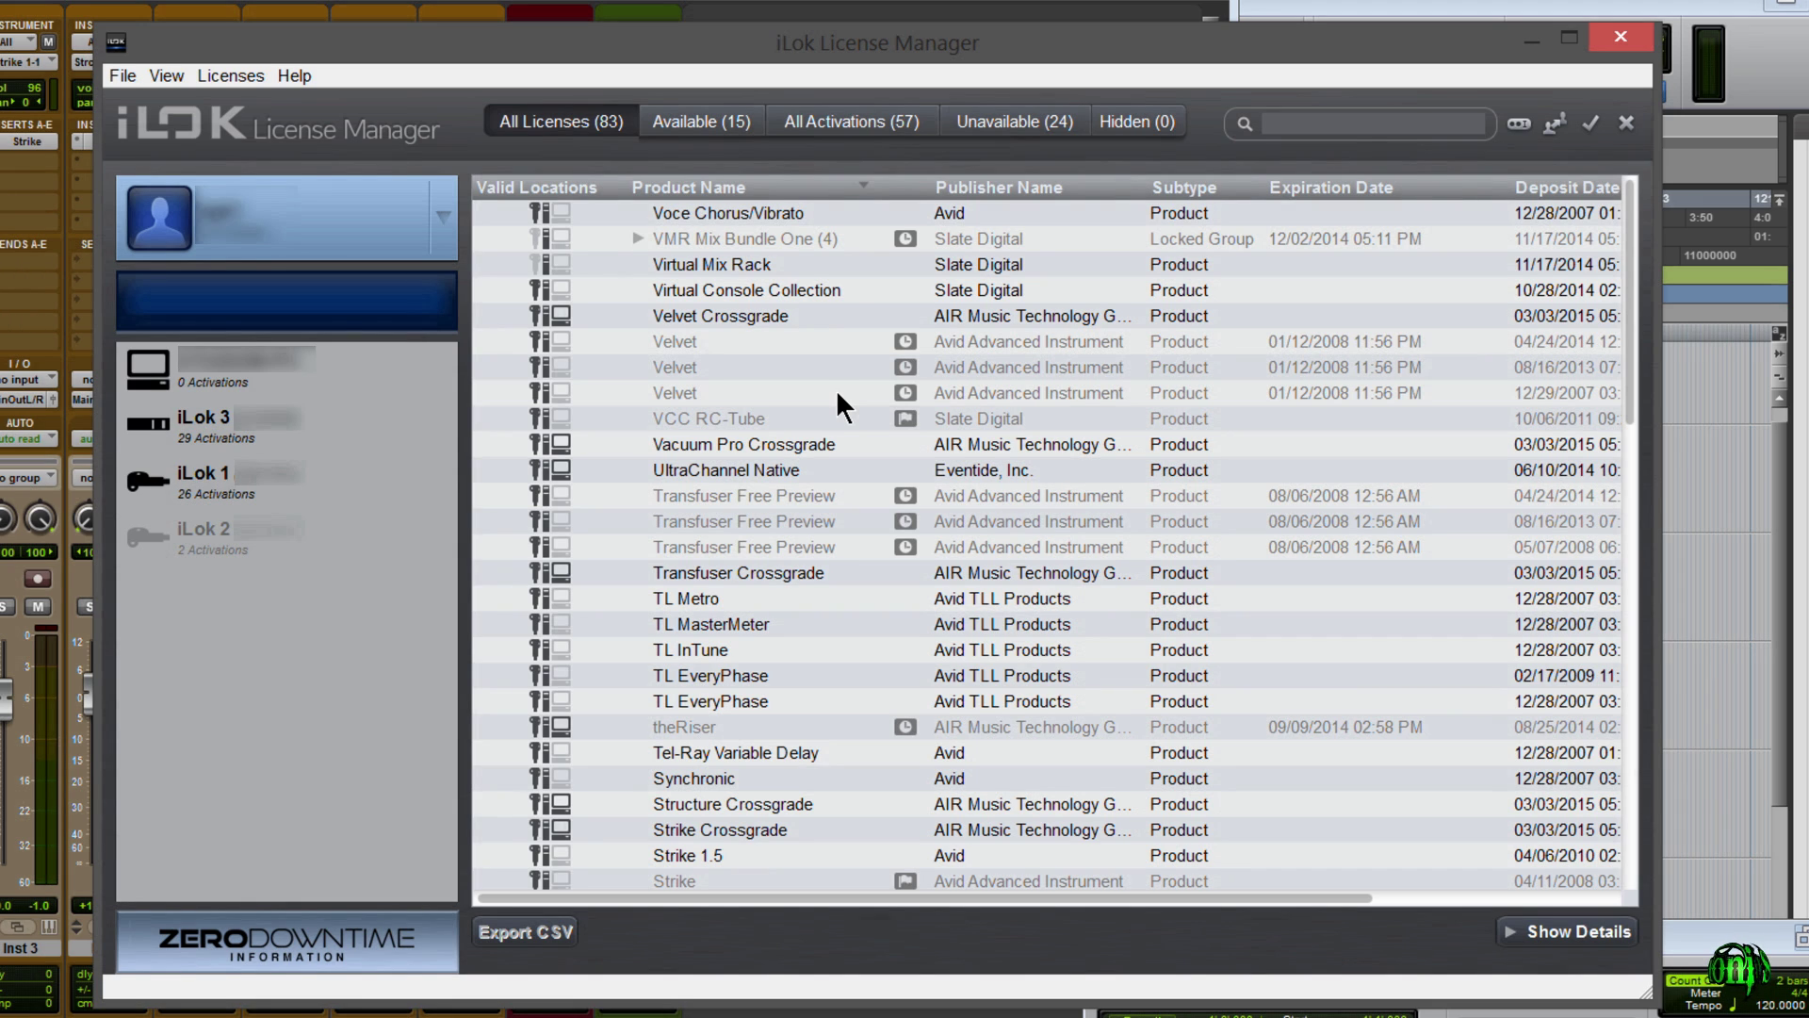
Select the Vacuum Pro, Transfuser, Structure and Strike Crossgrade rows, then filter to Available (15).
left_click(788, 445)
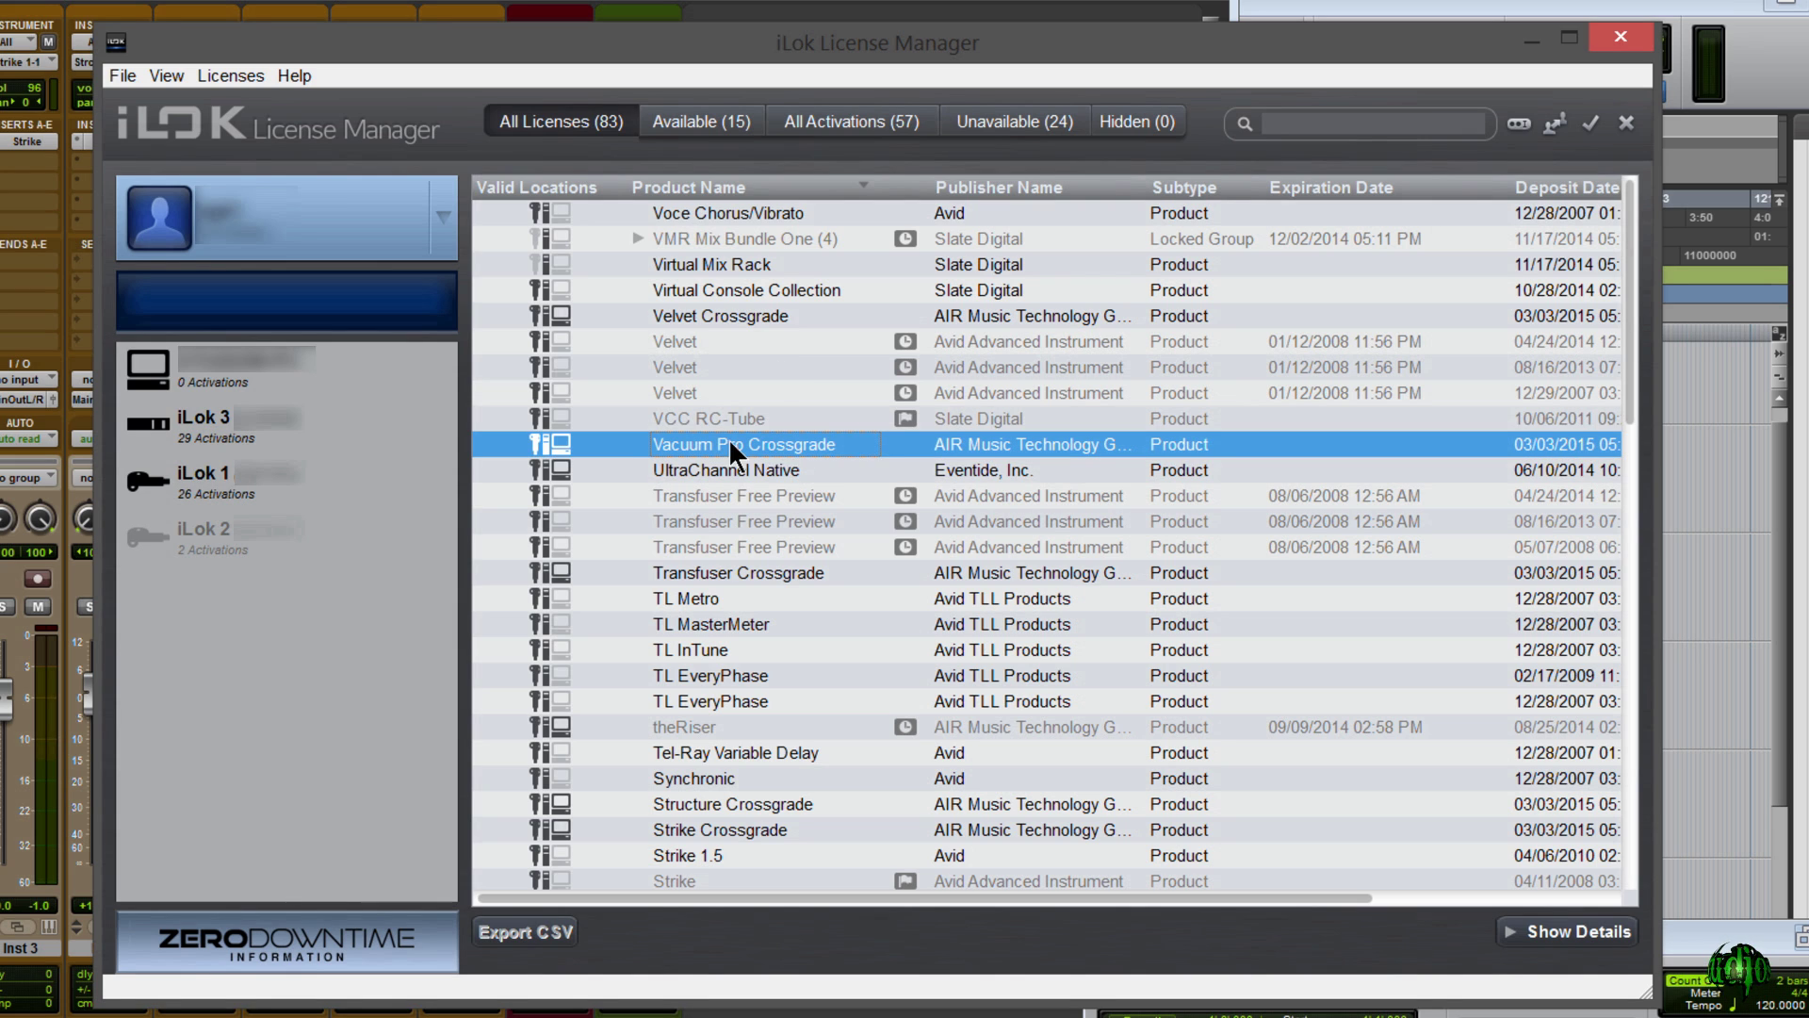
left_click(682, 568)
left_click(665, 809)
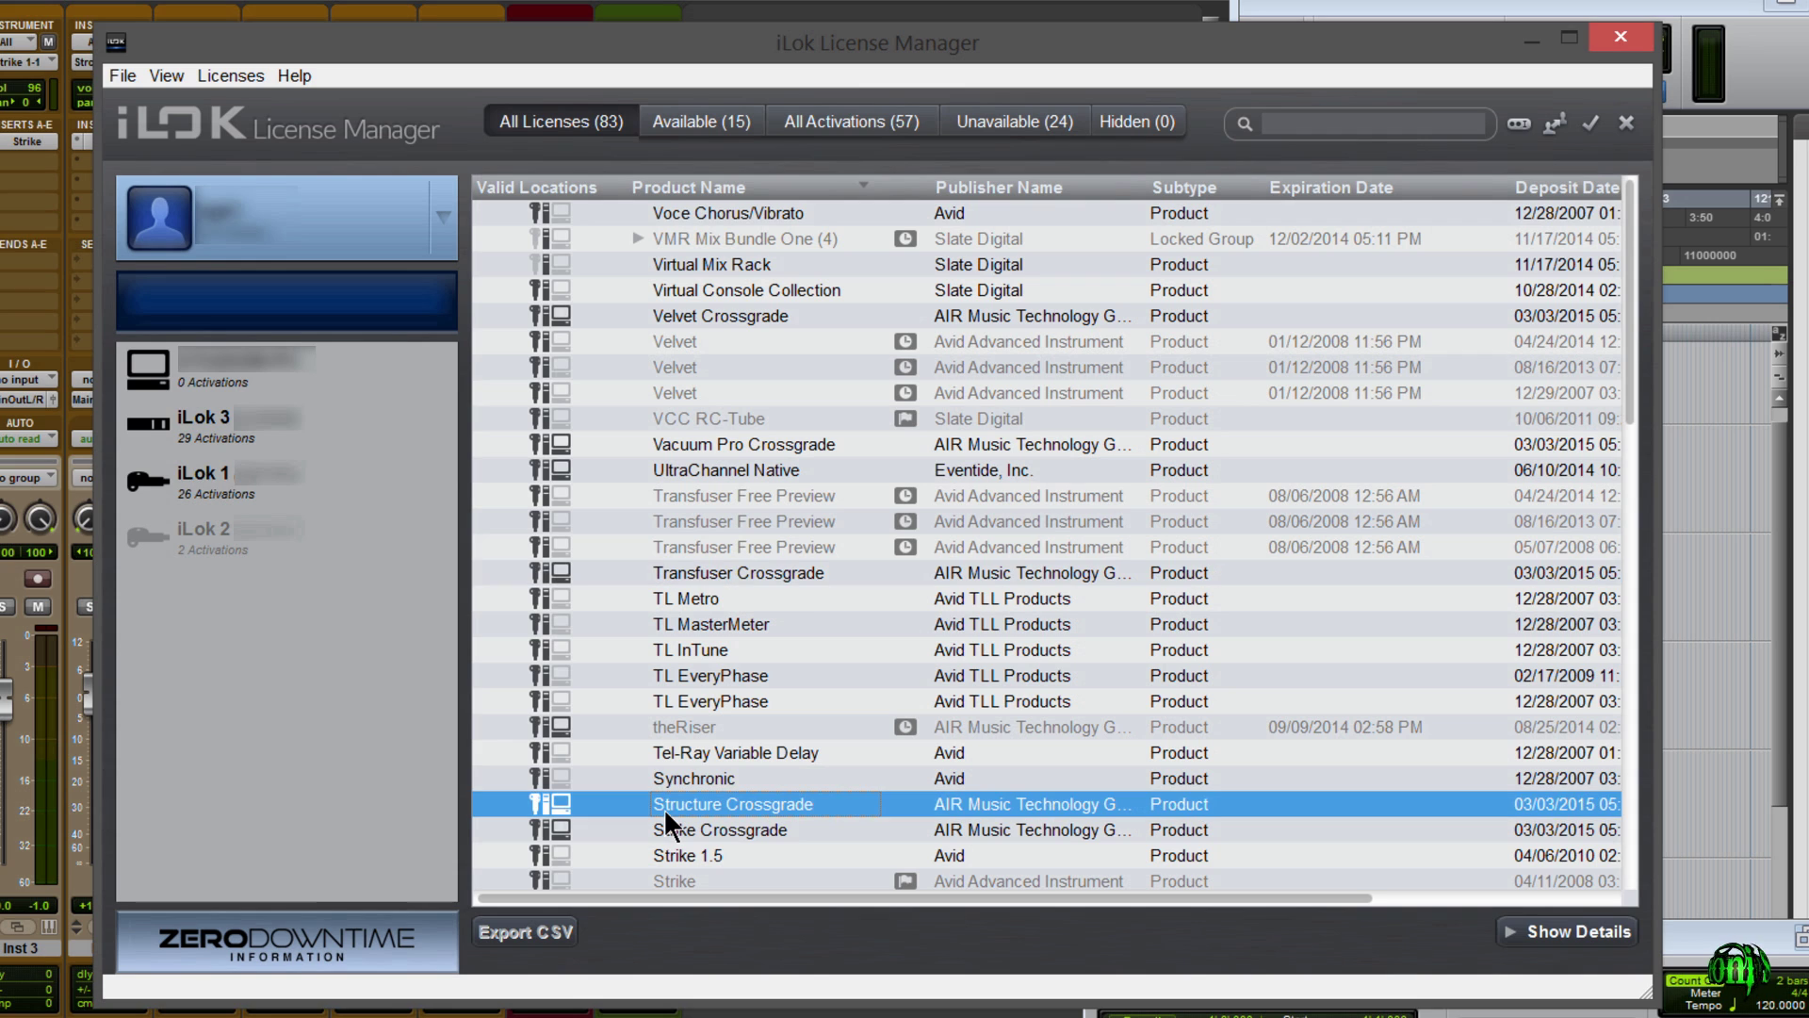
left_click(670, 829)
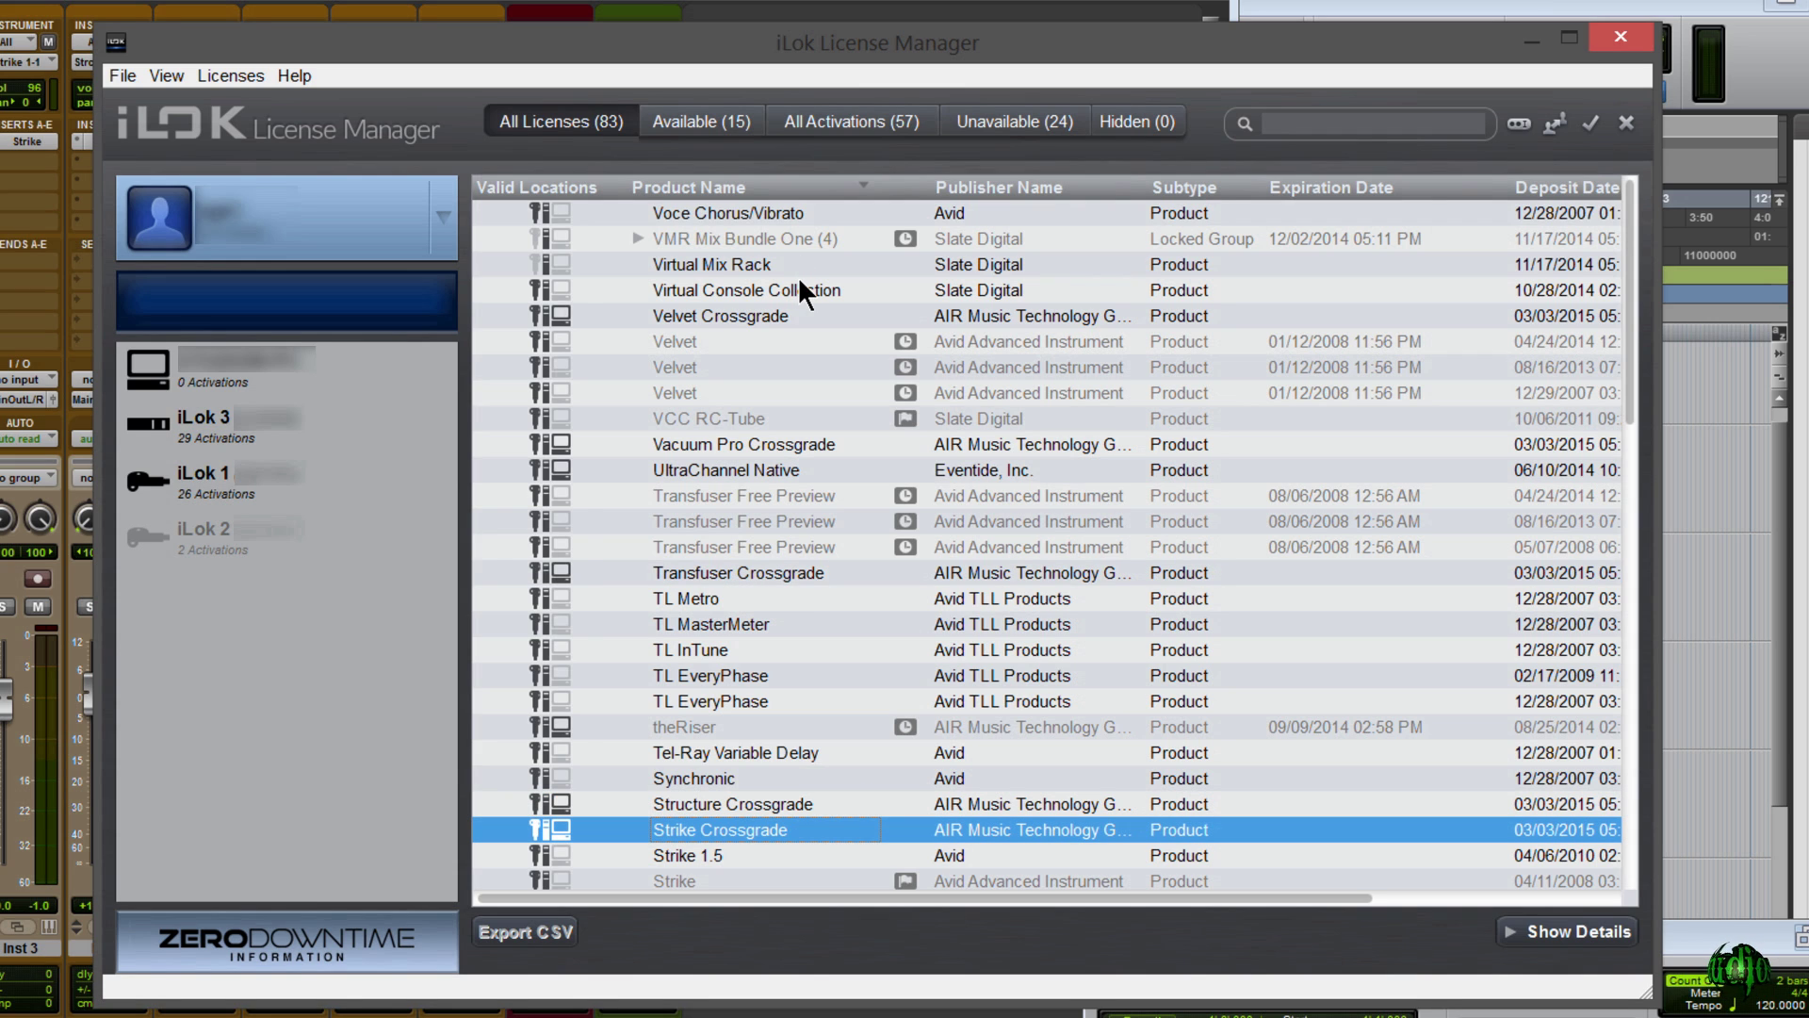
left_click(732, 128)
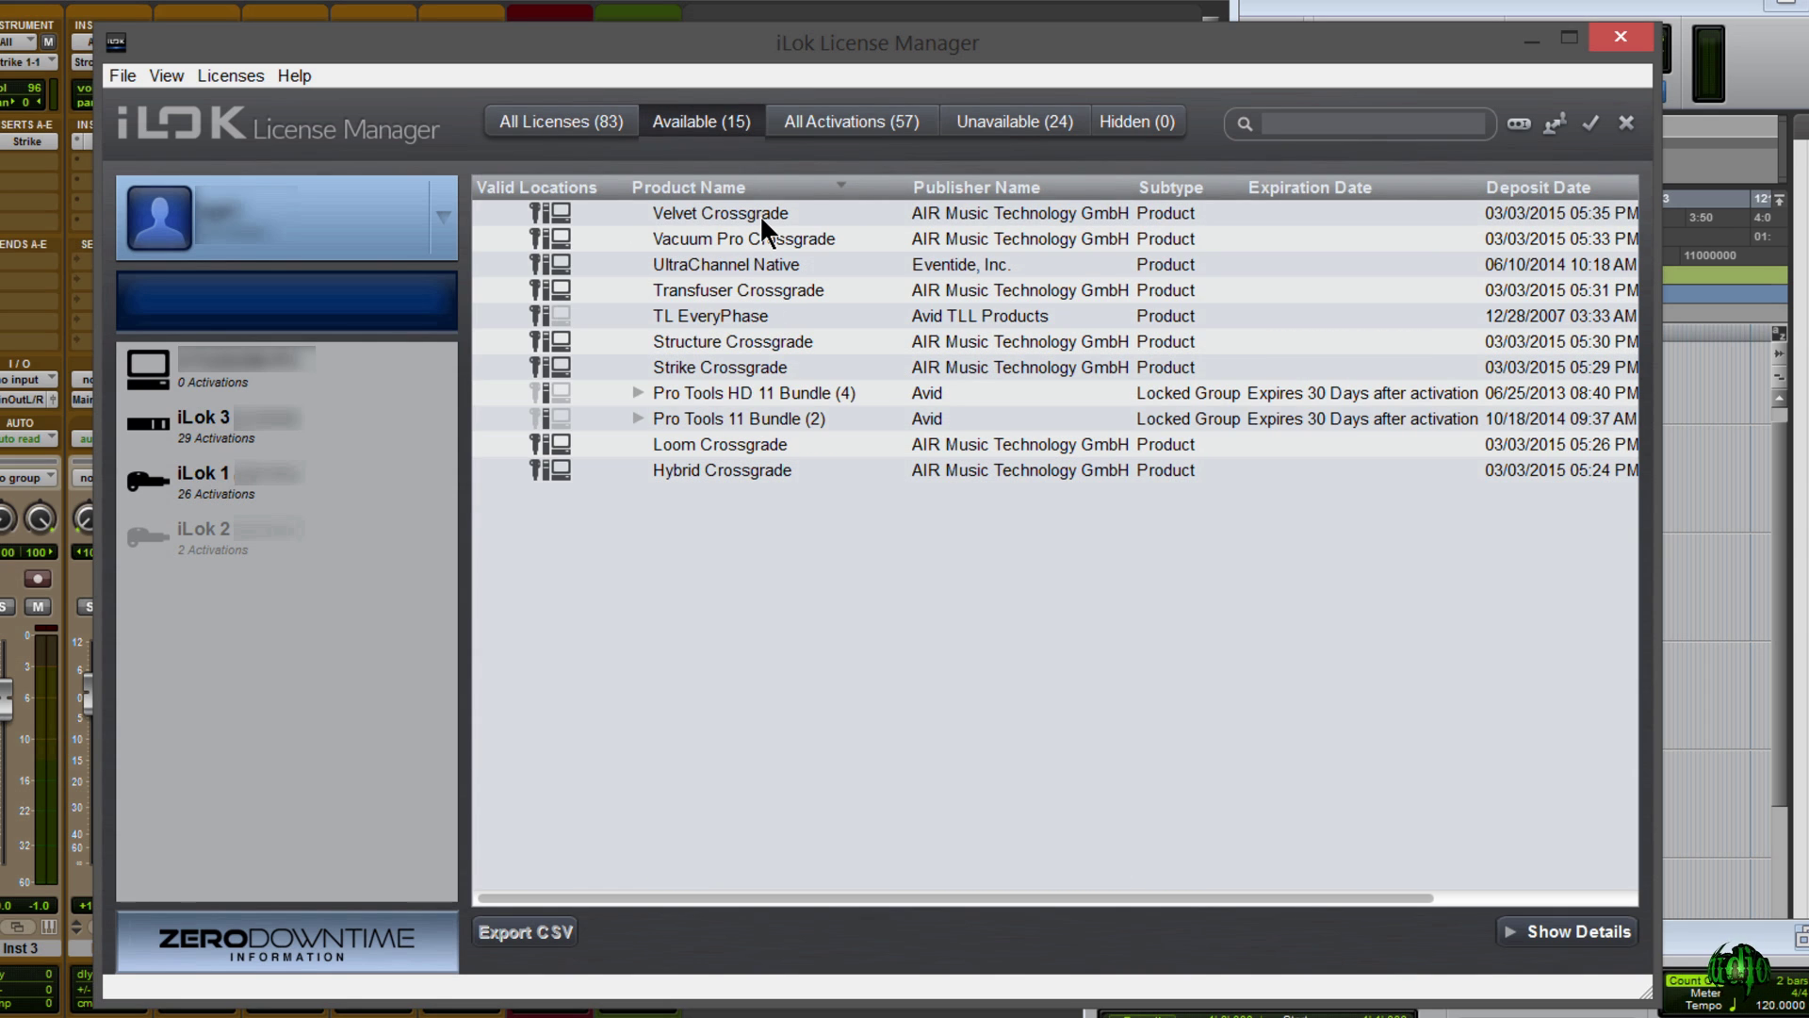
Review Velvet Crossgrade's license details, hide them, then select the Vacuum Pro and Transfuser Crossgrade rows.
left_click(698, 215)
right_click(687, 213)
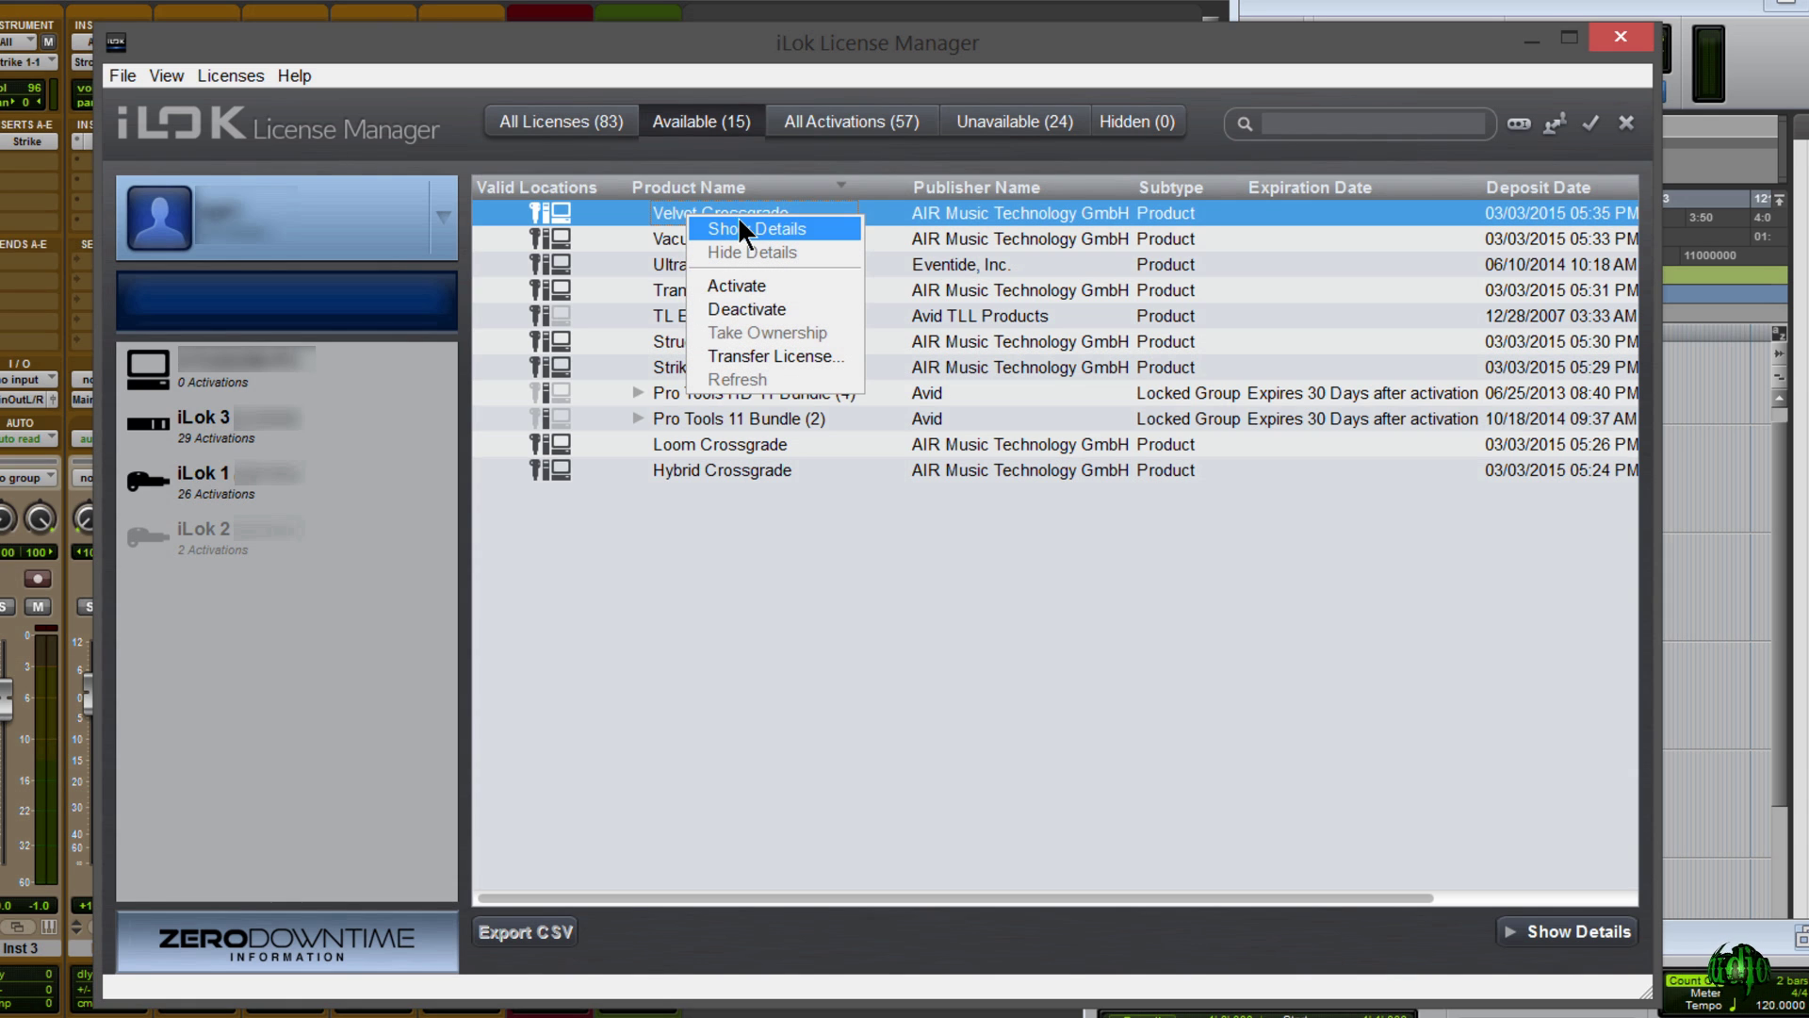
left_click(737, 228)
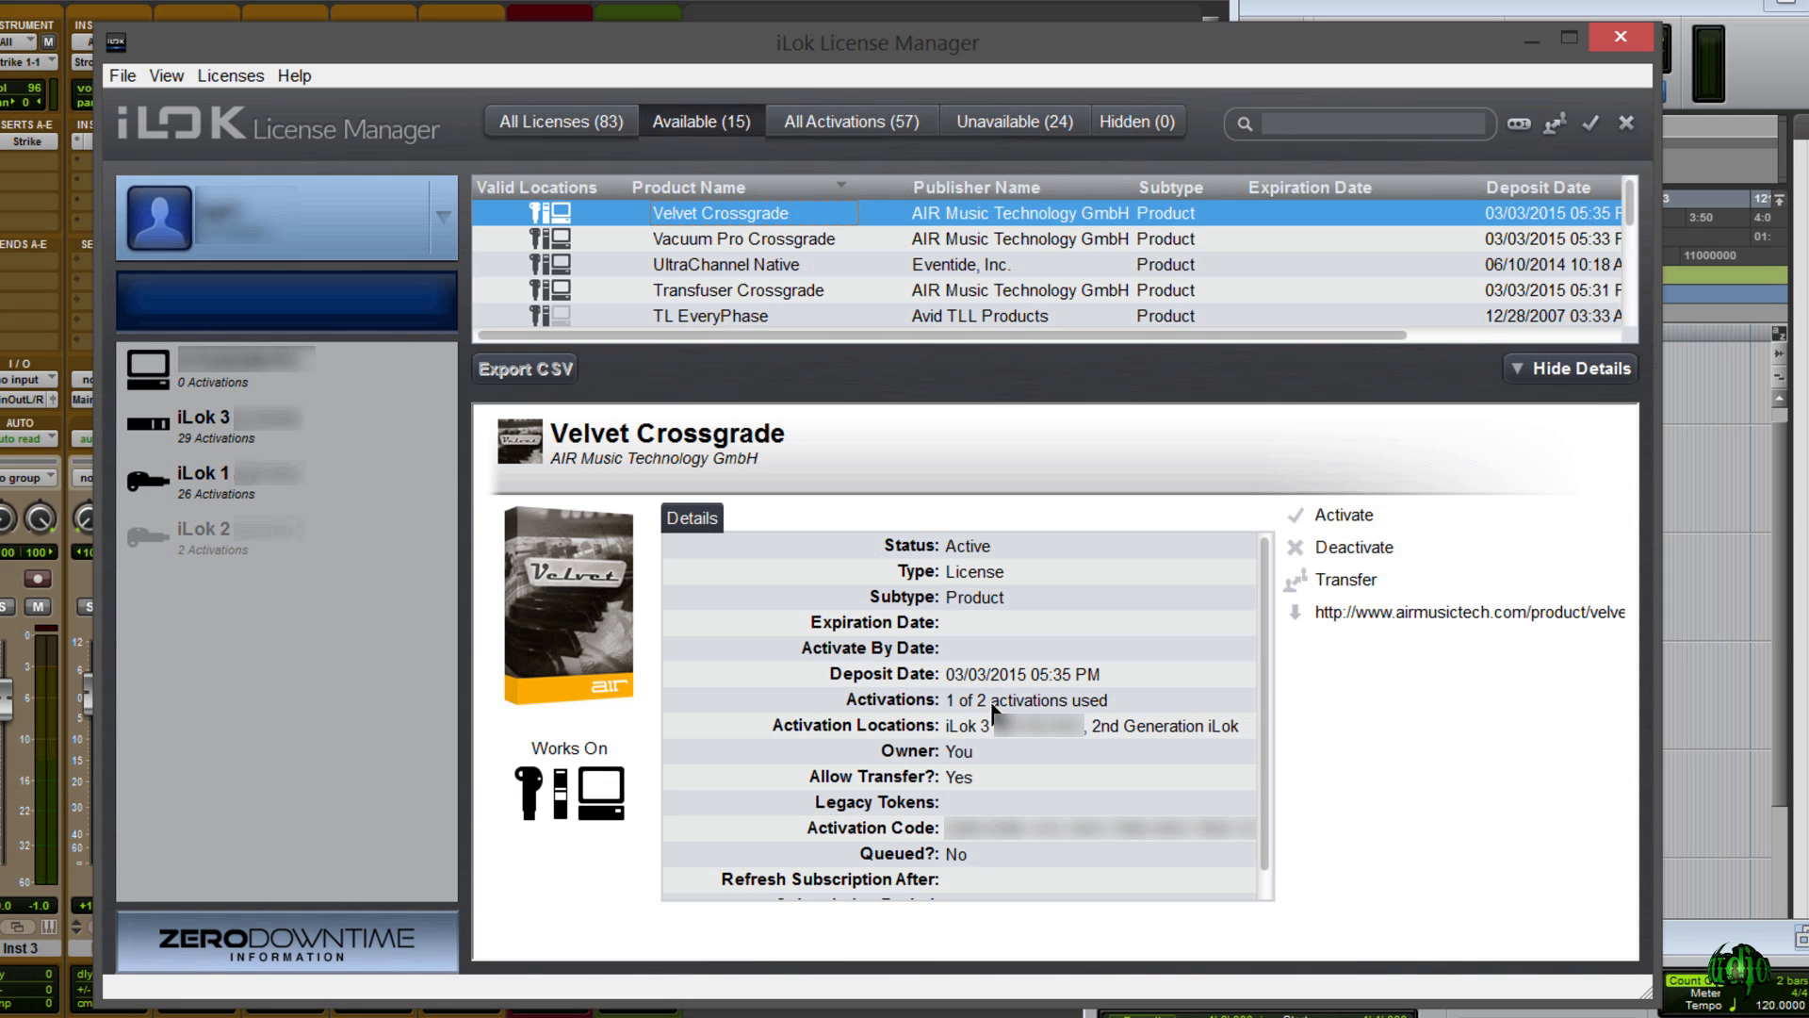
left_click(1545, 367)
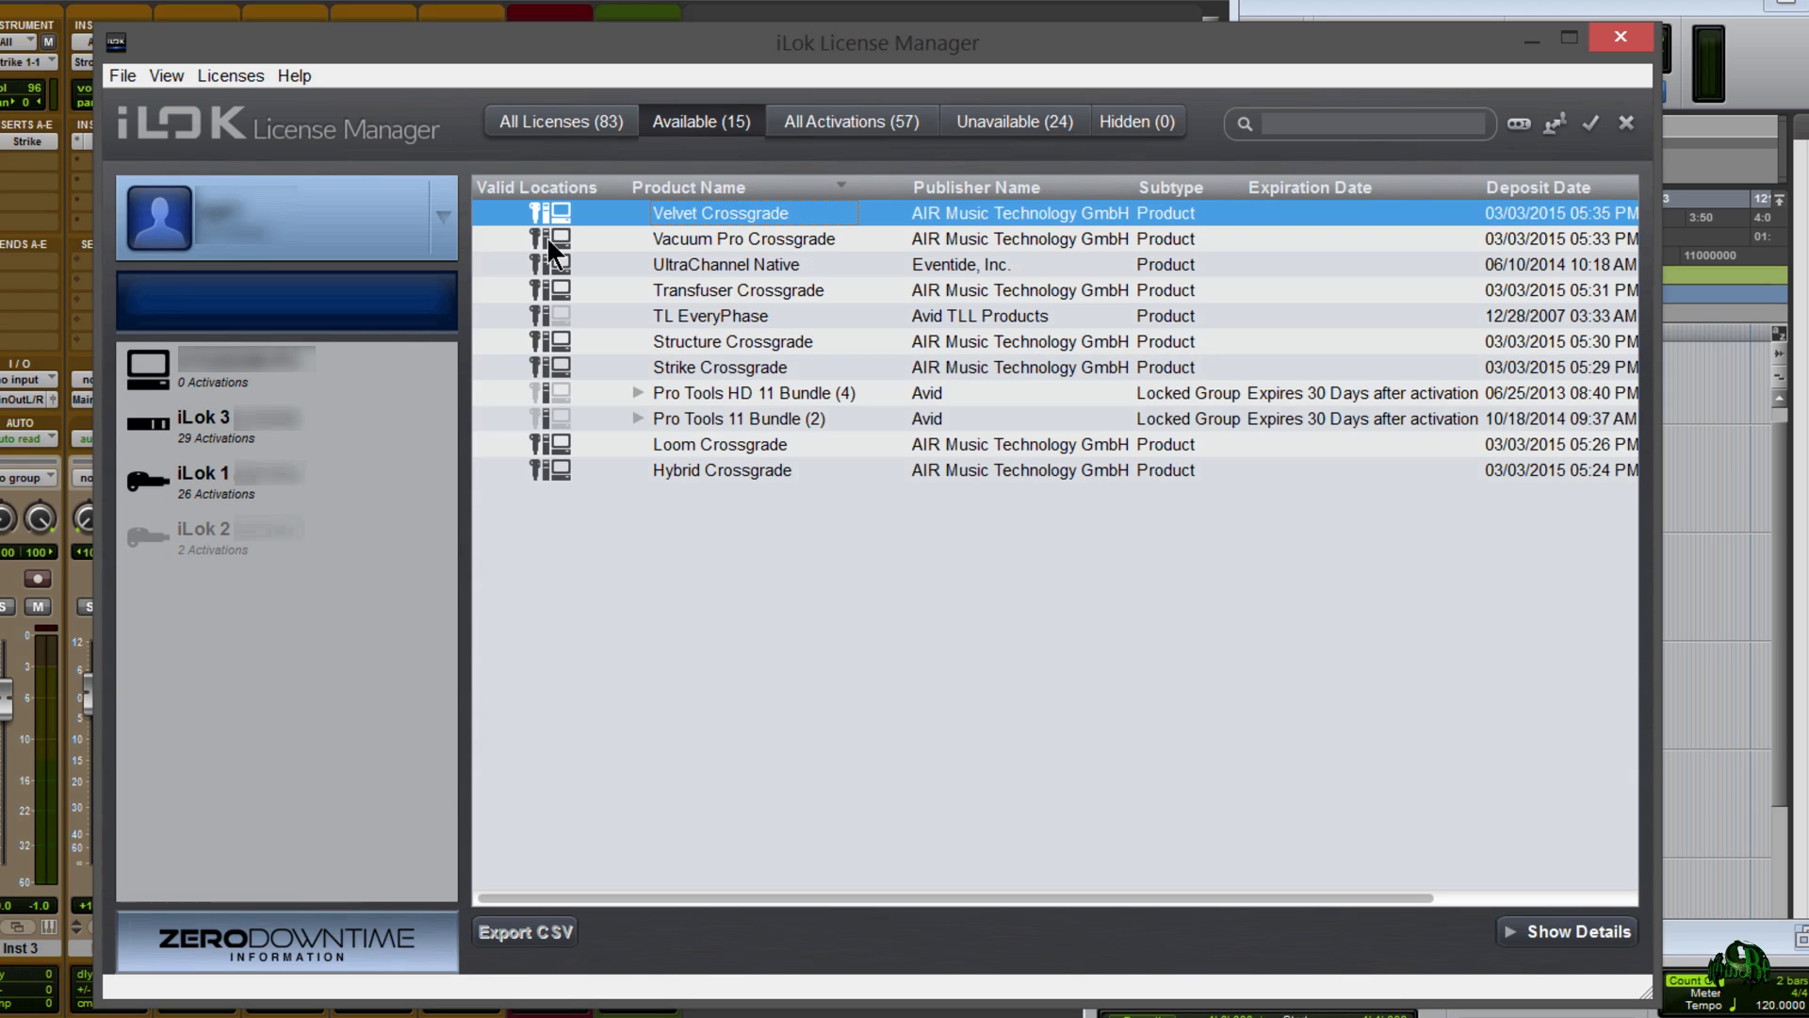
left_click(681, 241)
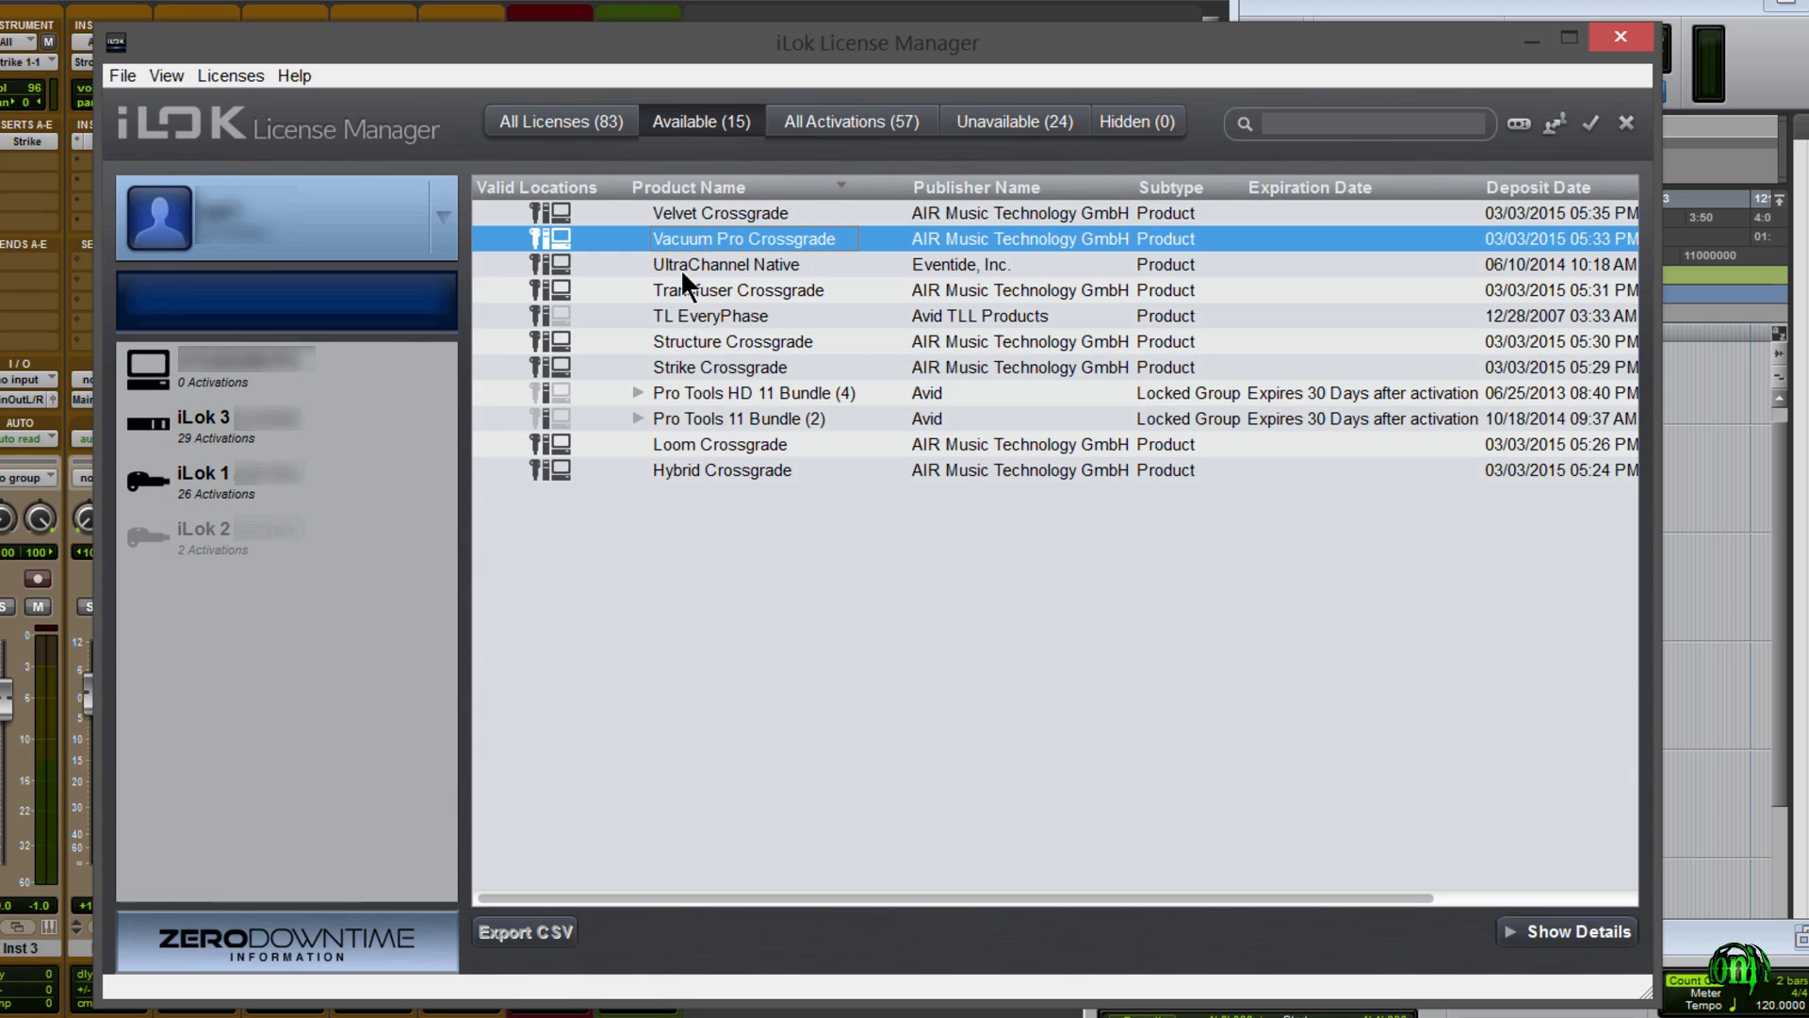
left_click(684, 287)
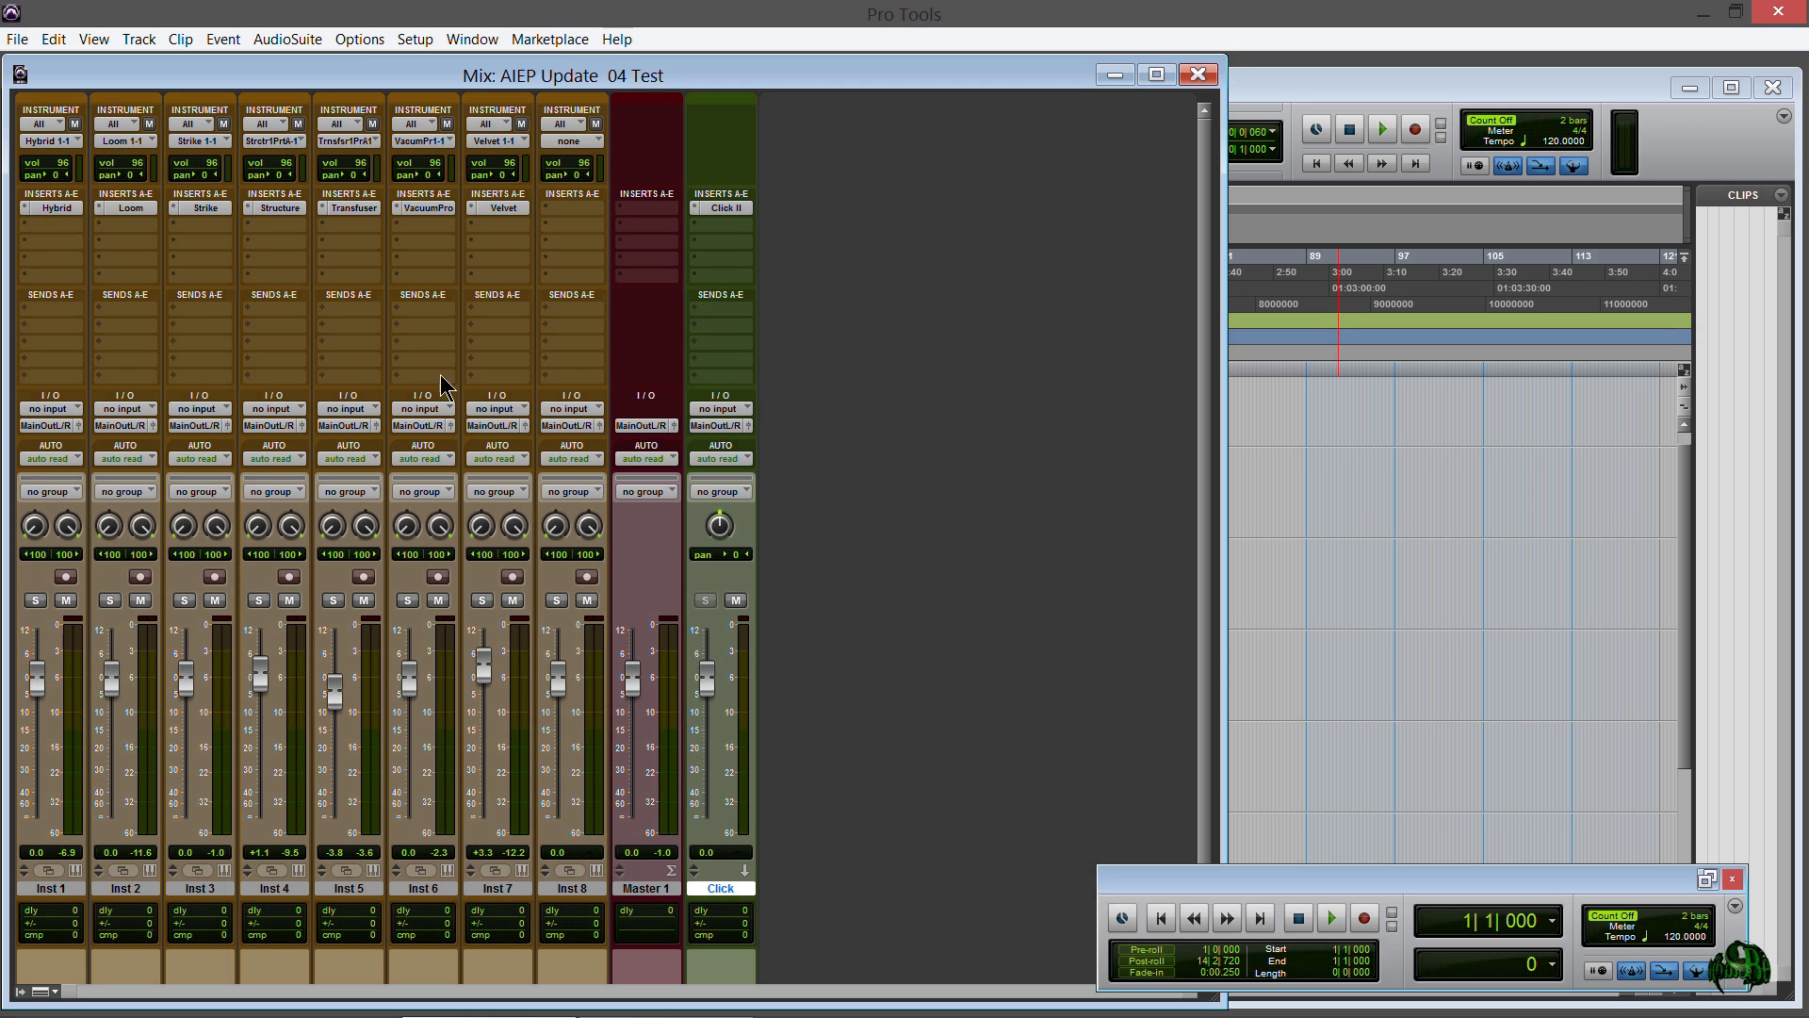
Open and play-test Hybrid on Inst 1, Loom on Inst 2 and Strike on Inst 3, then stop Strike's pattern.
left_click(49, 207)
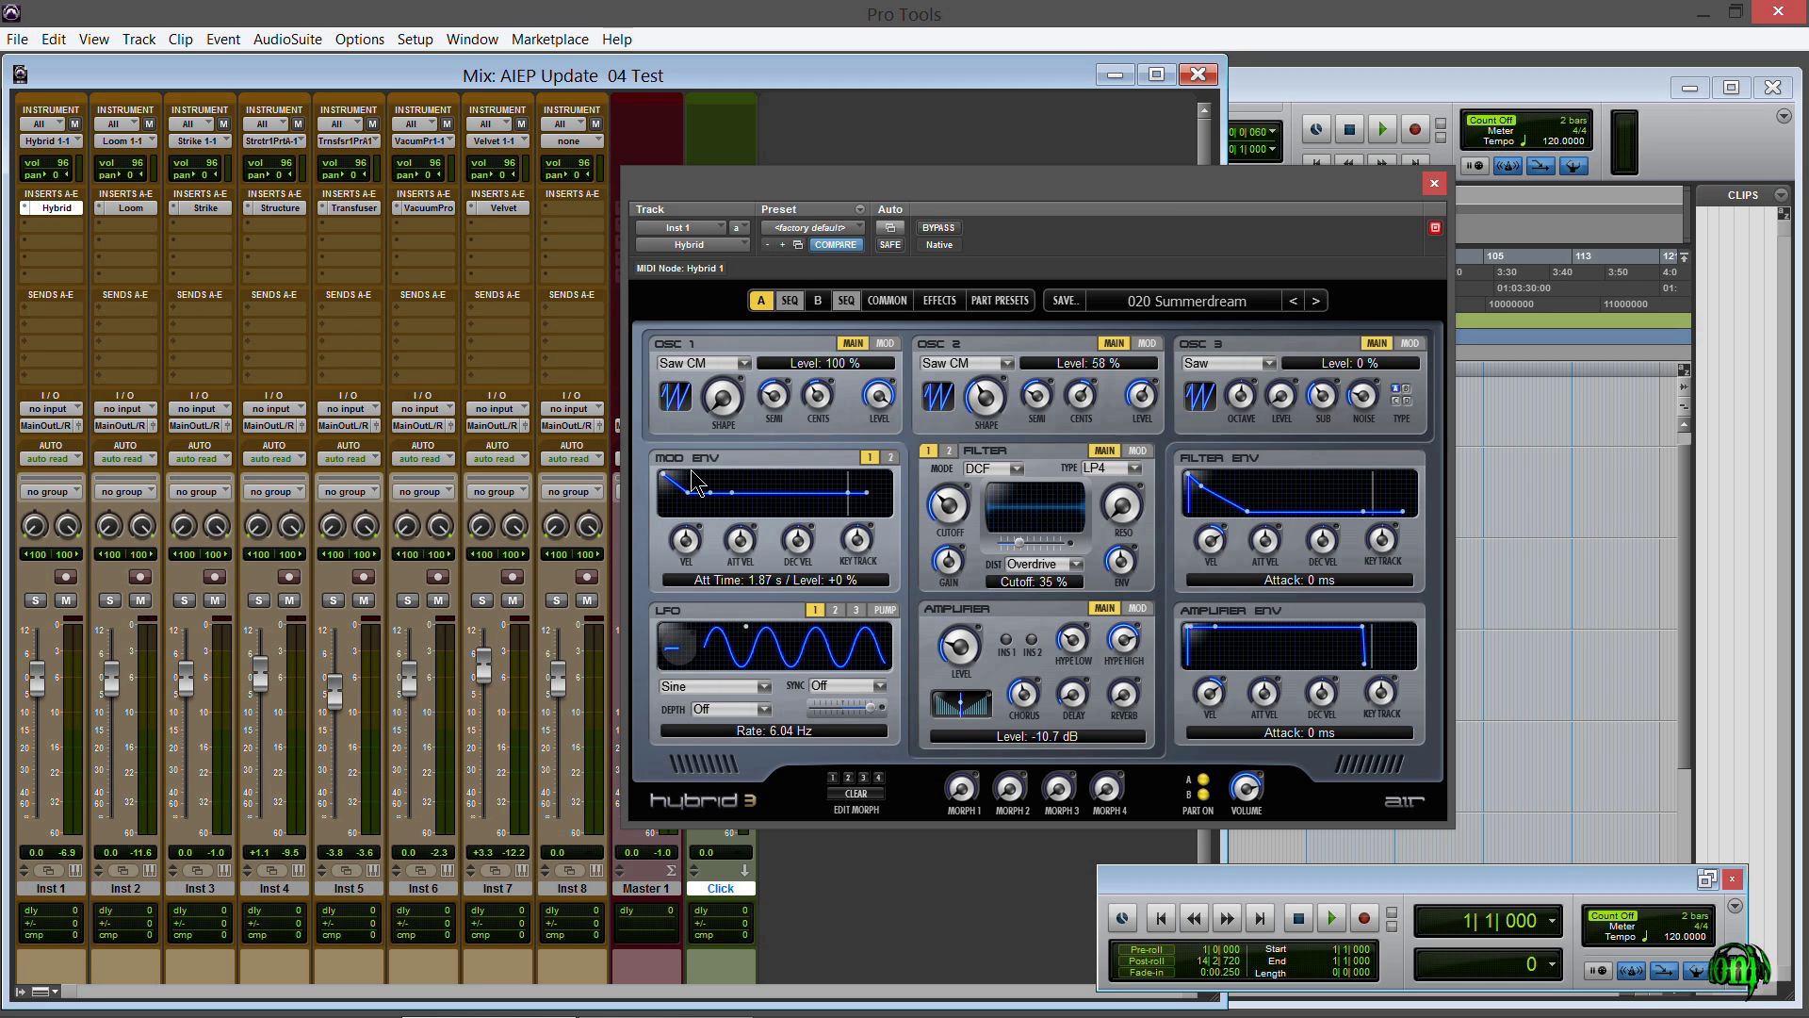
left_click_drag(1155, 195, 1046, 184)
left_click(65, 575)
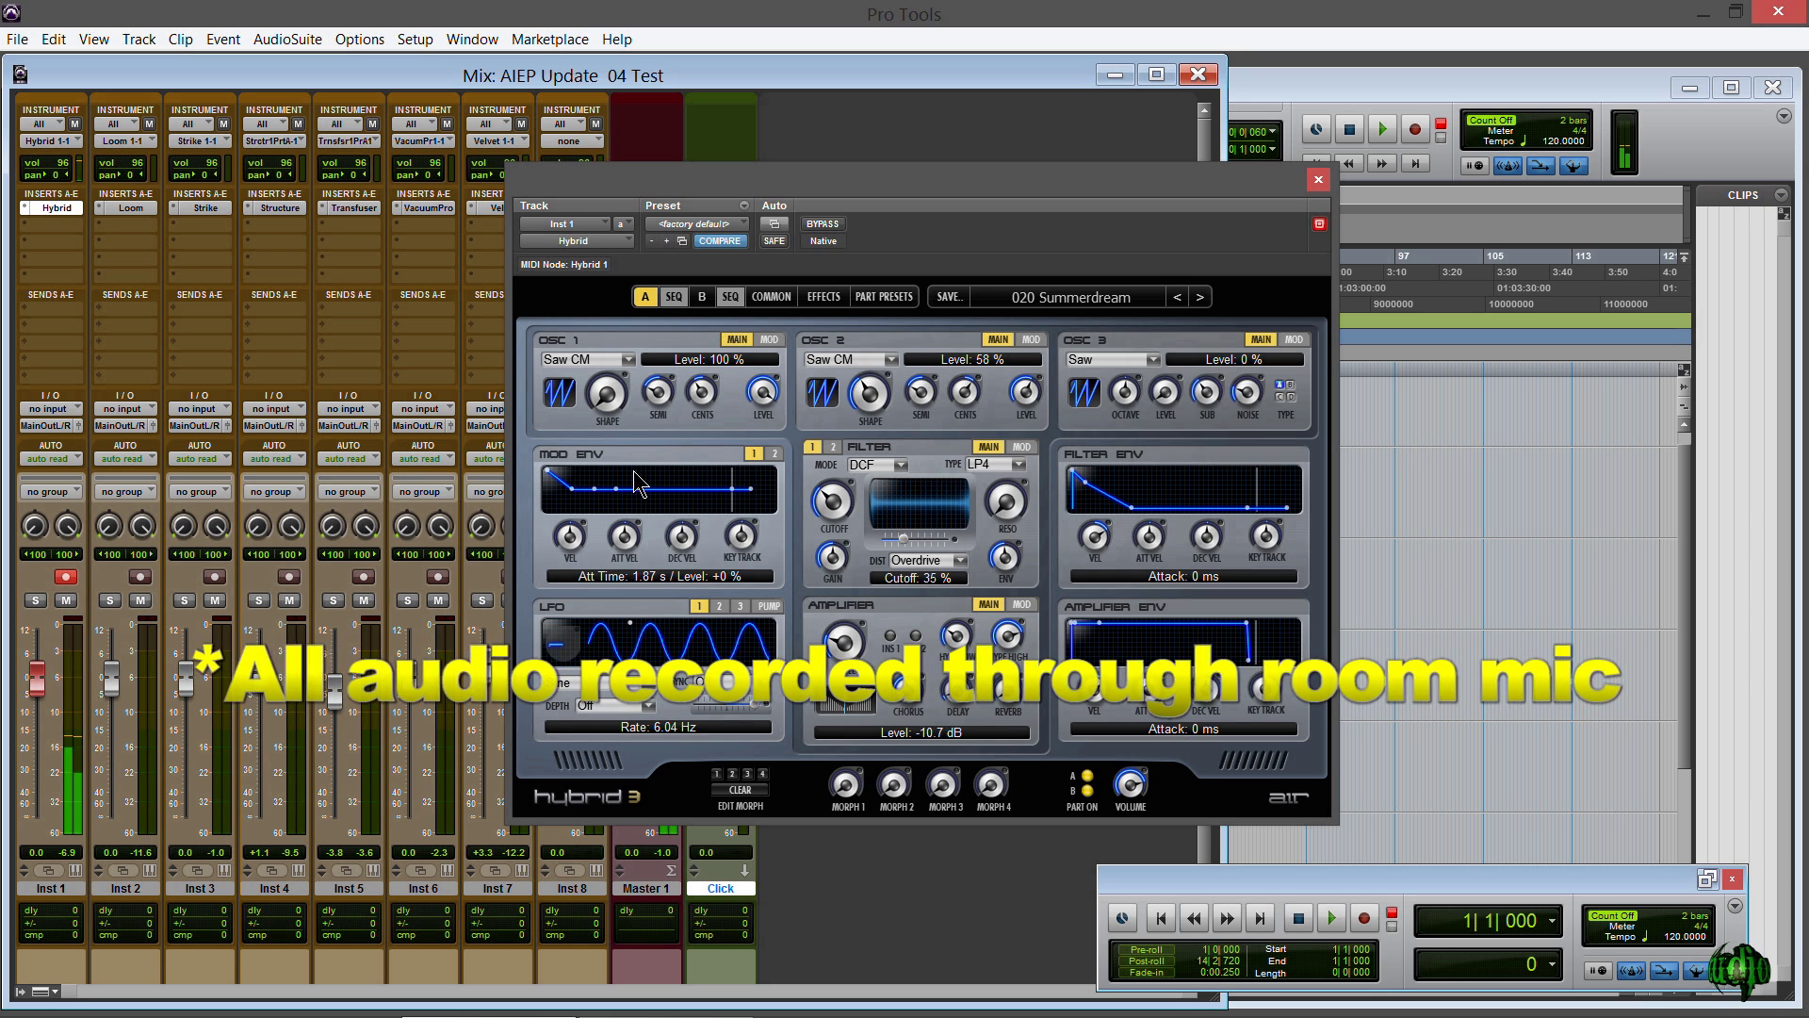
left_click(133, 209)
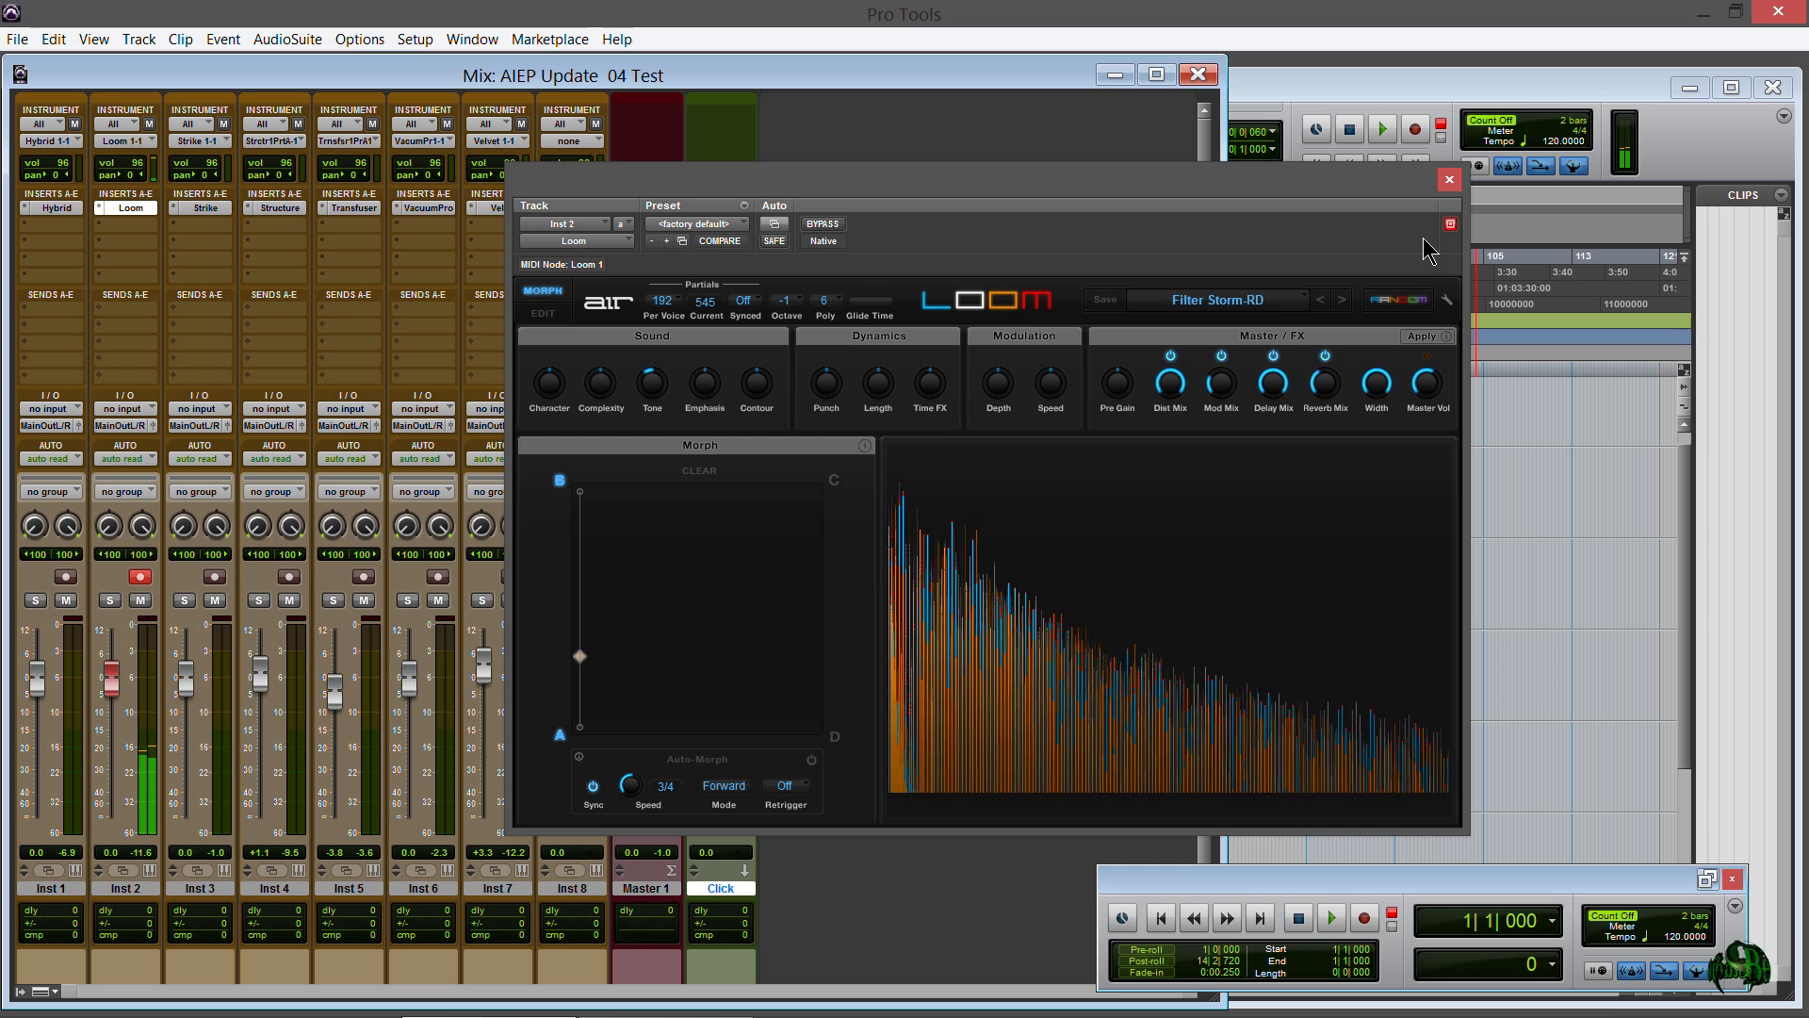
left_click(185, 207)
left_click(215, 576)
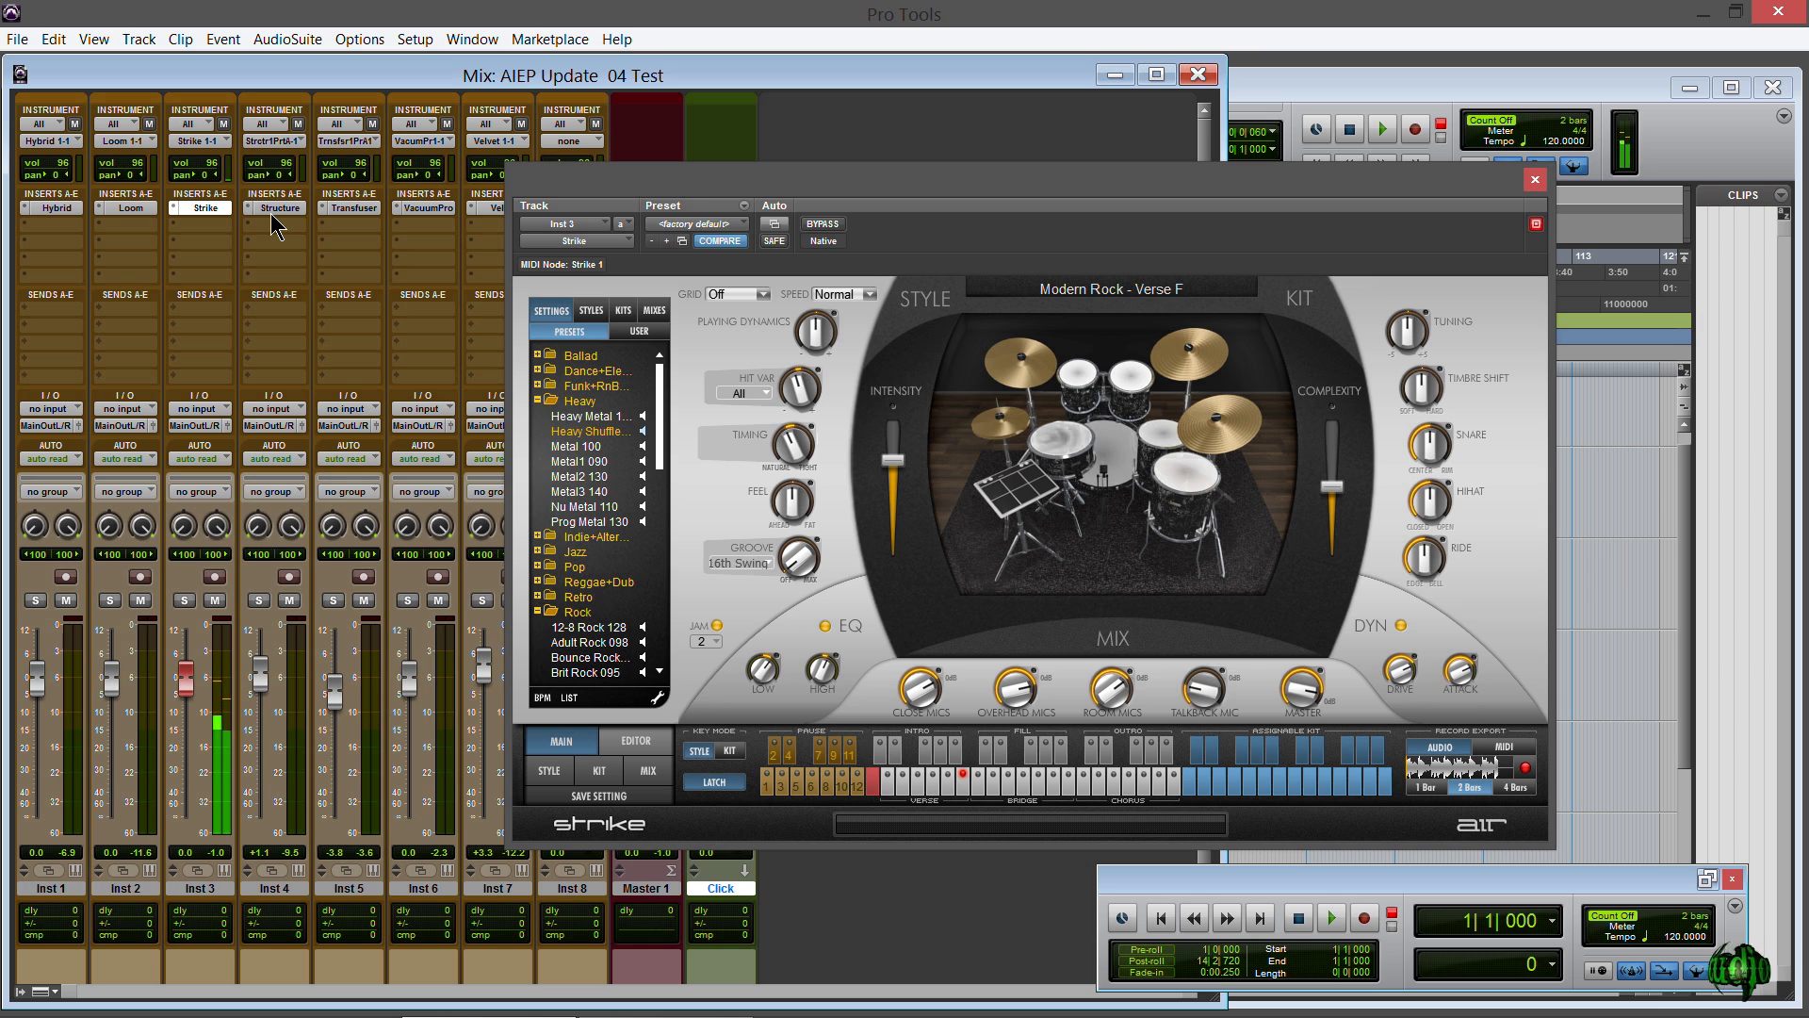
left_click(855, 799)
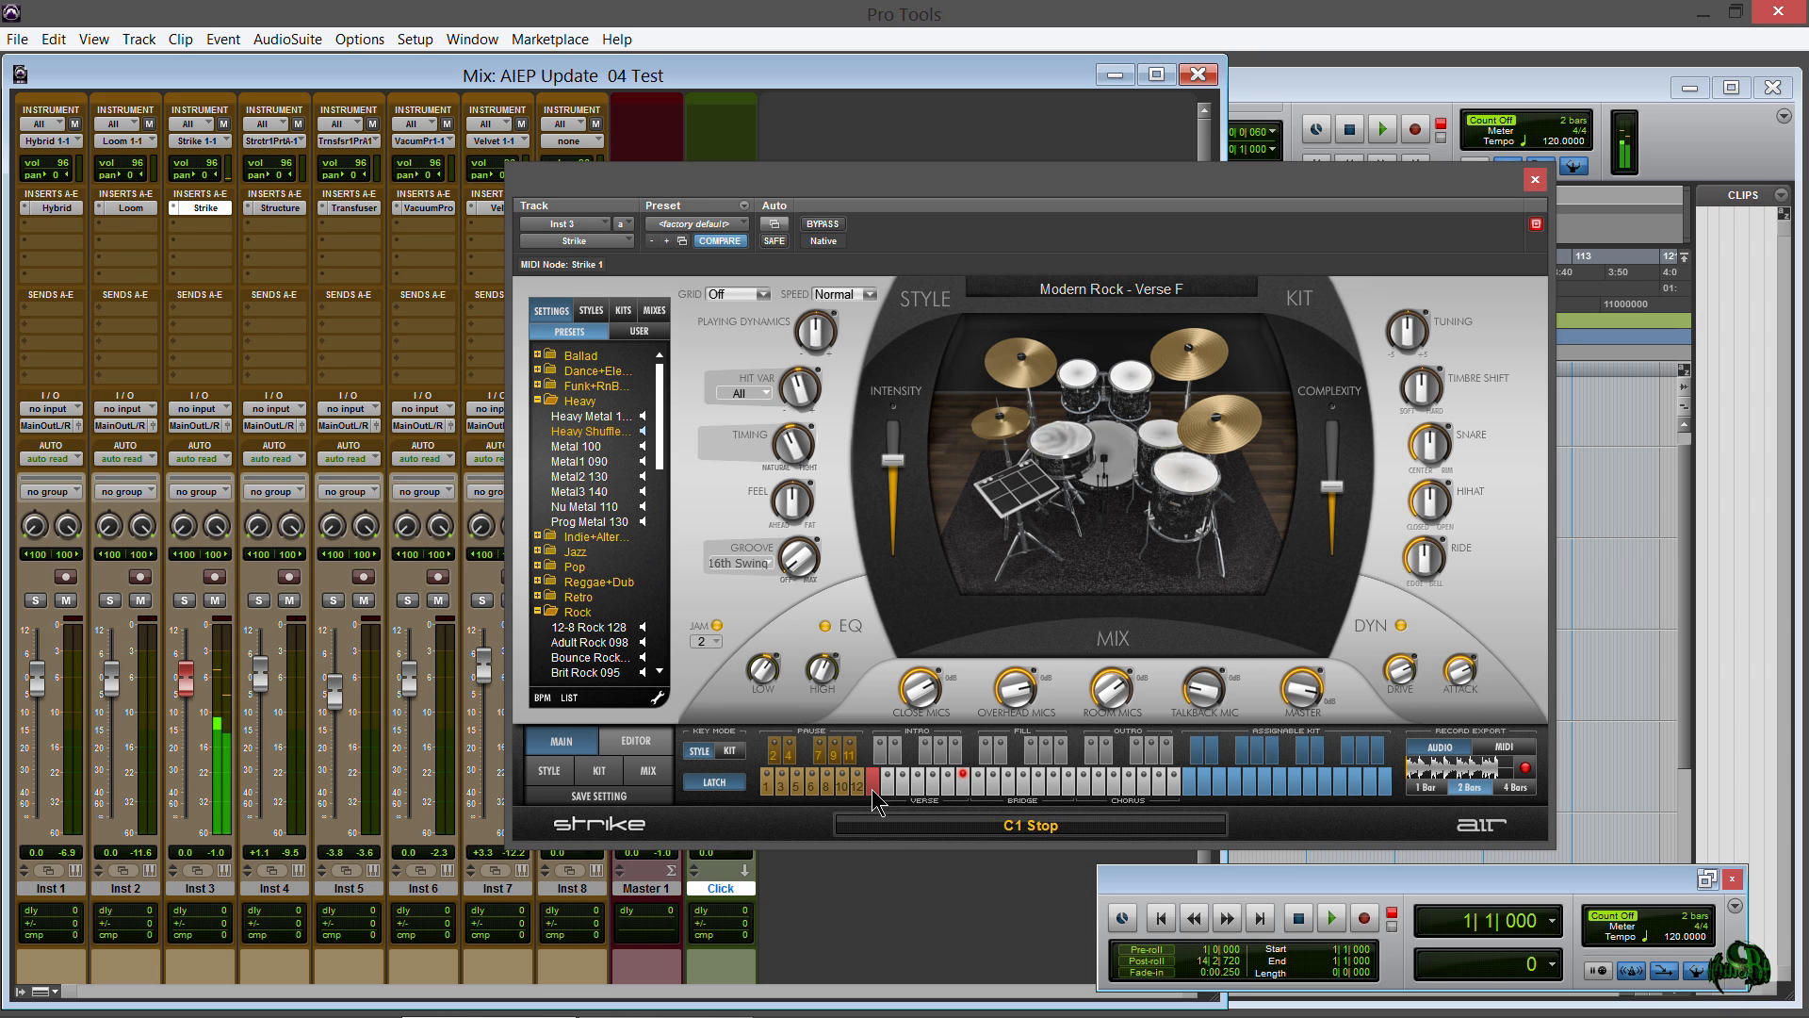
Open and play Structure, Transfuser and VacuumPro on Inst 4–6, lowering Inst 5 to -7.0 dB.
left_click(280, 208)
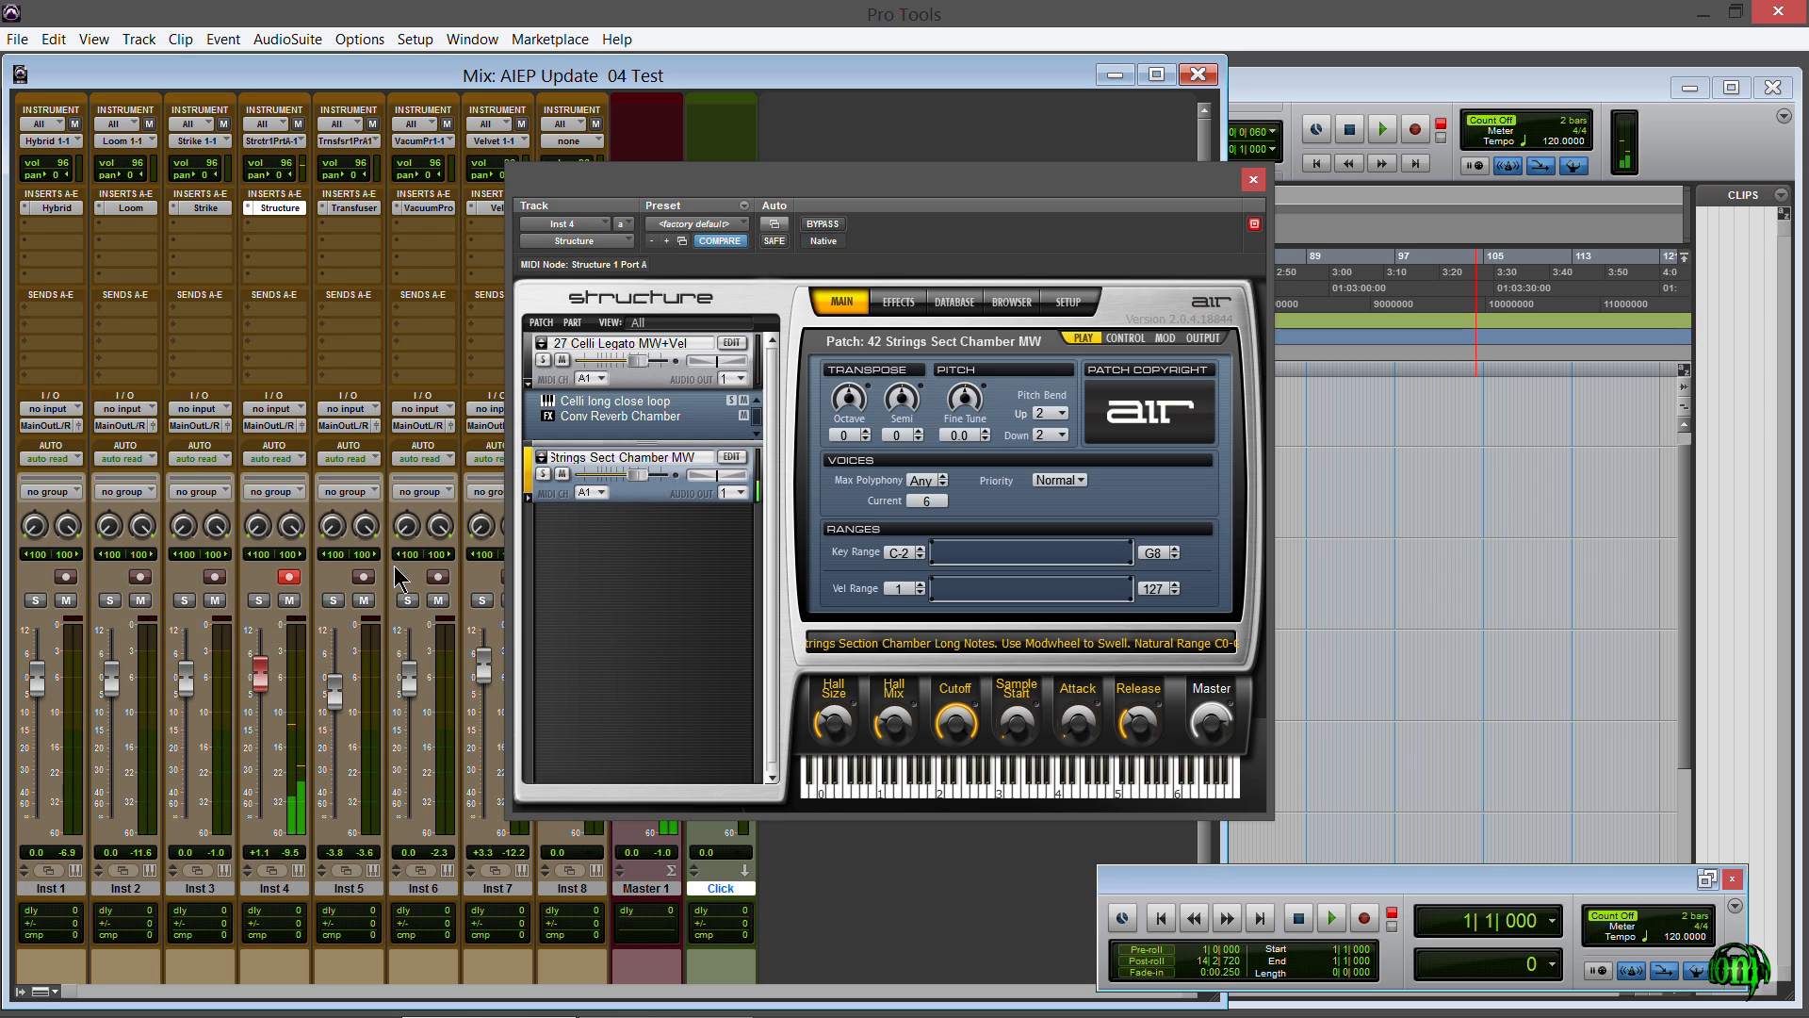
left_click(354, 208)
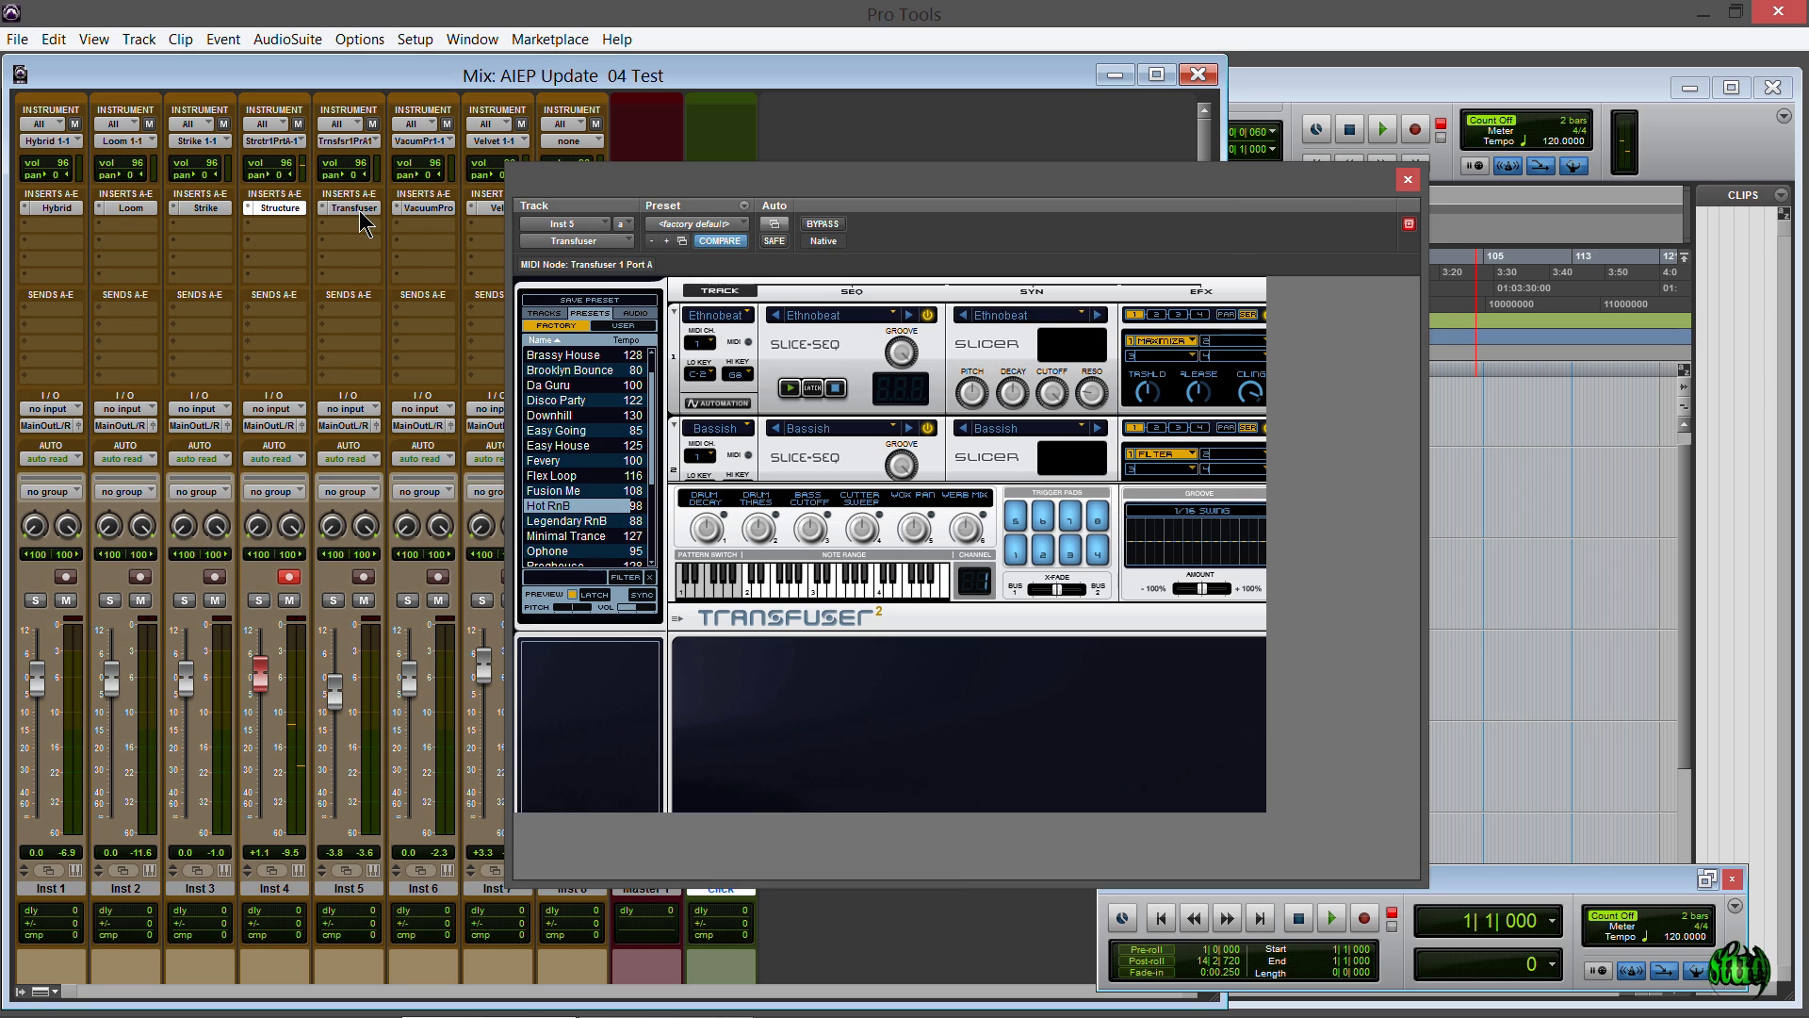
left_click(364, 578)
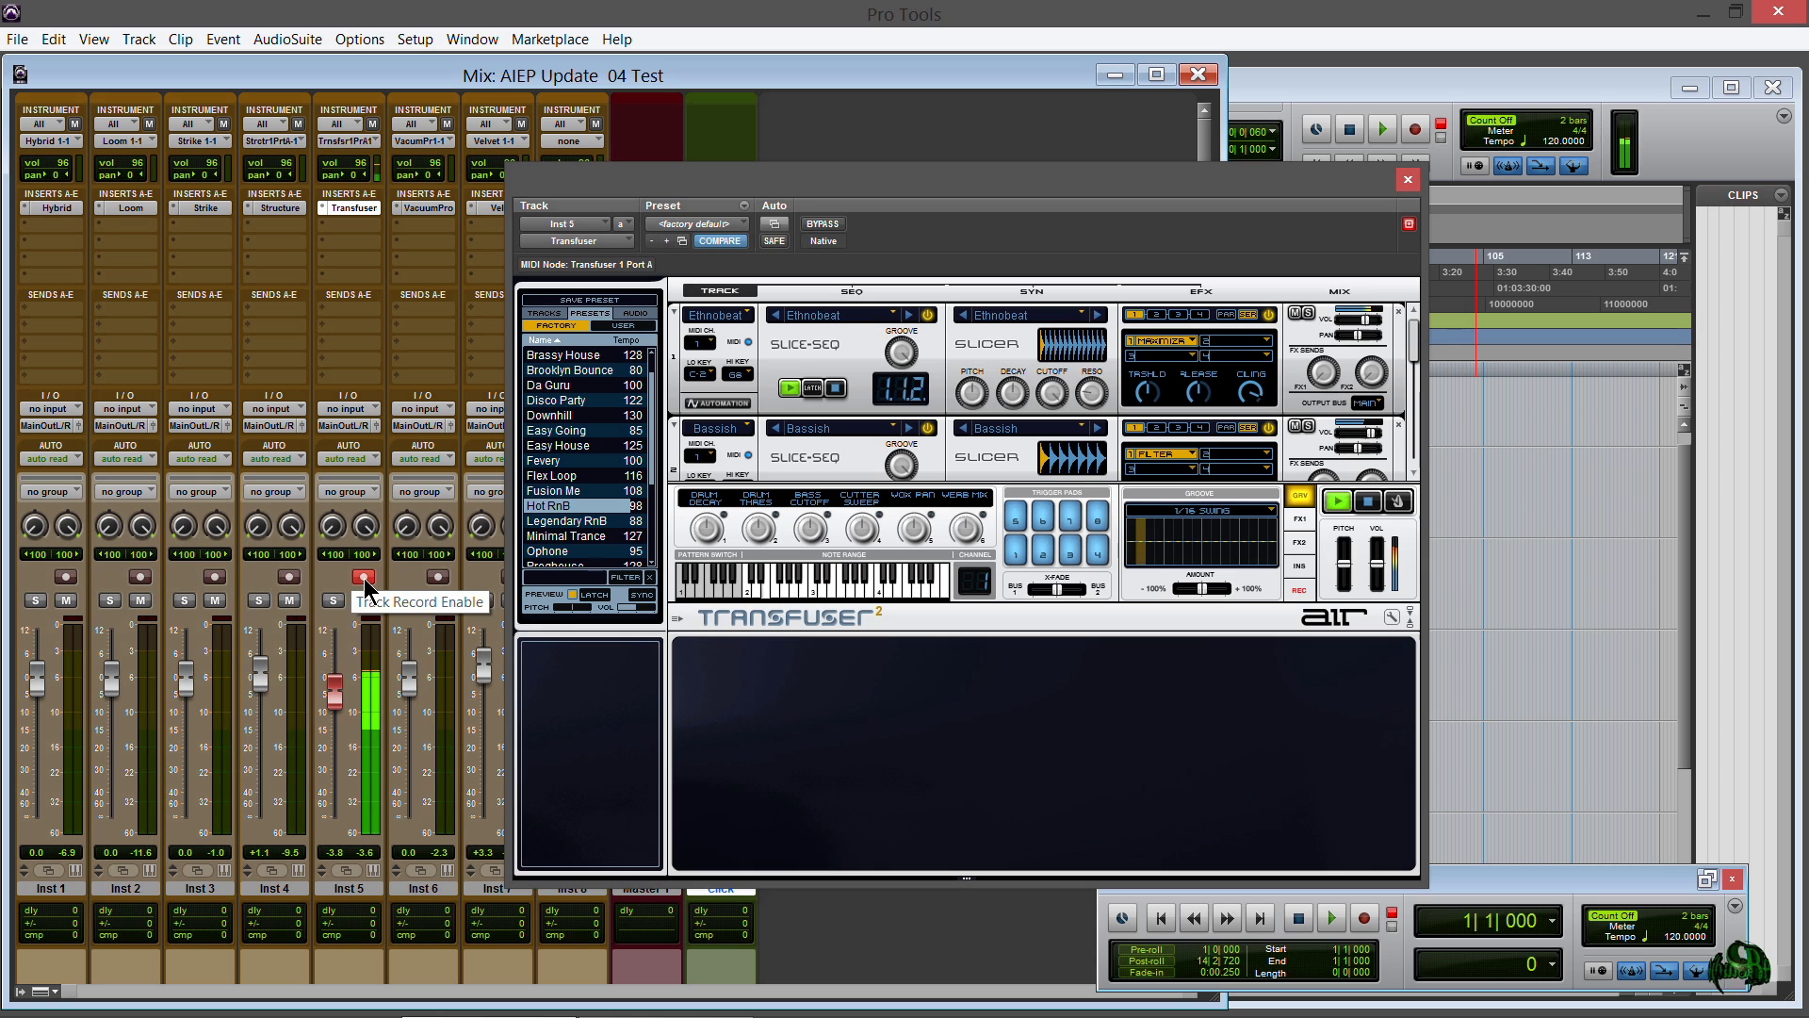
left_click_drag(341, 699, 338, 710)
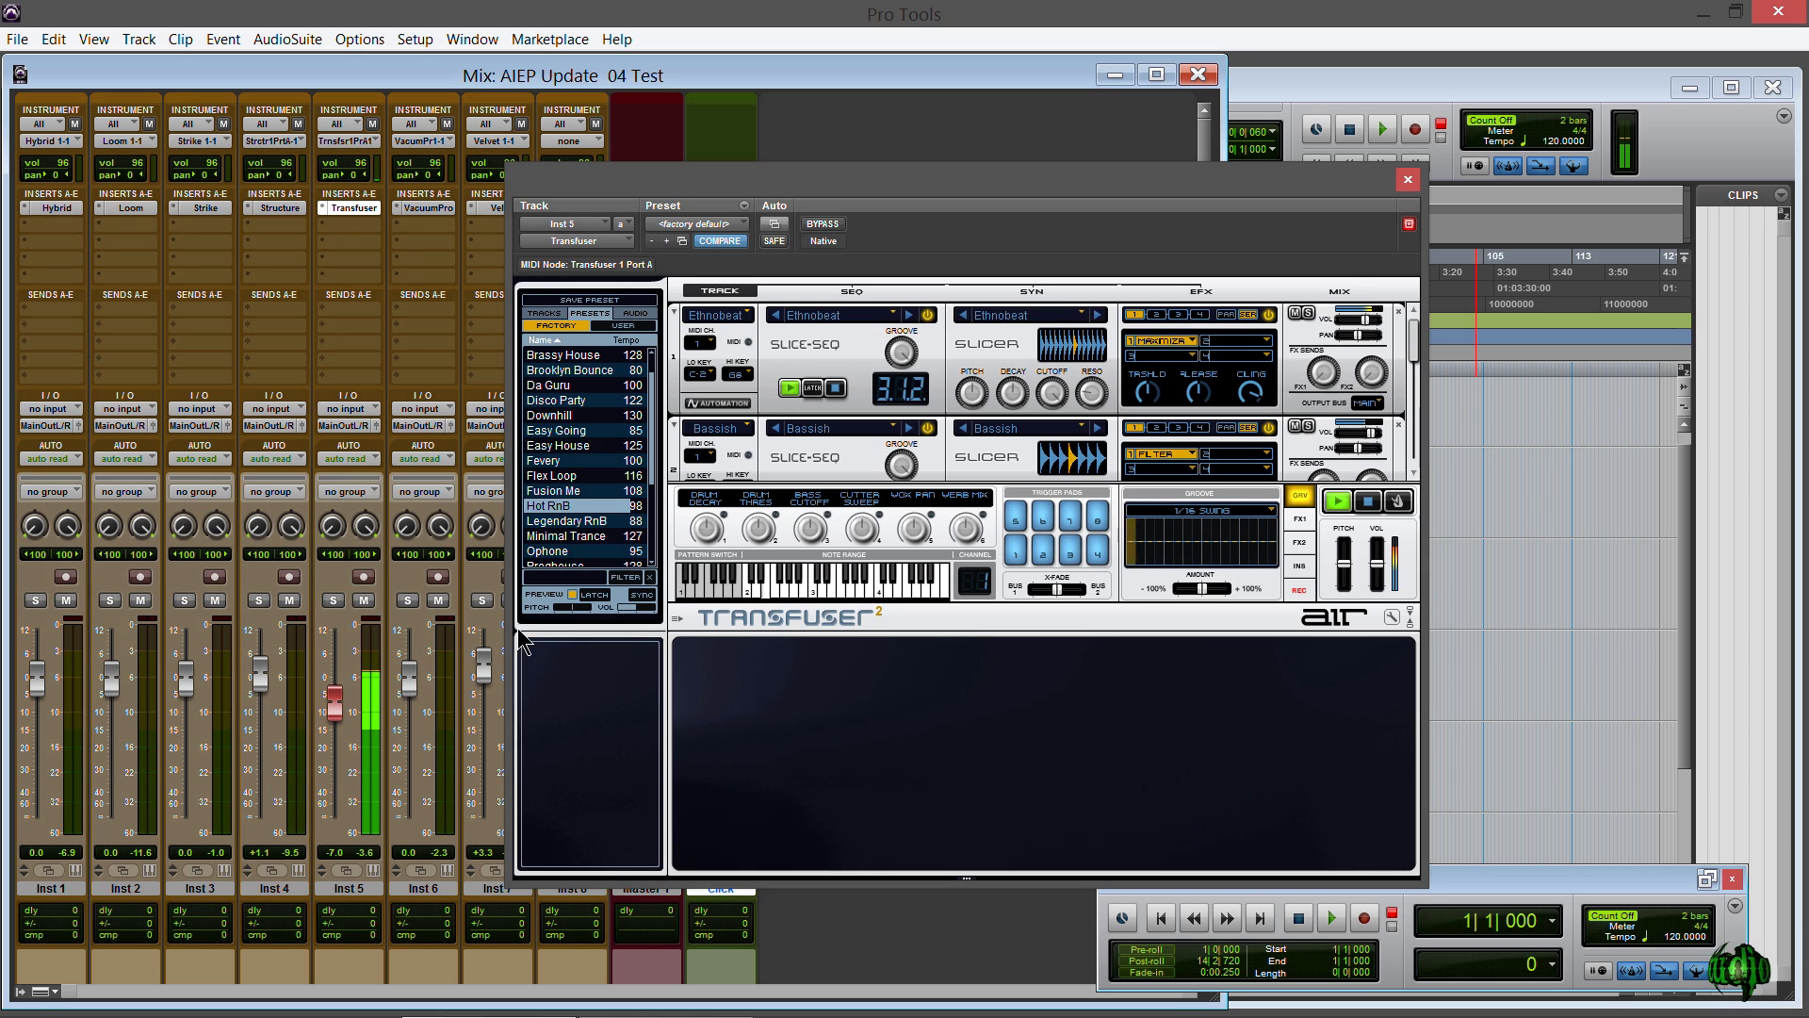
left_click(428, 209)
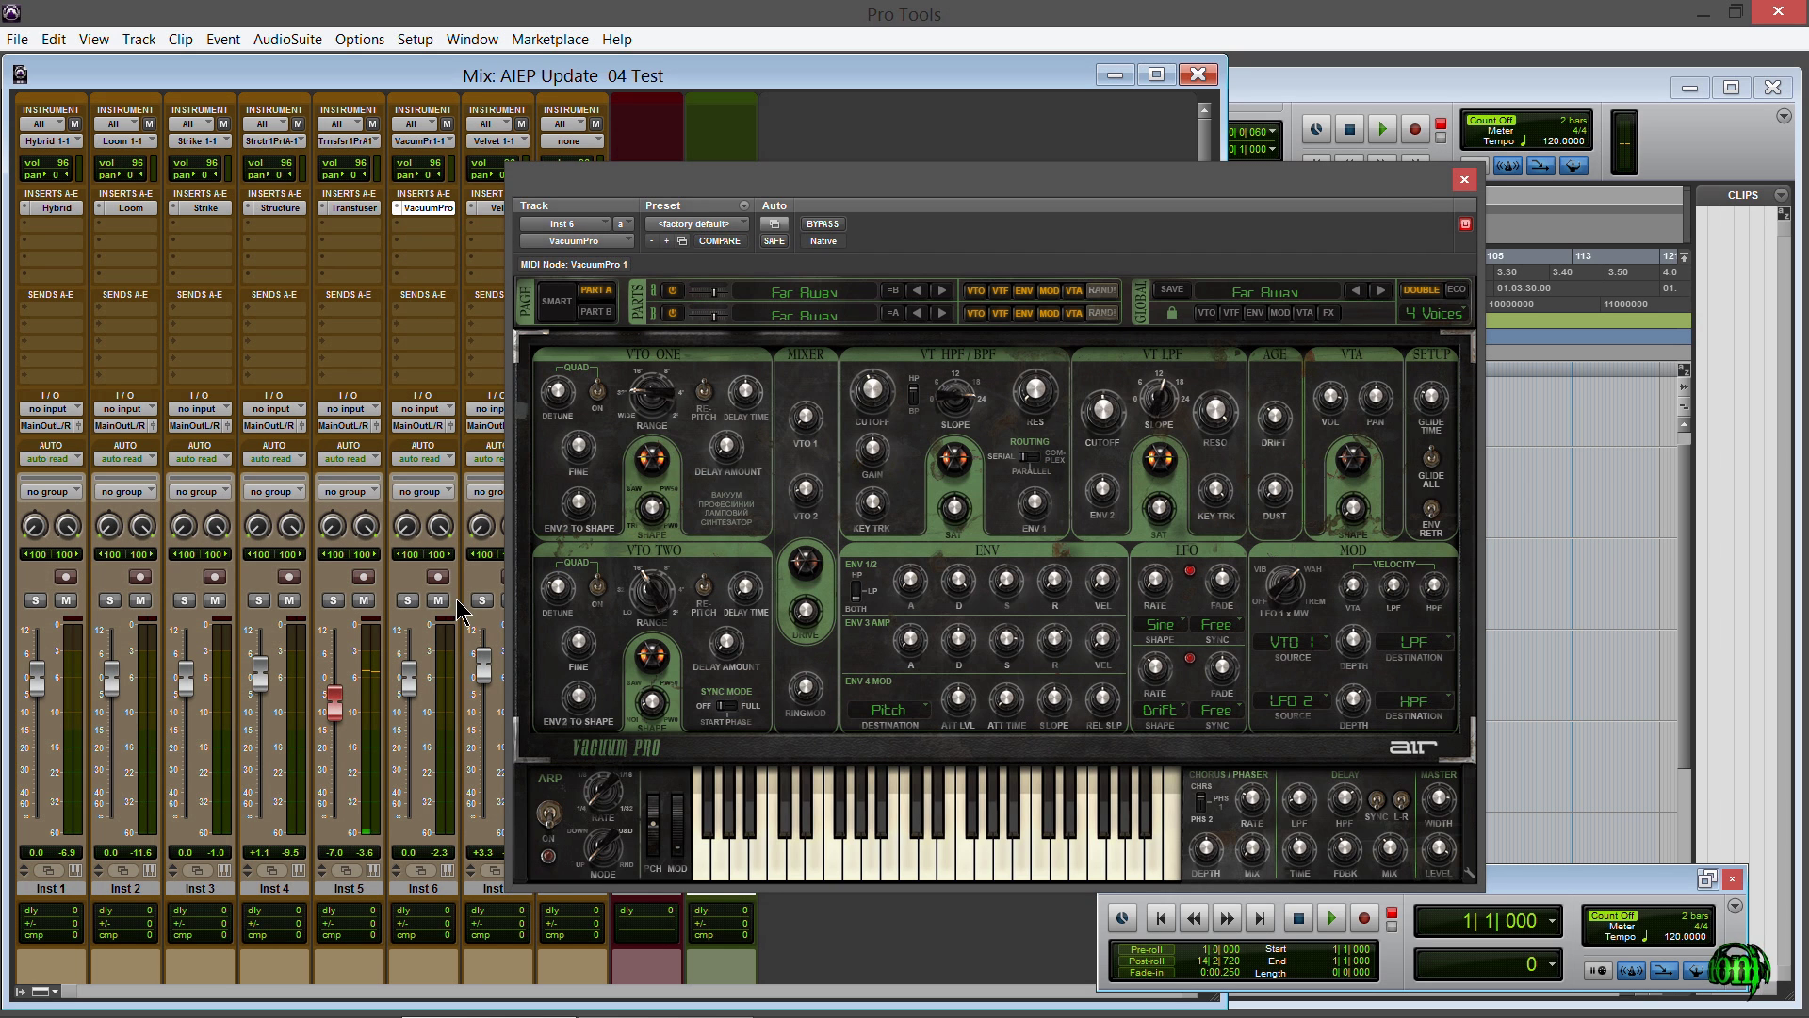
left_click(439, 577)
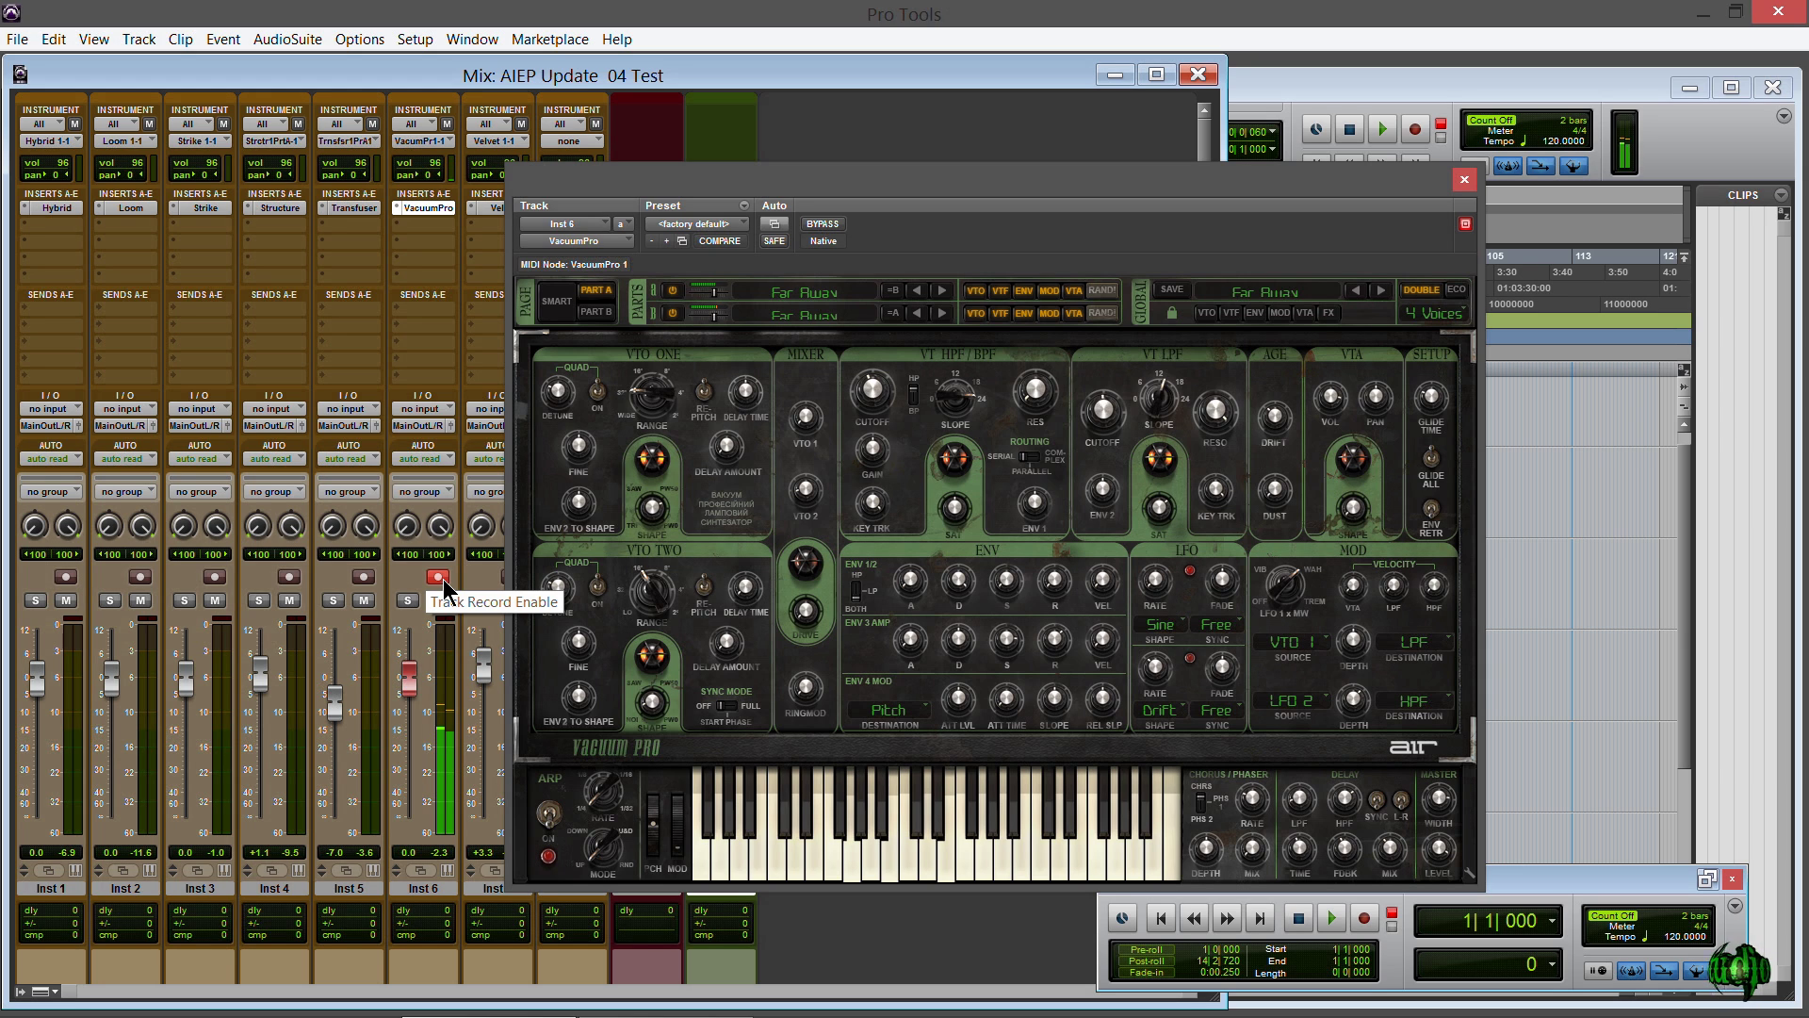
left_click(495, 207)
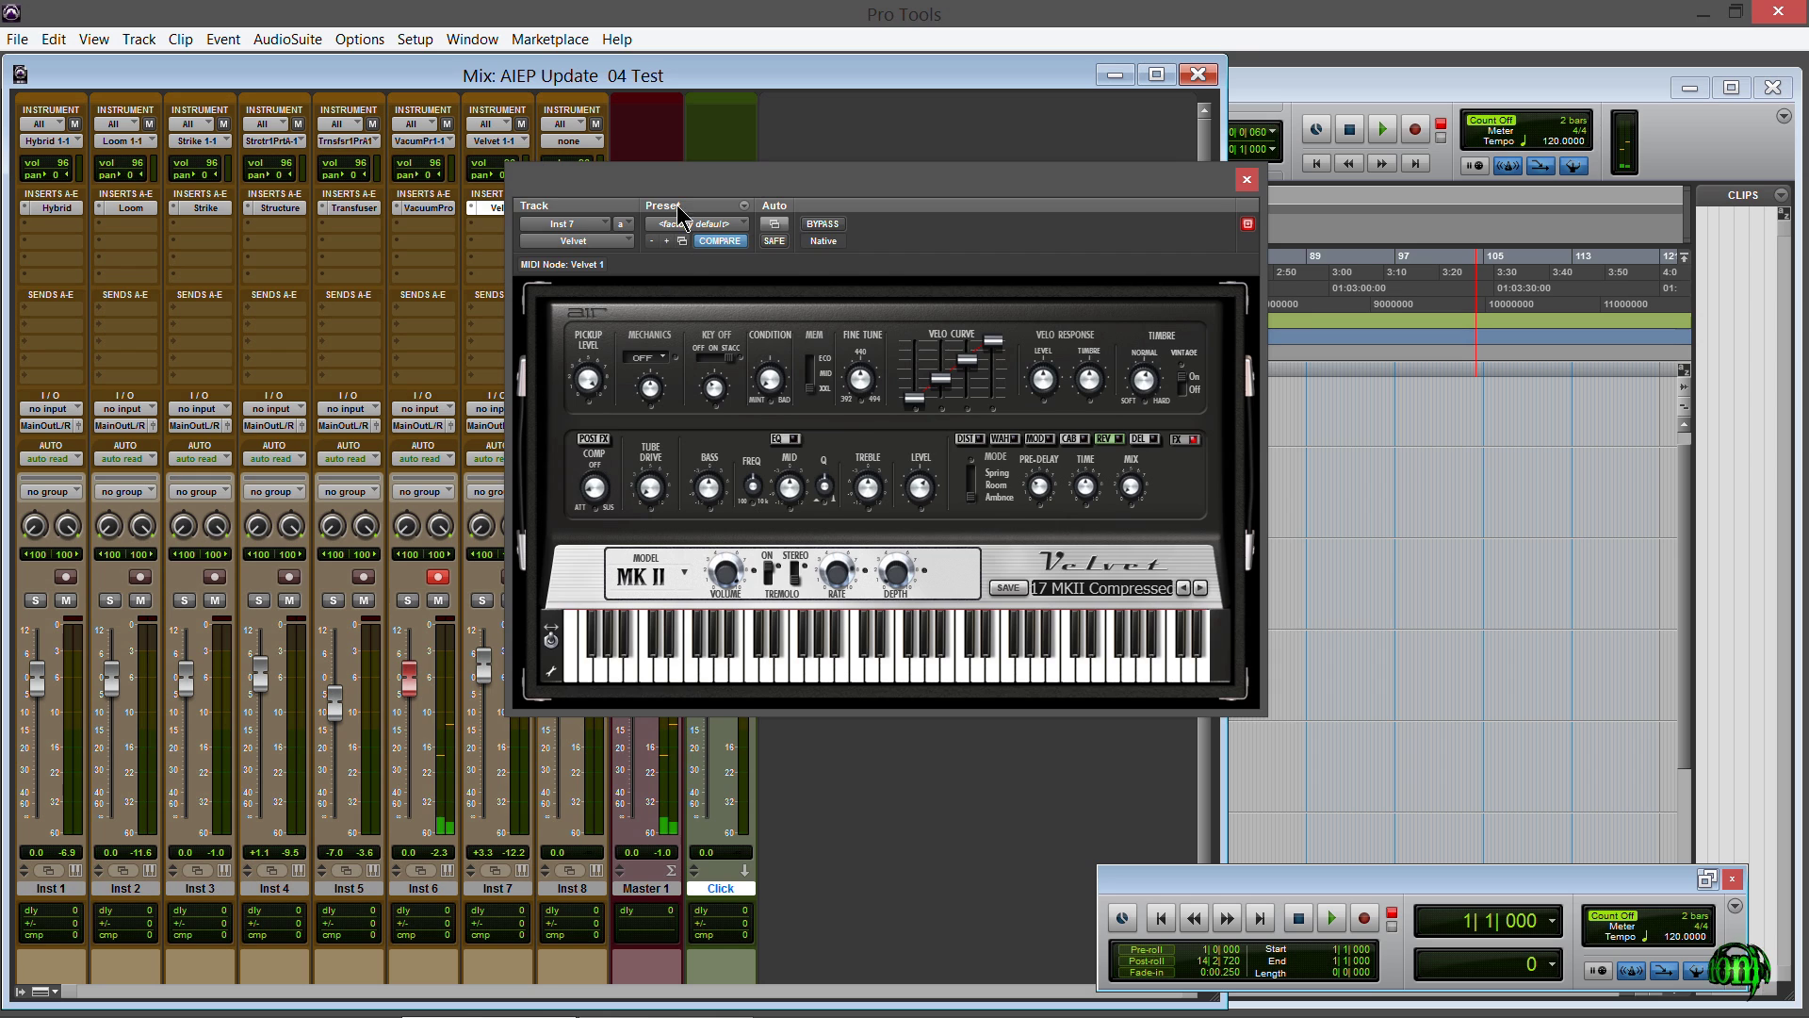
Play Velvet on Inst 7, confirm its Content Location is on the E: drive, then close Velvet.
left_click(515, 579)
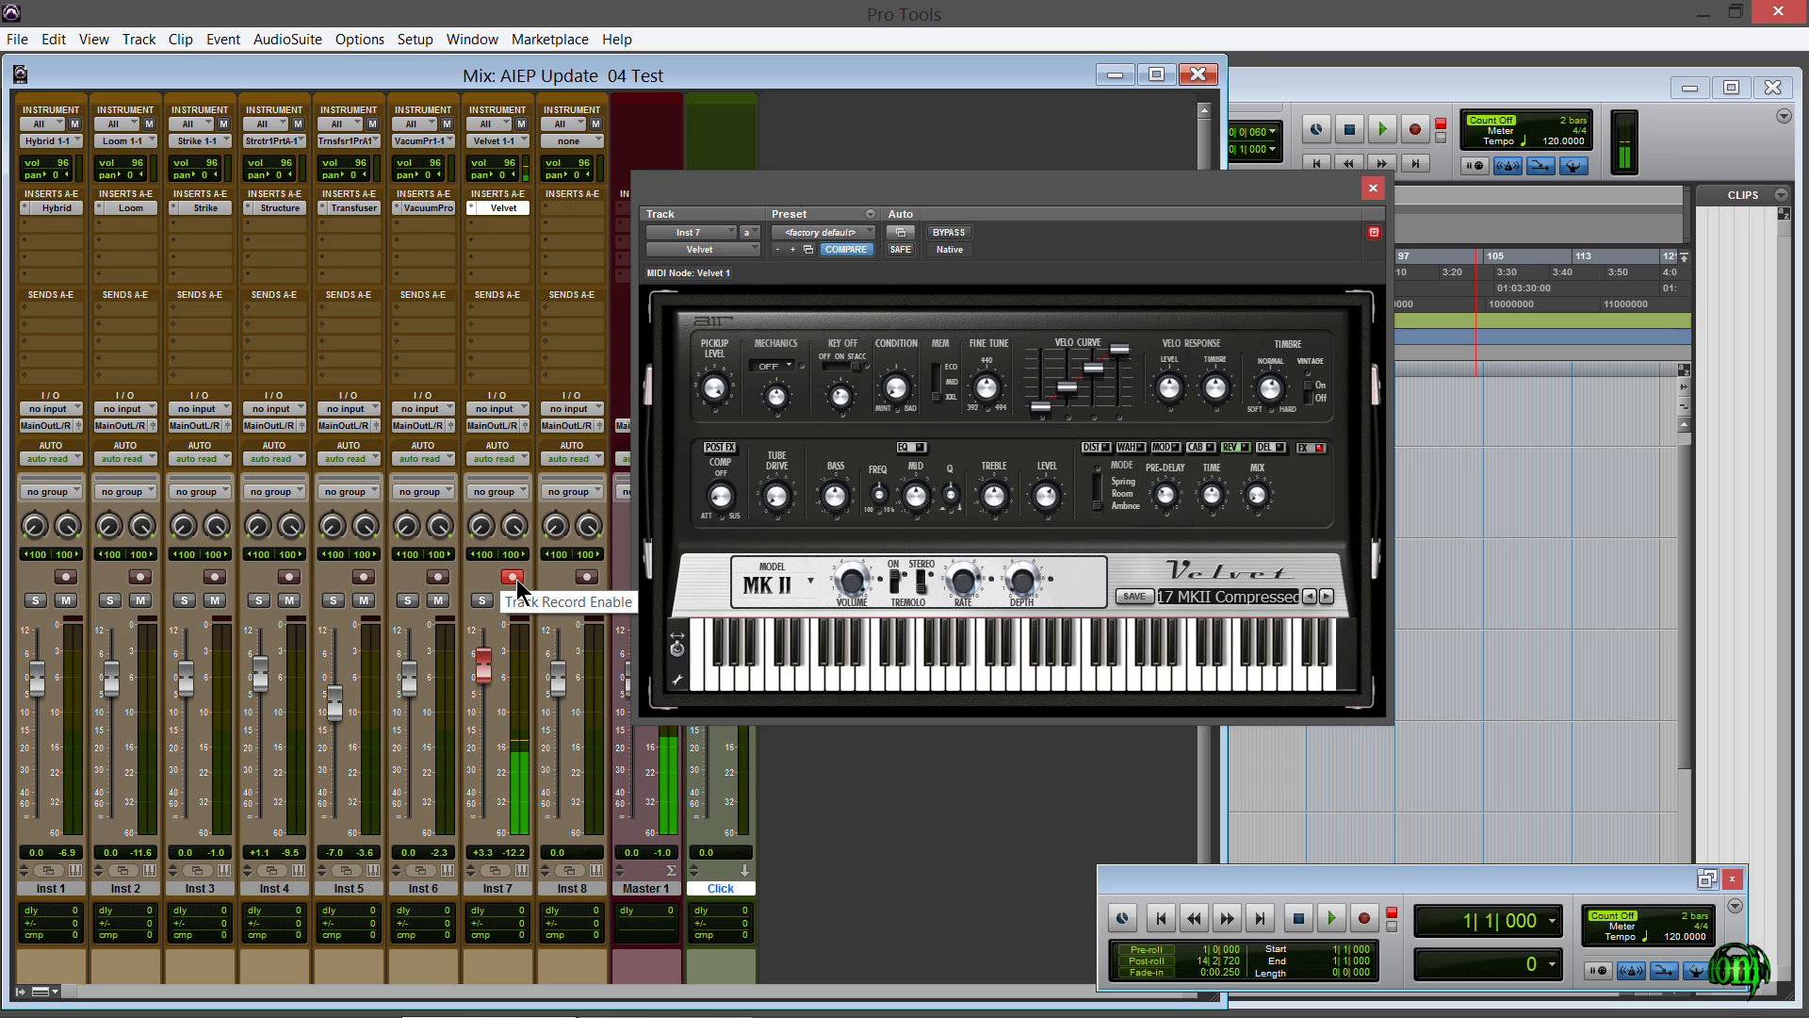
left_click(1373, 188)
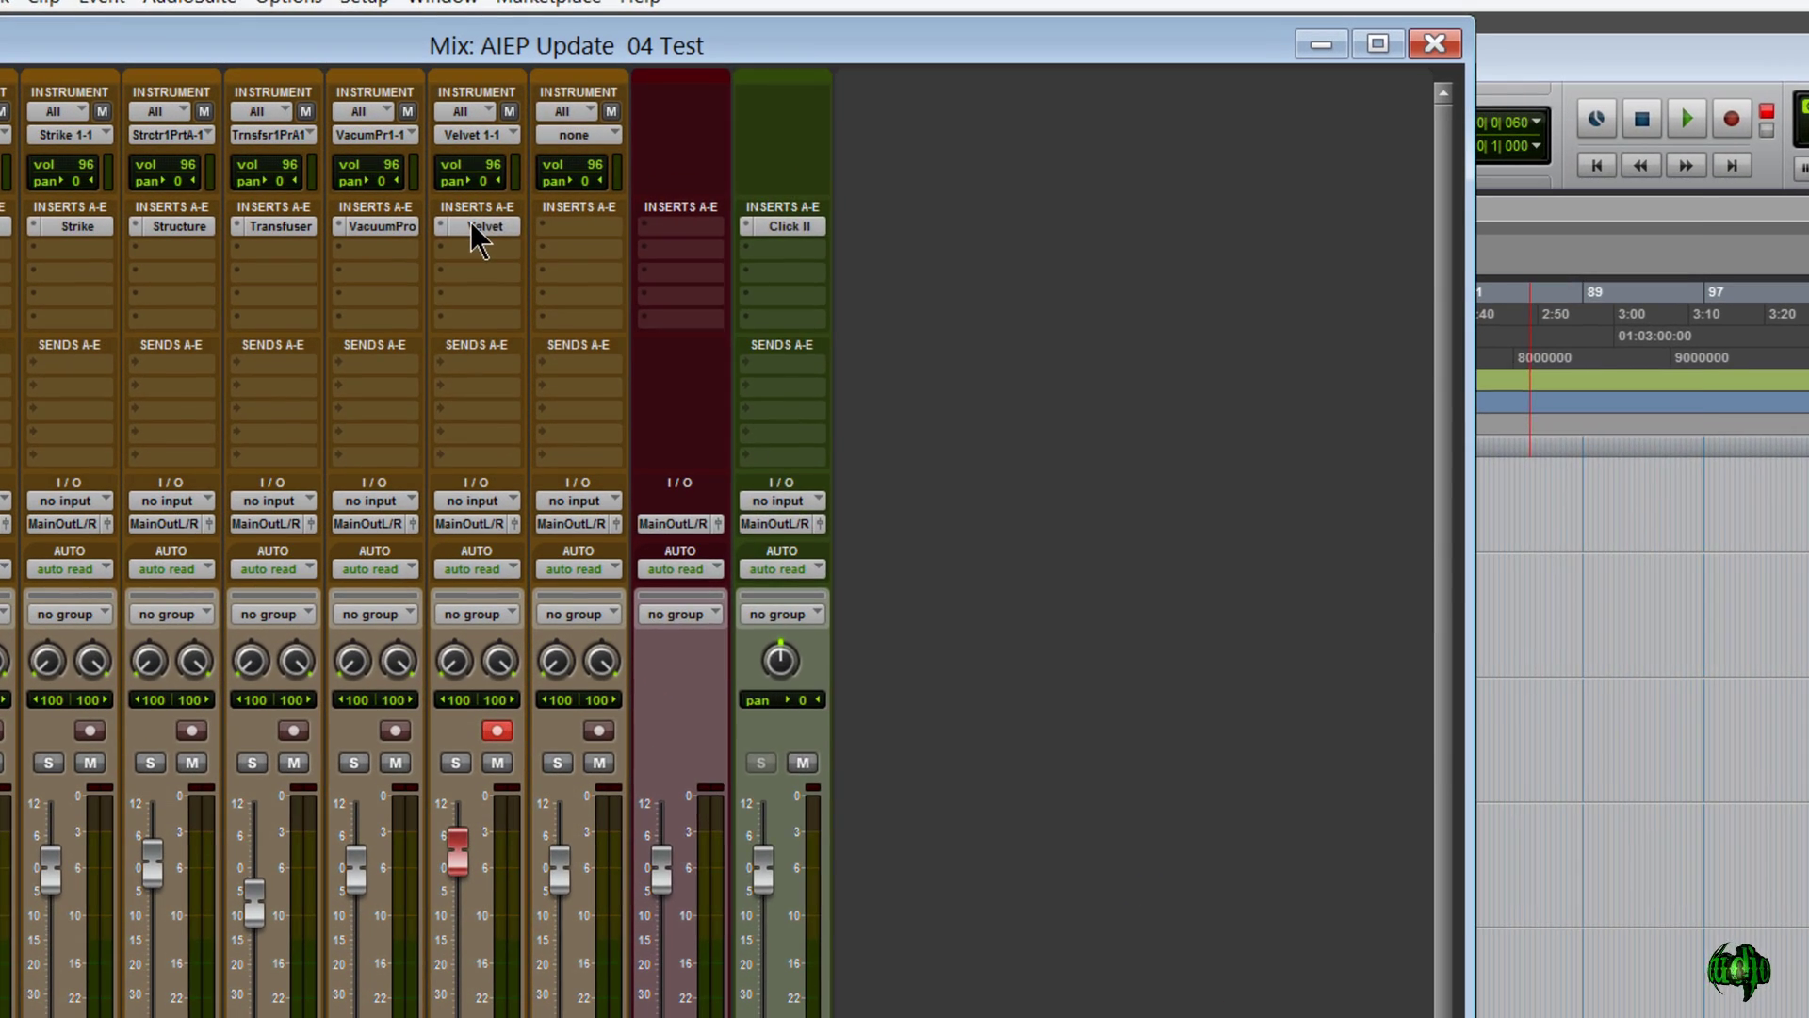
left_click(475, 226)
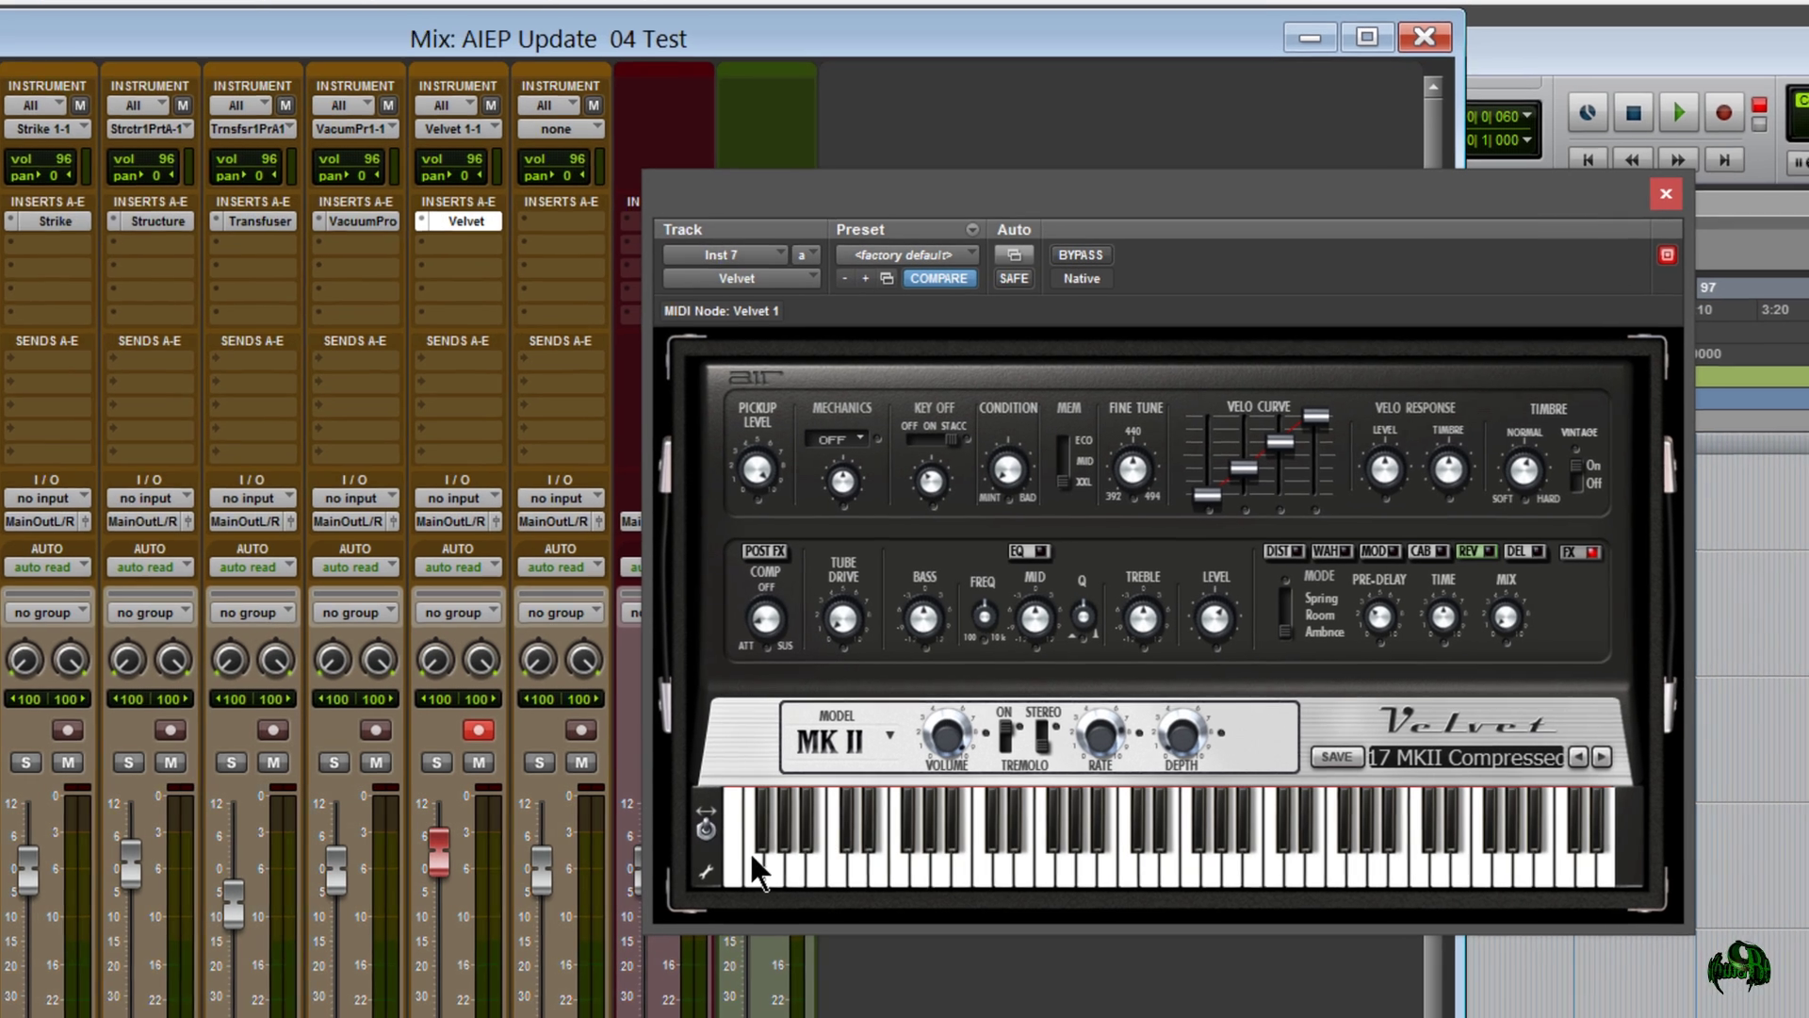
left_click(705, 872)
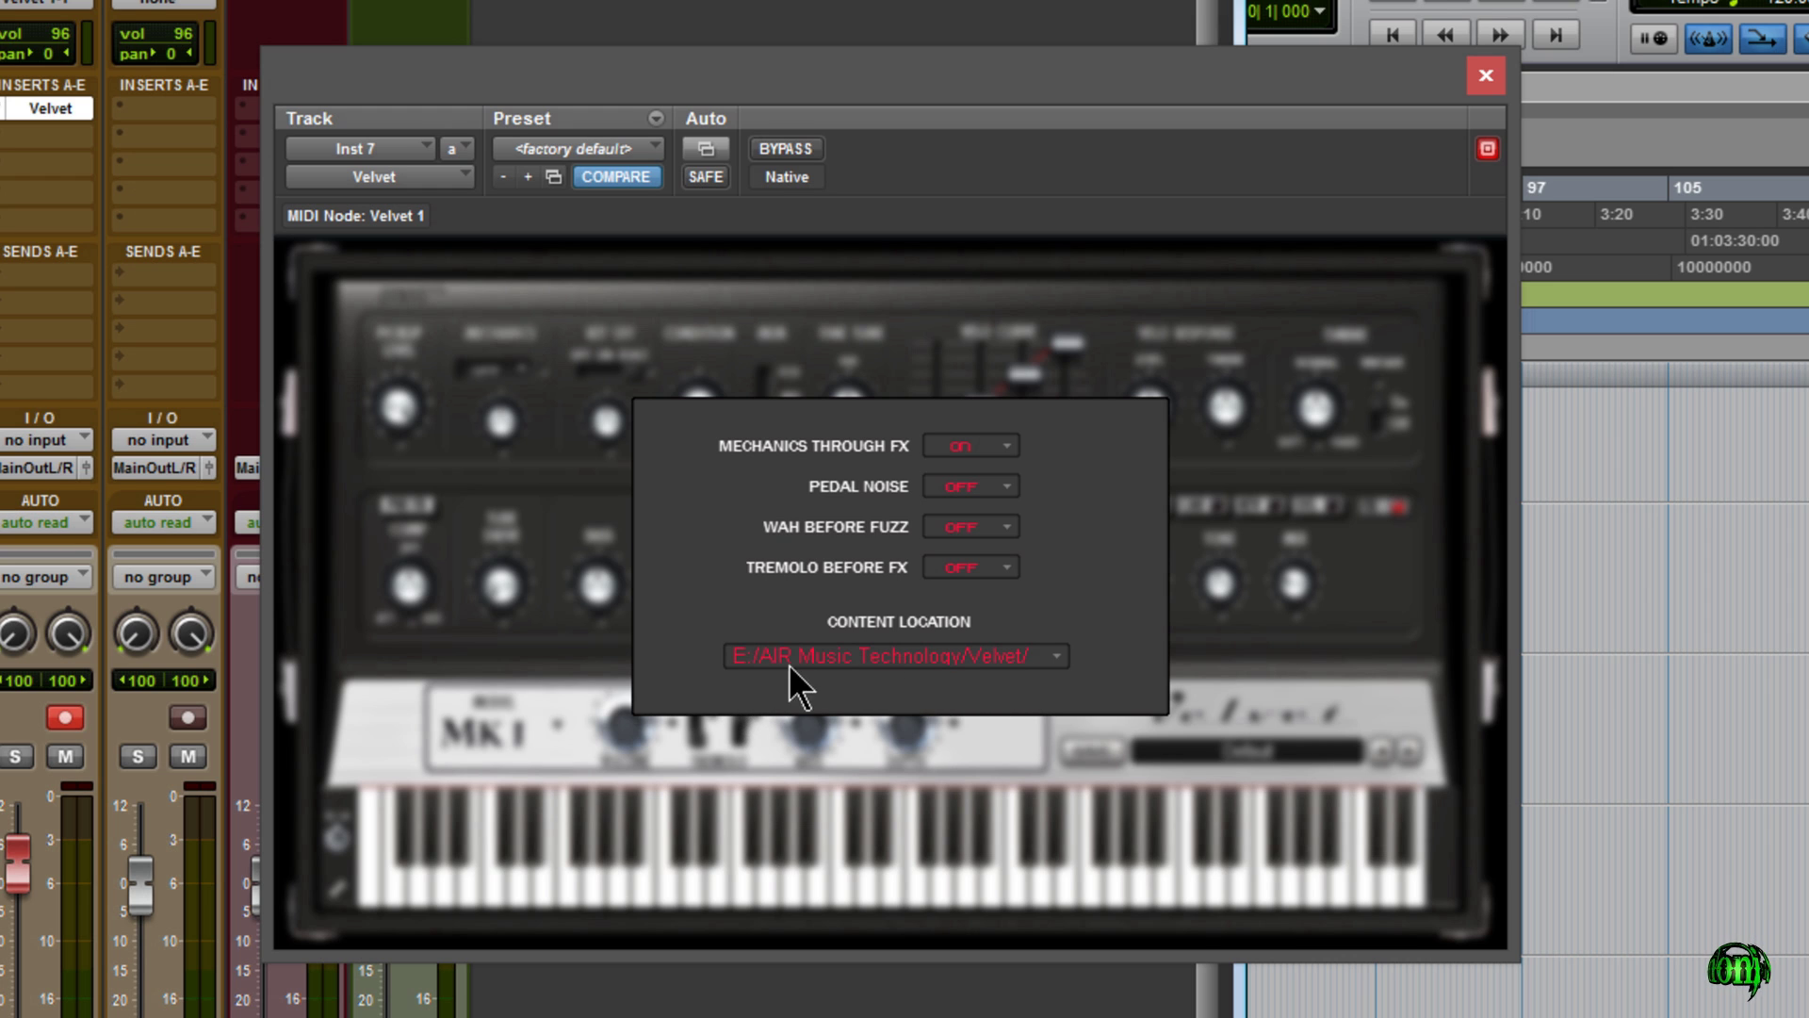
left_click(1352, 577)
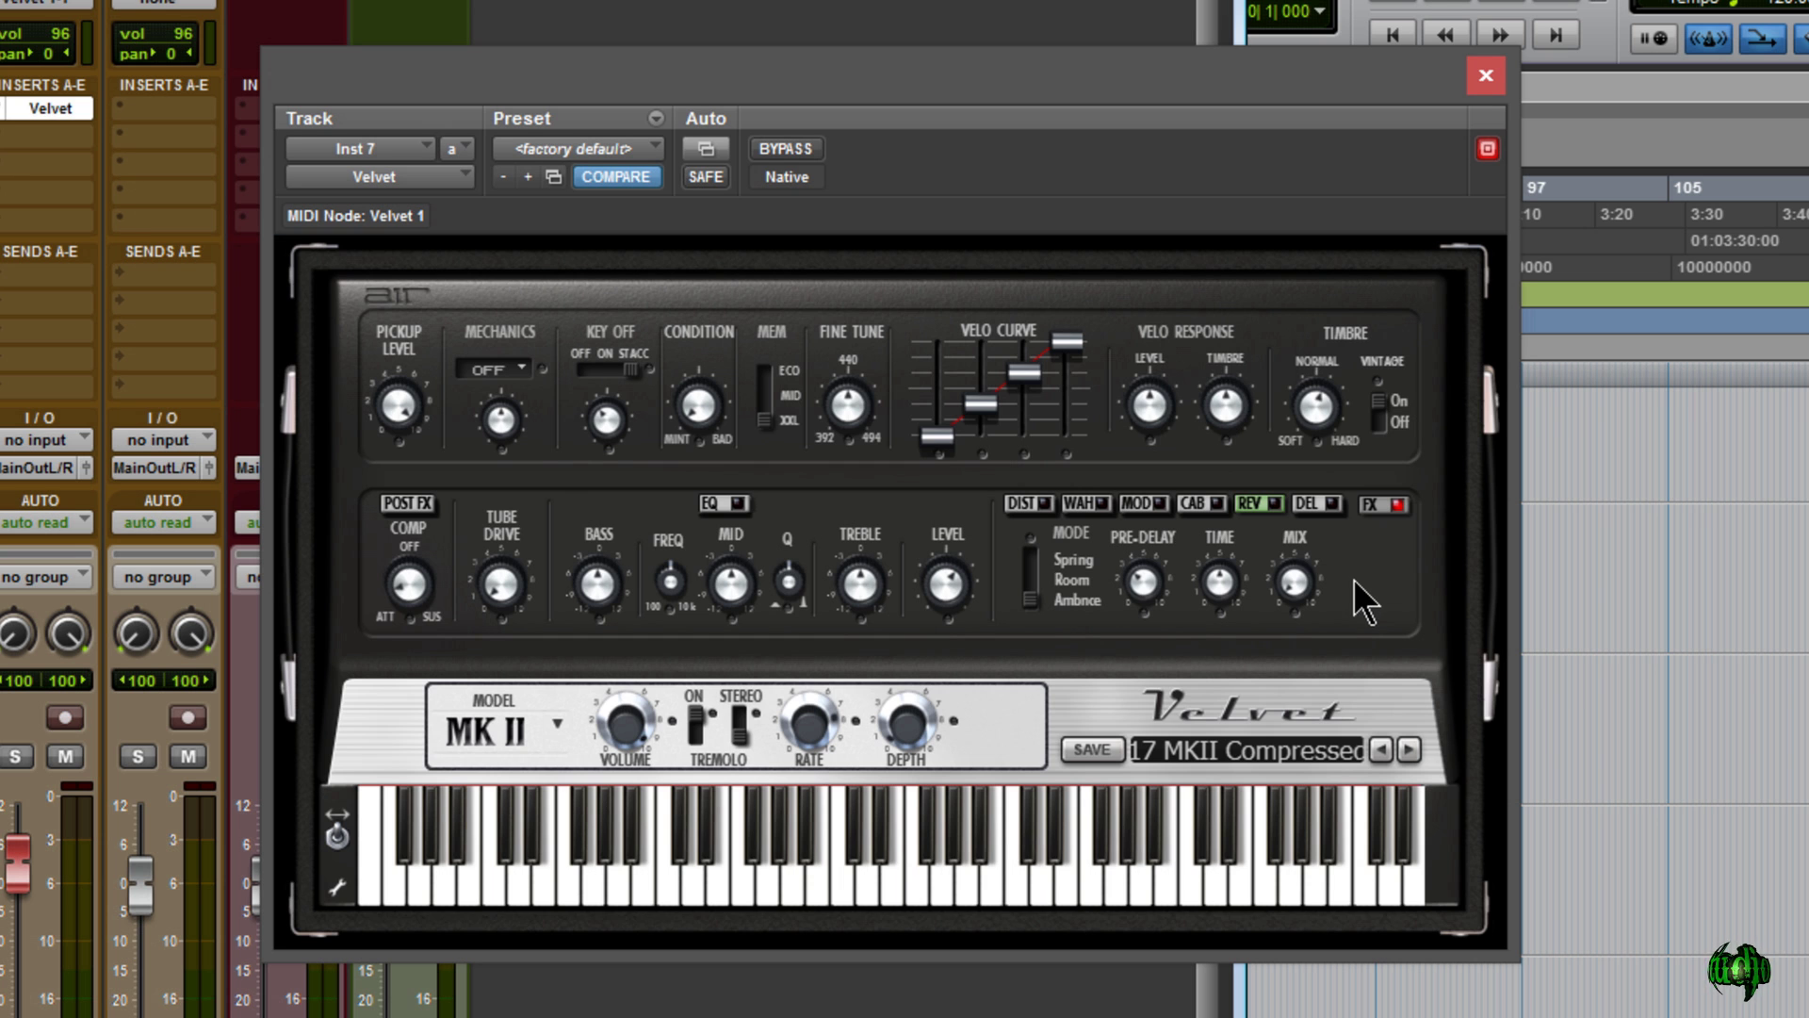
left_click(1487, 77)
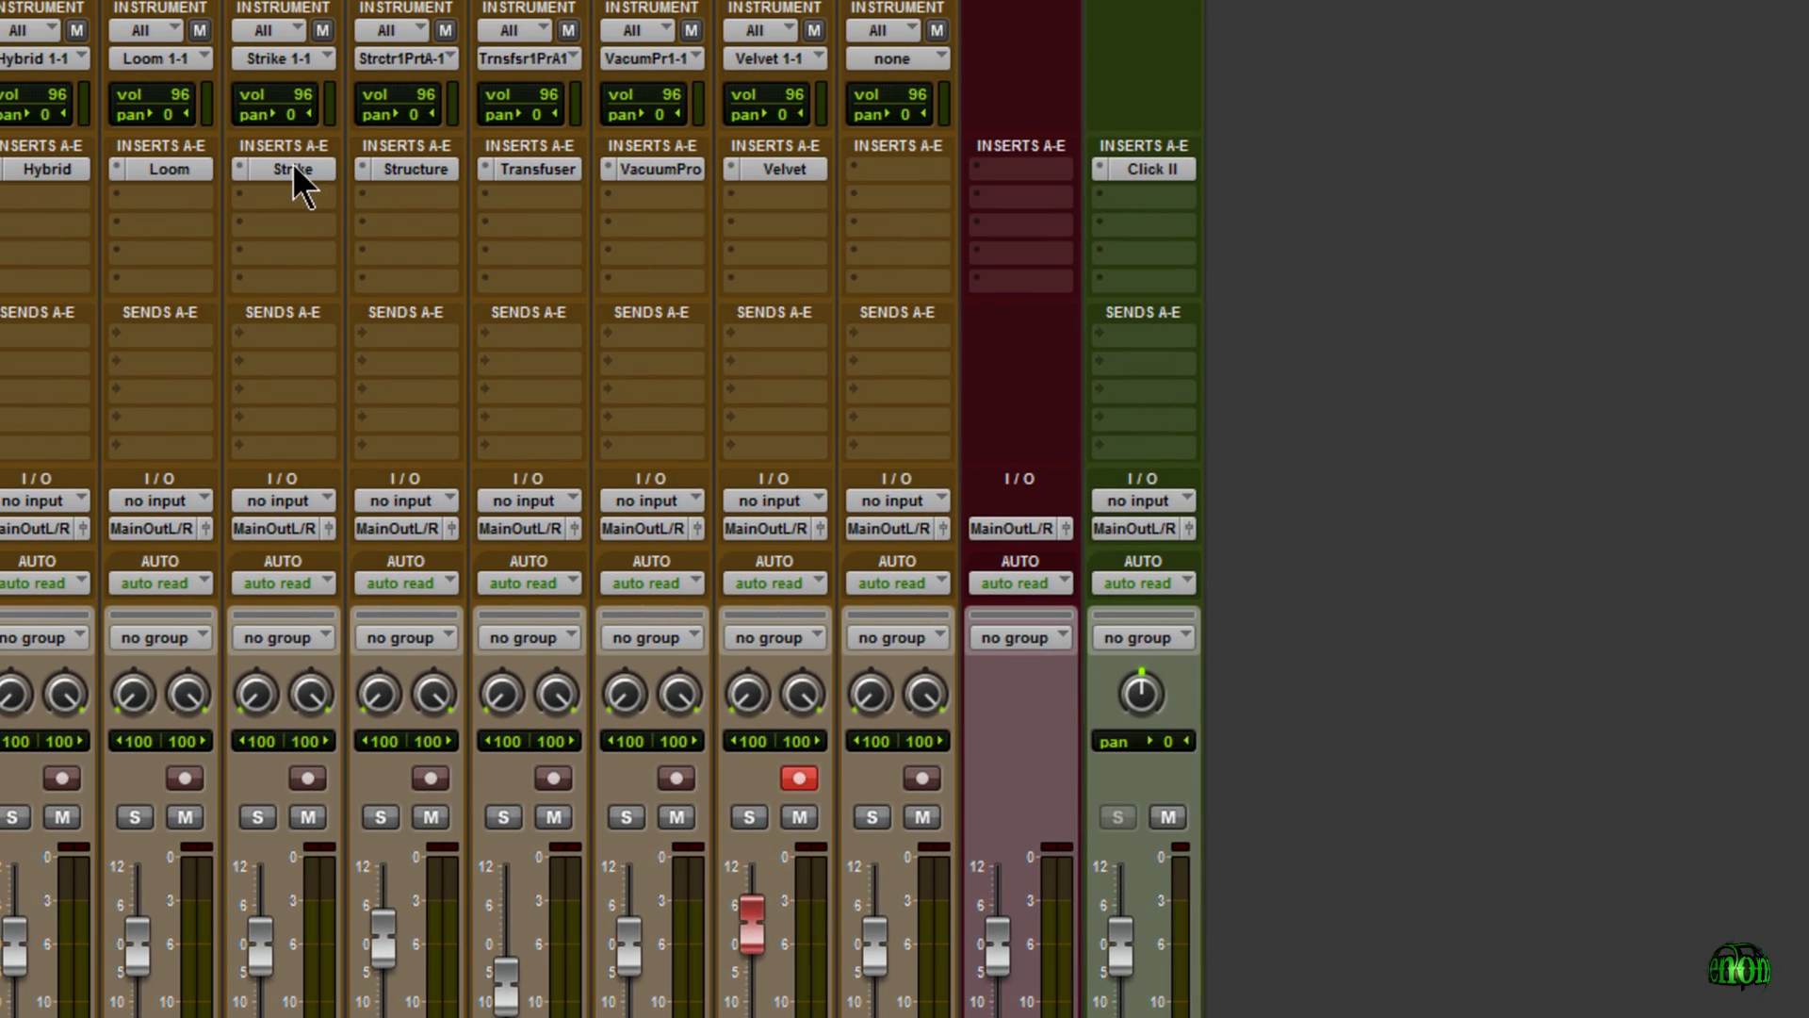
Reopen Strike on Inst 3 and check its content folder is E:\AIR Music Technology\Strike, leaving it unchanged.
left_click(292, 162)
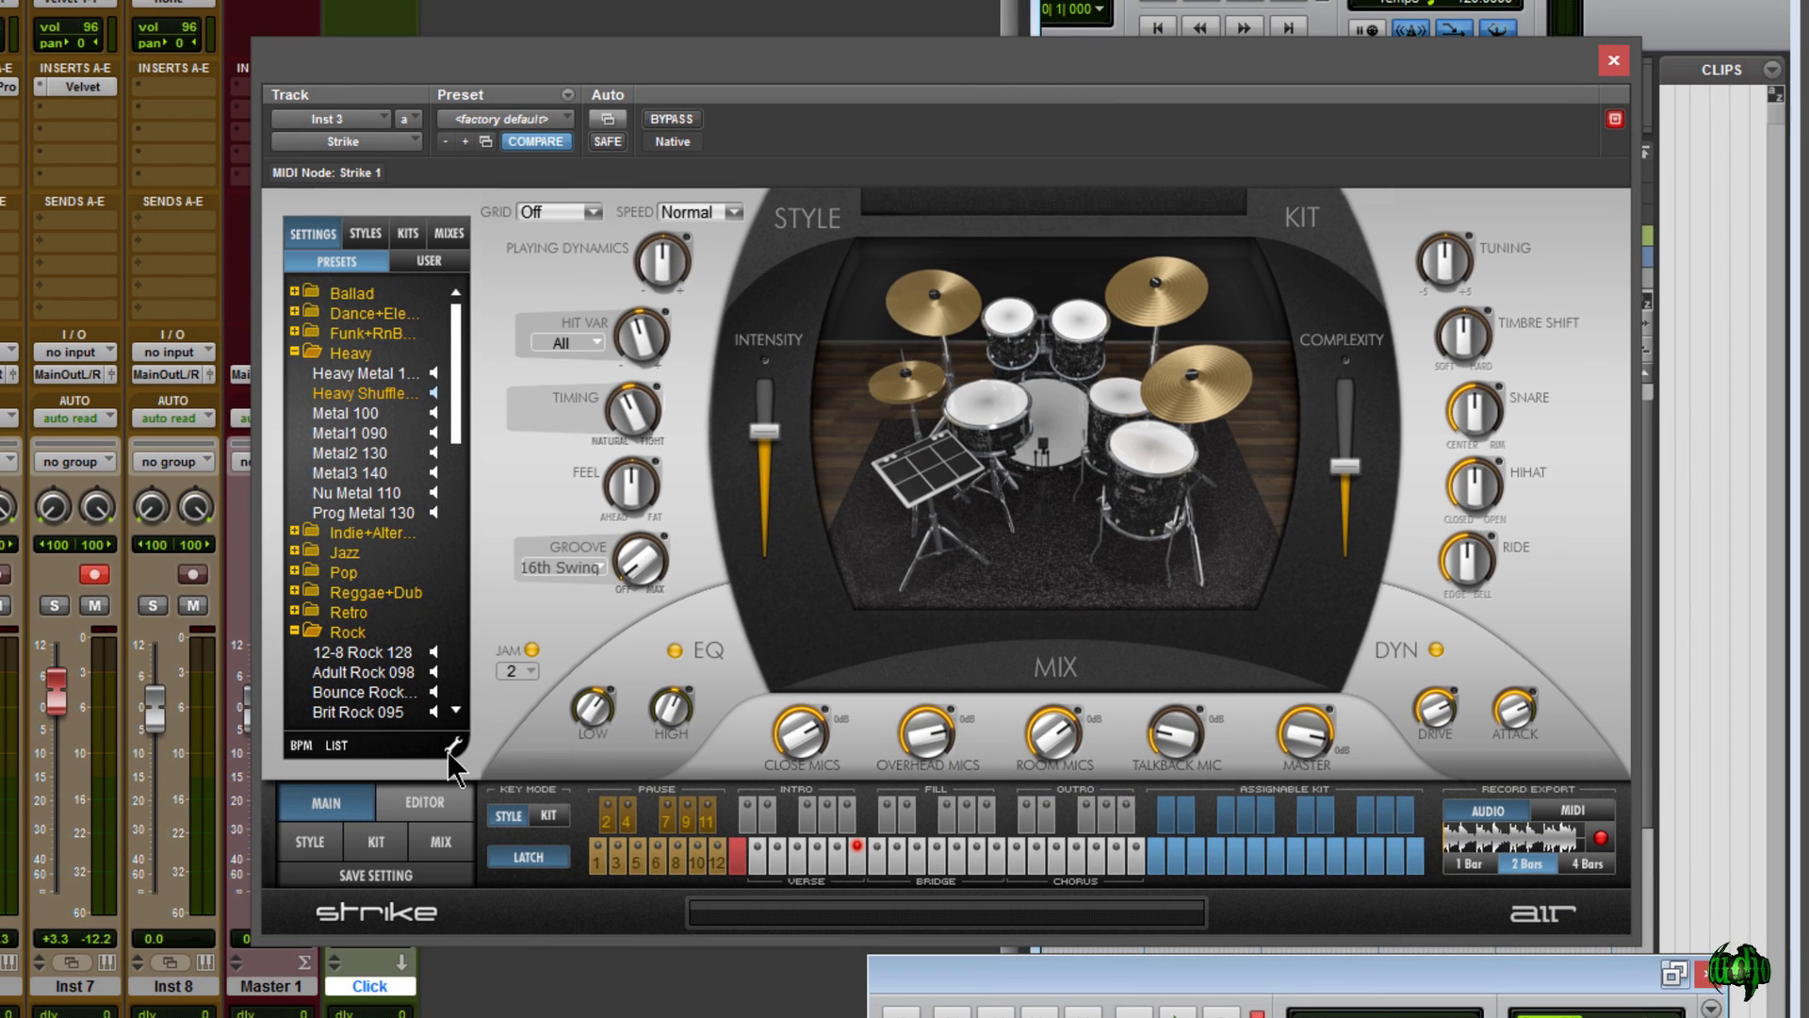
left_click(450, 748)
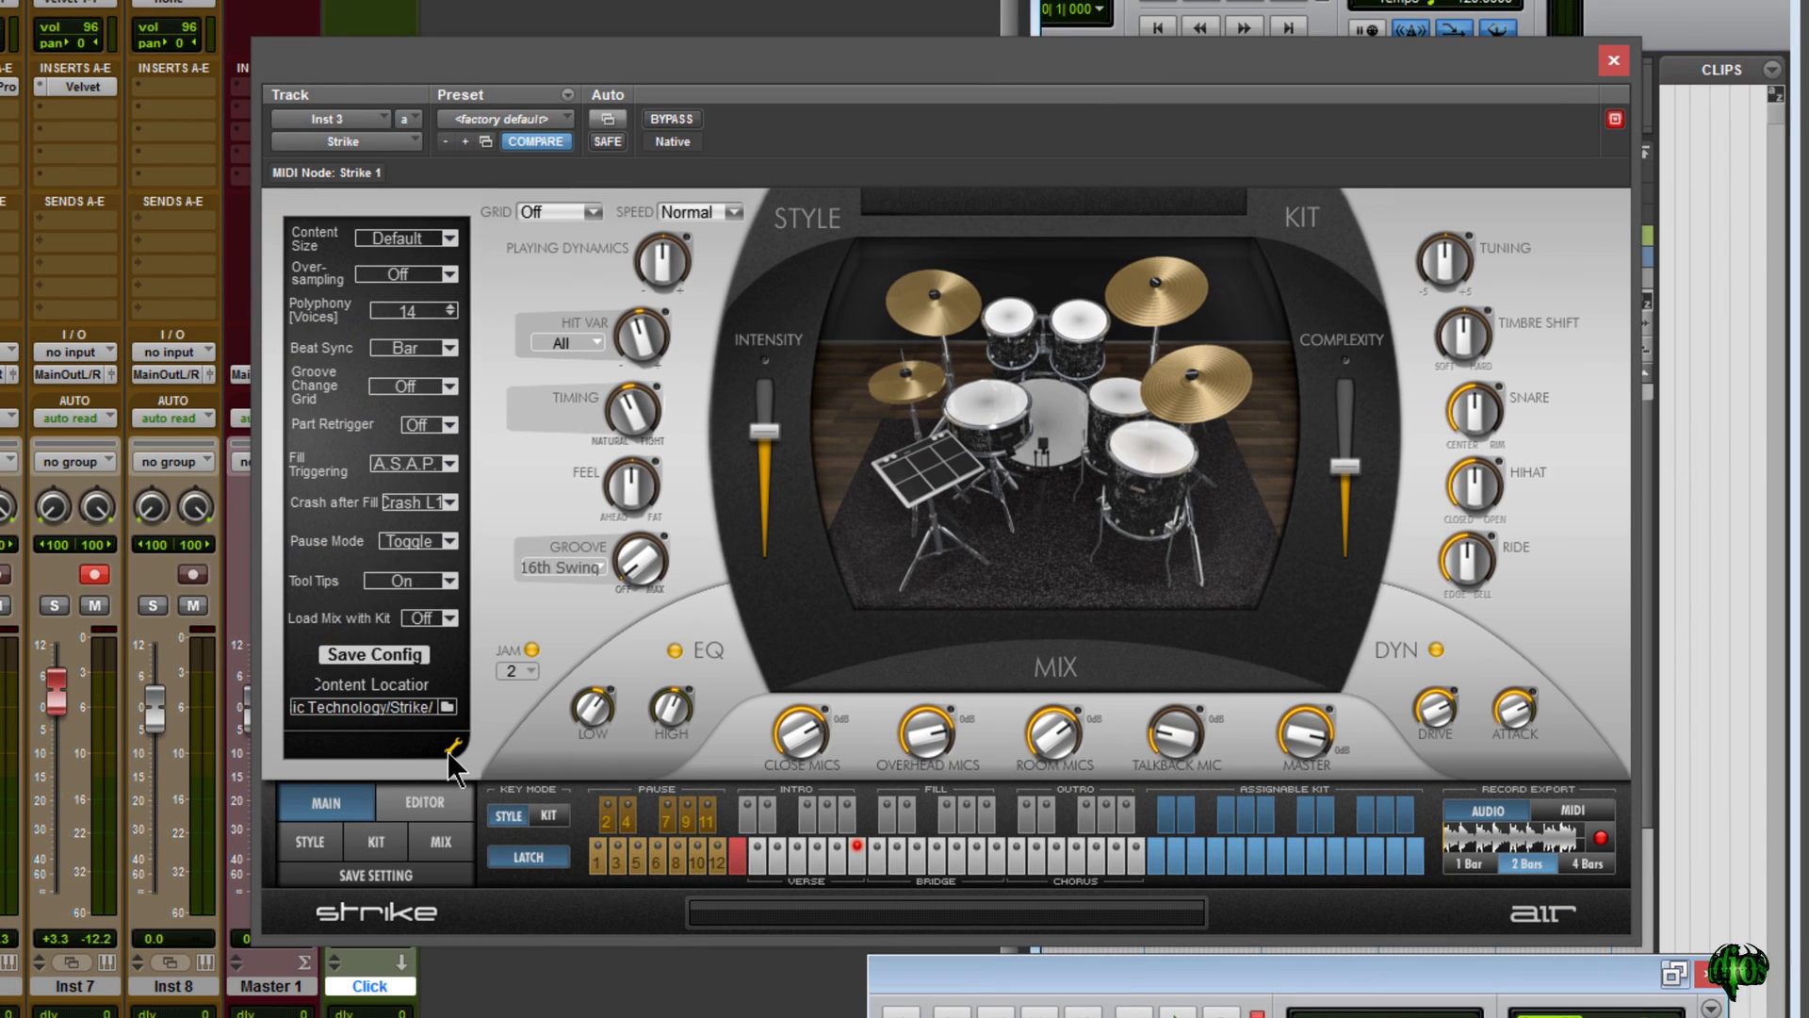
left_click(371, 710)
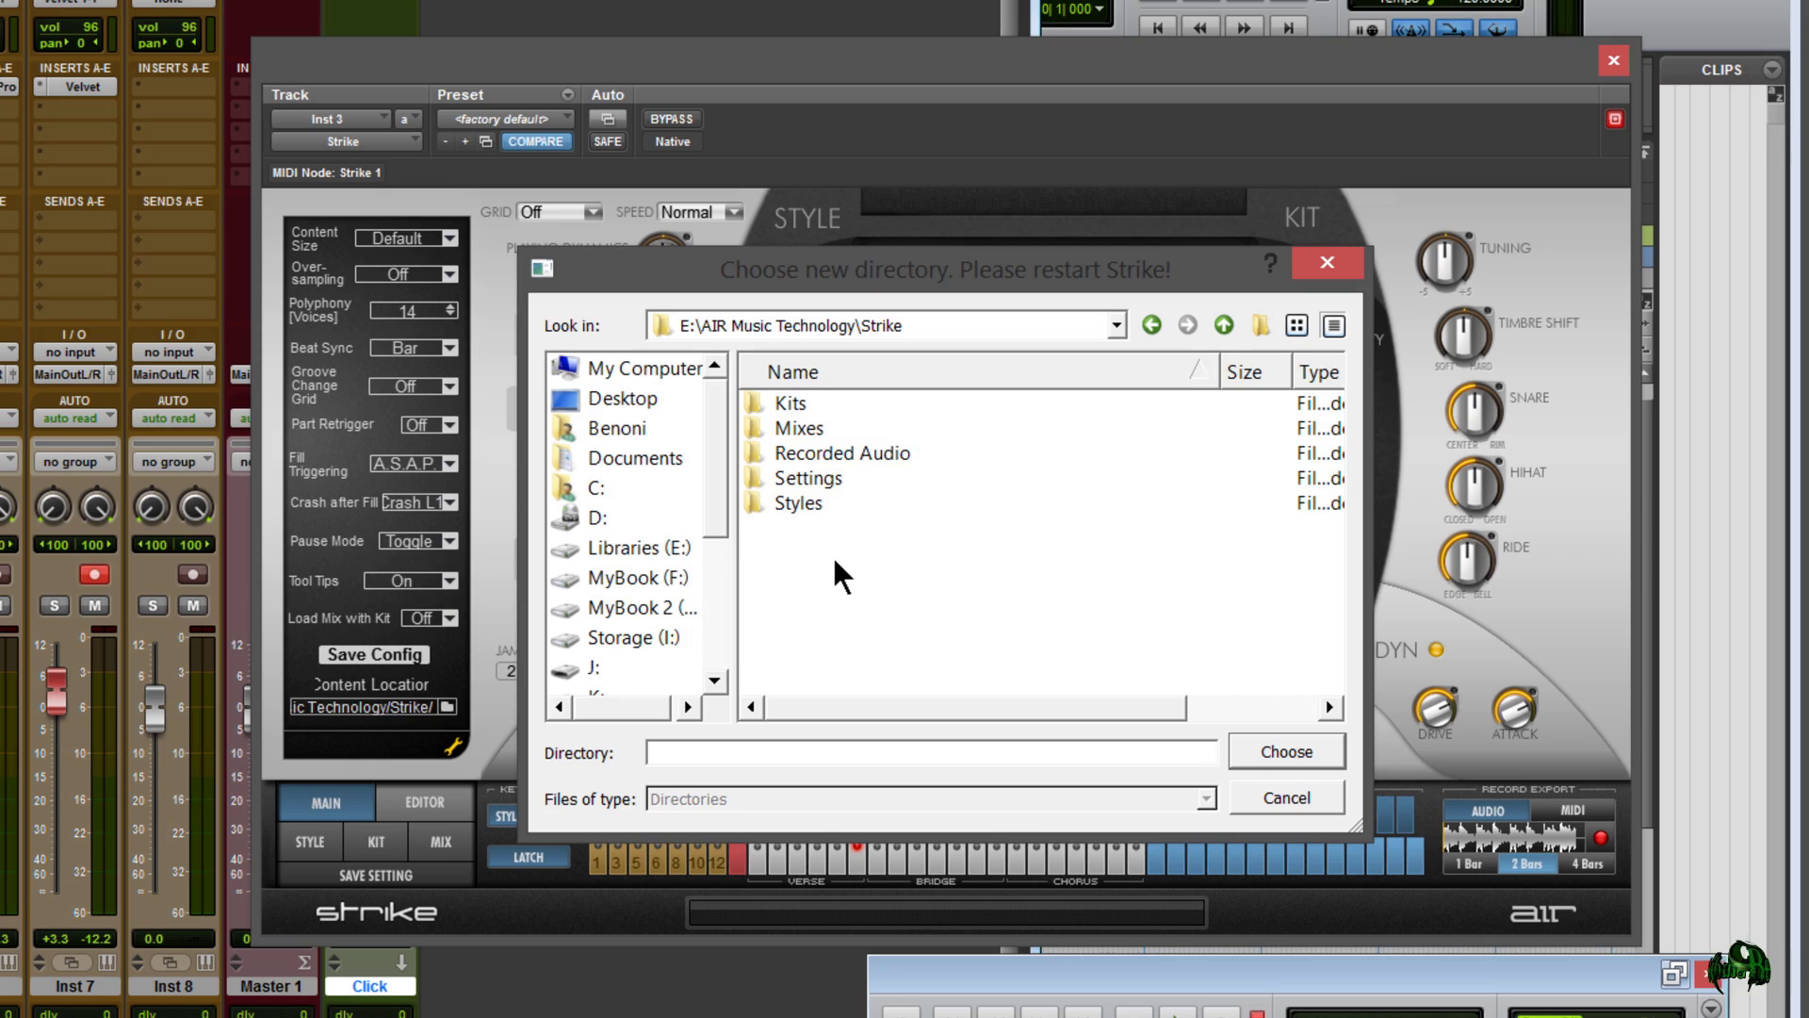
left_click(1330, 265)
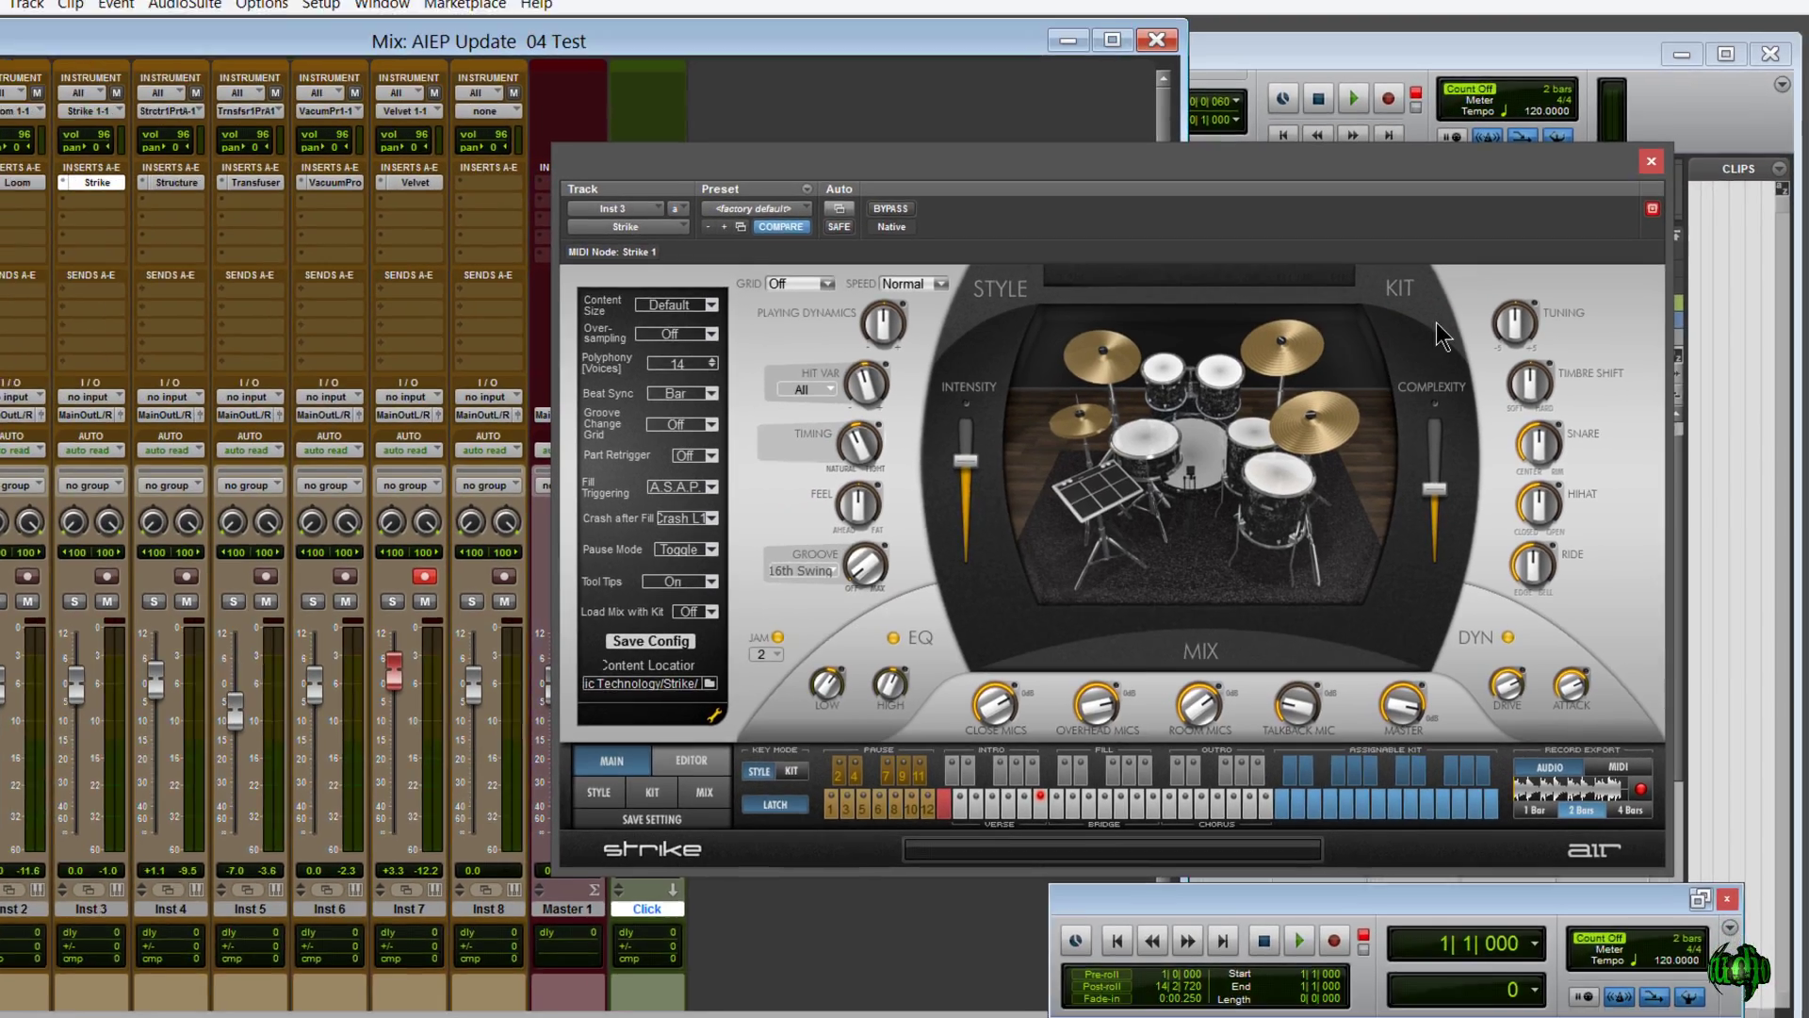